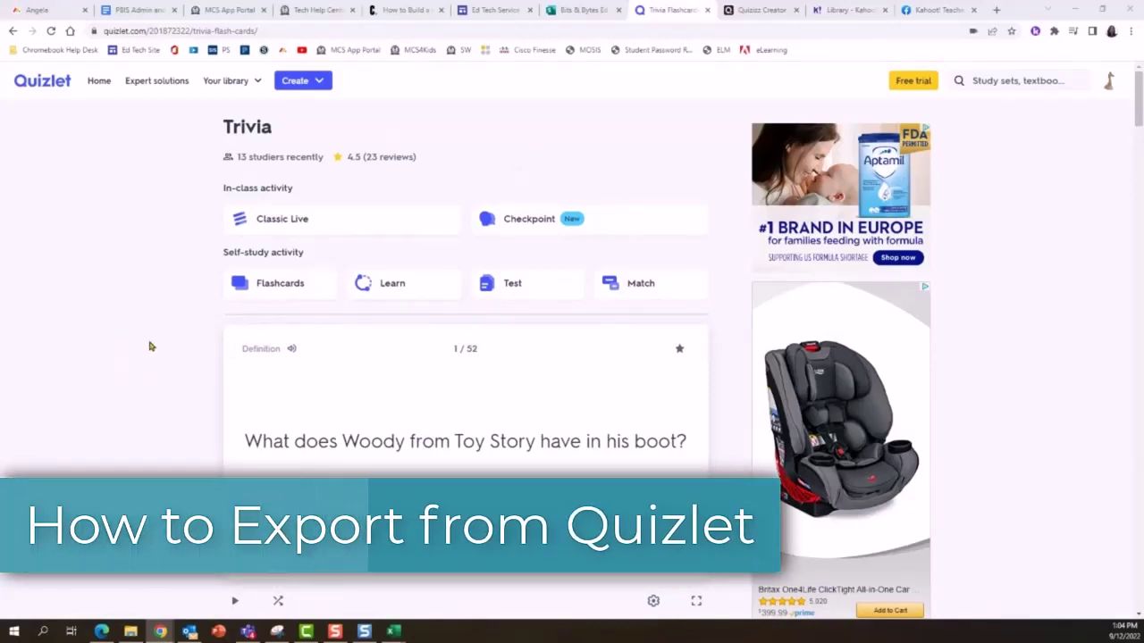
Export the Trivia flashcard set with the default separators and copy the exported text.
{"action": "scroll", "coordinate": [150, 346], "scroll_direction": "down", "scroll_amount": 4}
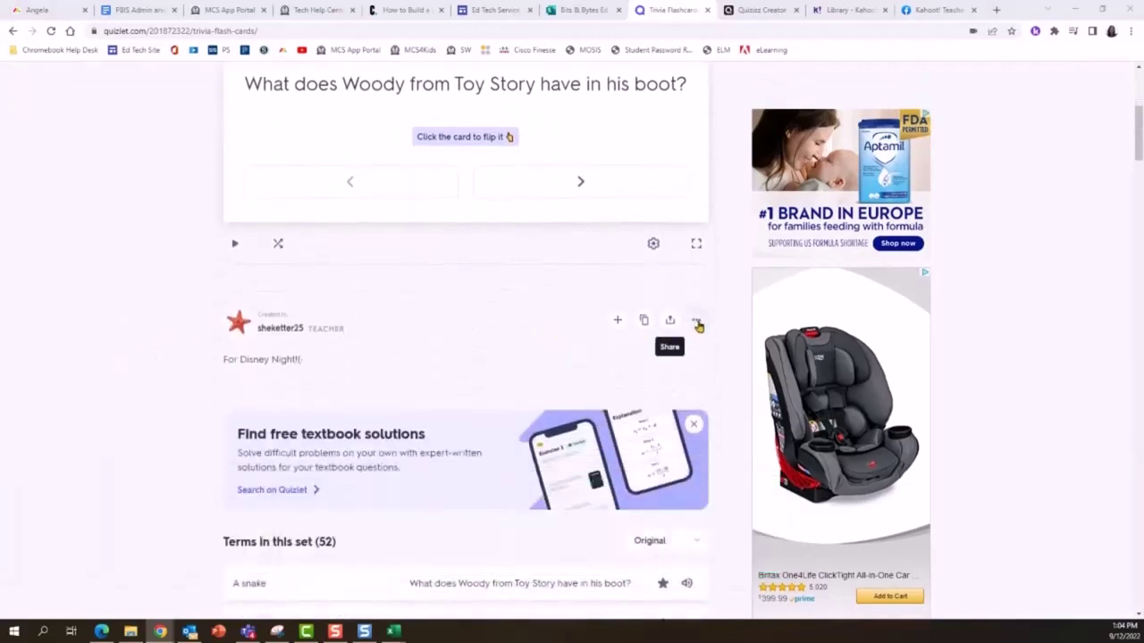
{"action": "left_click", "coordinate": [696, 323]}
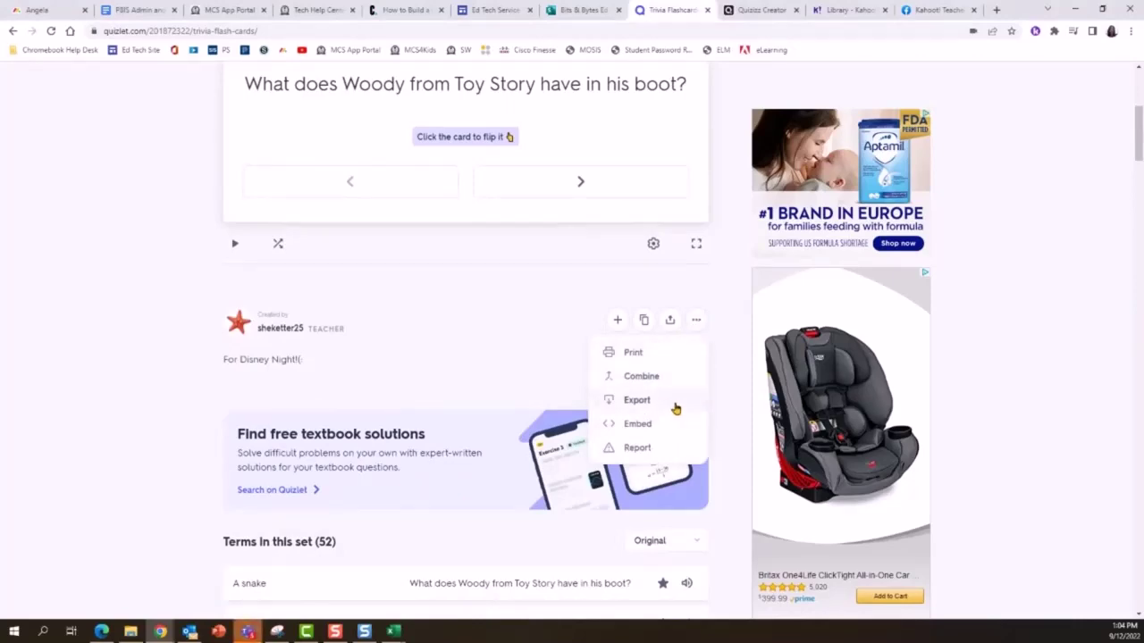
{"action": "left_click", "coordinate": [675, 408]}
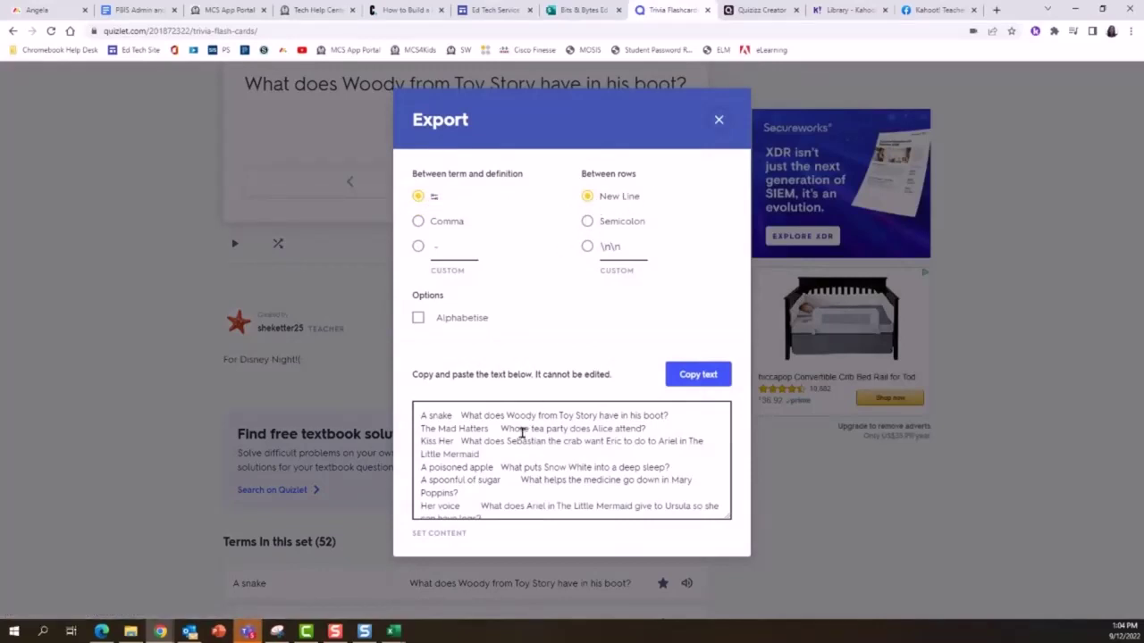
{"action": "left_click", "coordinate": [703, 376]}
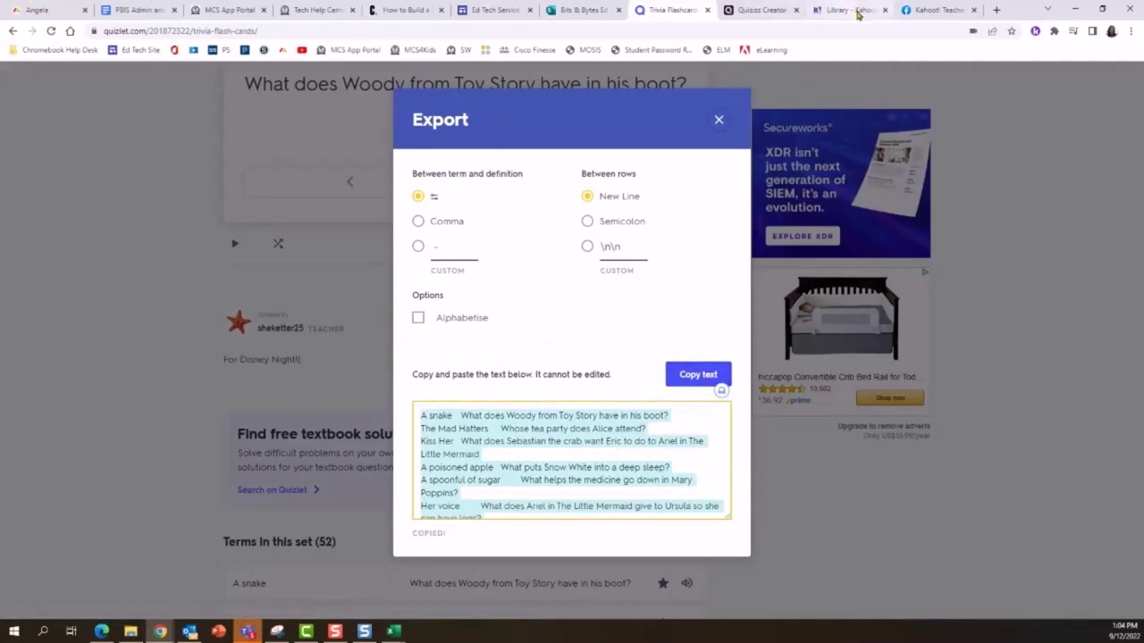
Switch to Kahoot, create a new kahoot, and choose to add its questions by importing a spreadsheet.
{"action": "left_click", "coordinate": [838, 13]}
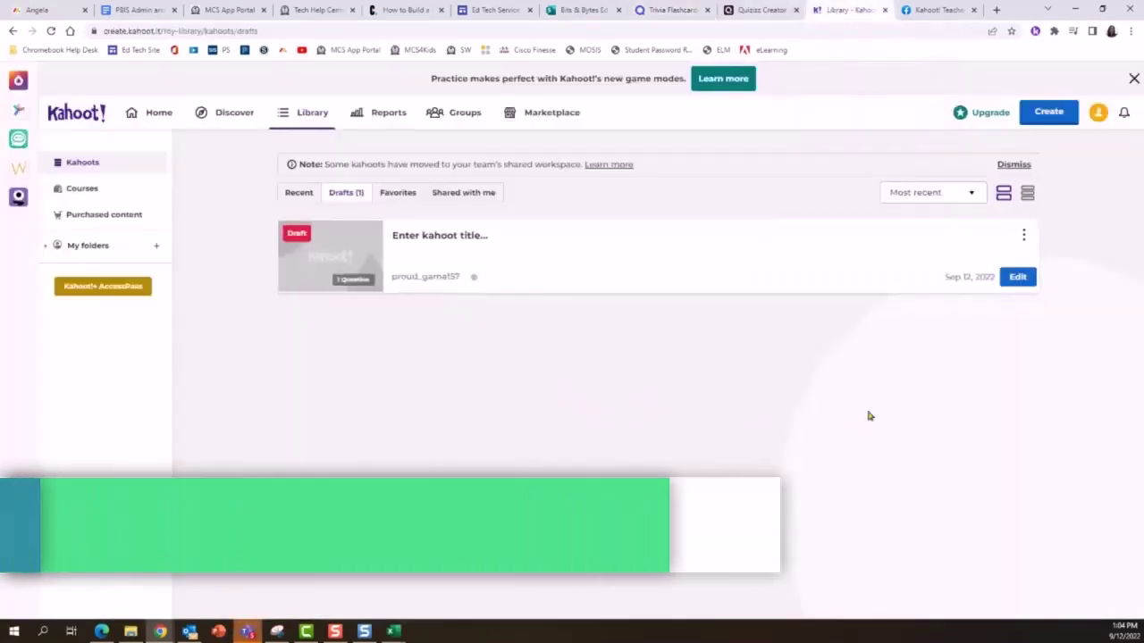
{"action": "left_click", "coordinate": [1052, 116]}
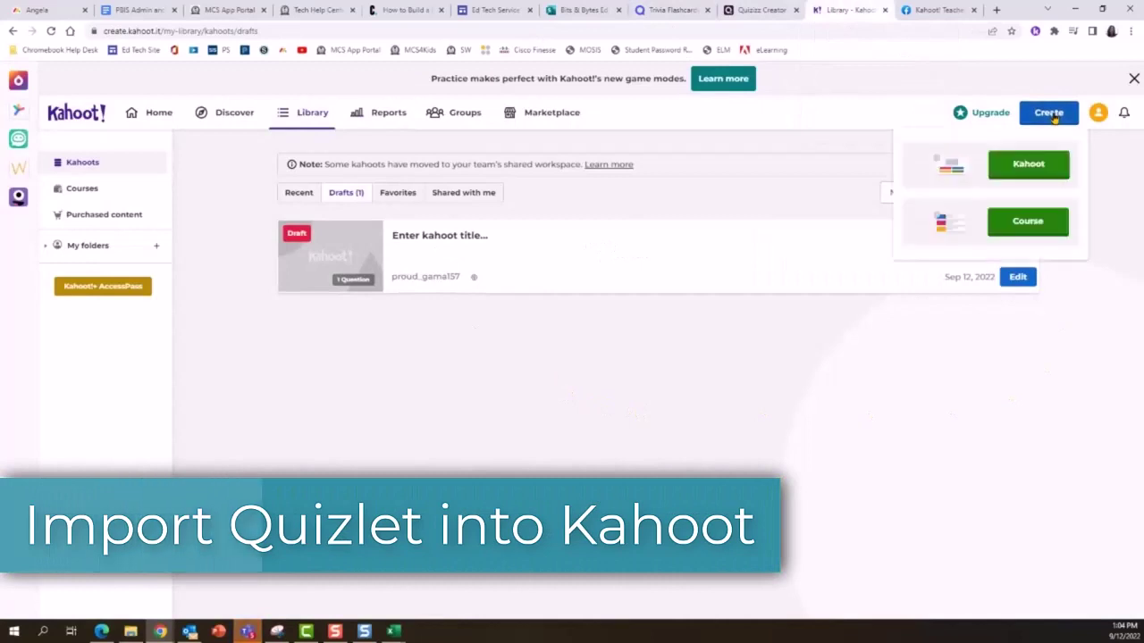
{"action": "left_click", "coordinate": [1038, 168]}
{"action": "left_click", "coordinate": [416, 314]}
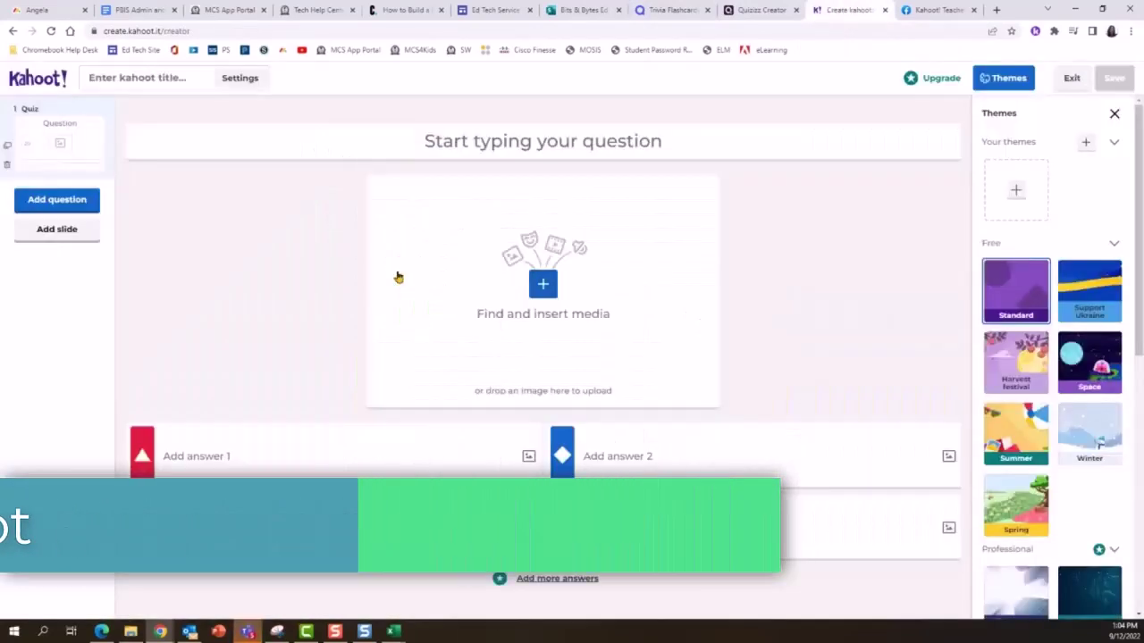
{"action": "left_click", "coordinate": [59, 205]}
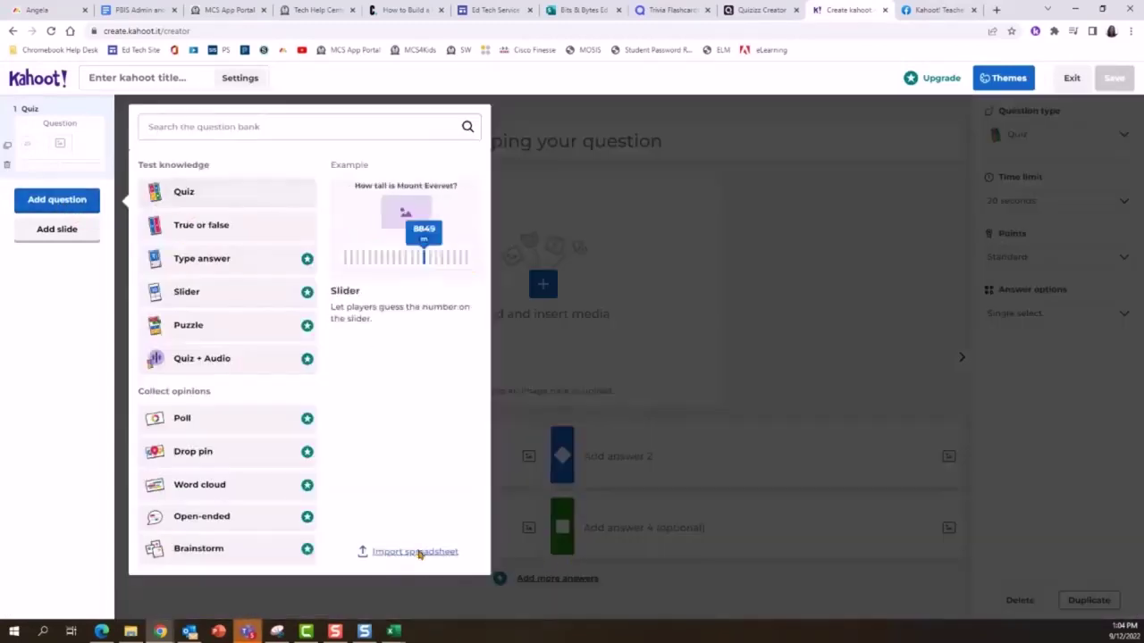
{"action": "left_click", "coordinate": [417, 552]}
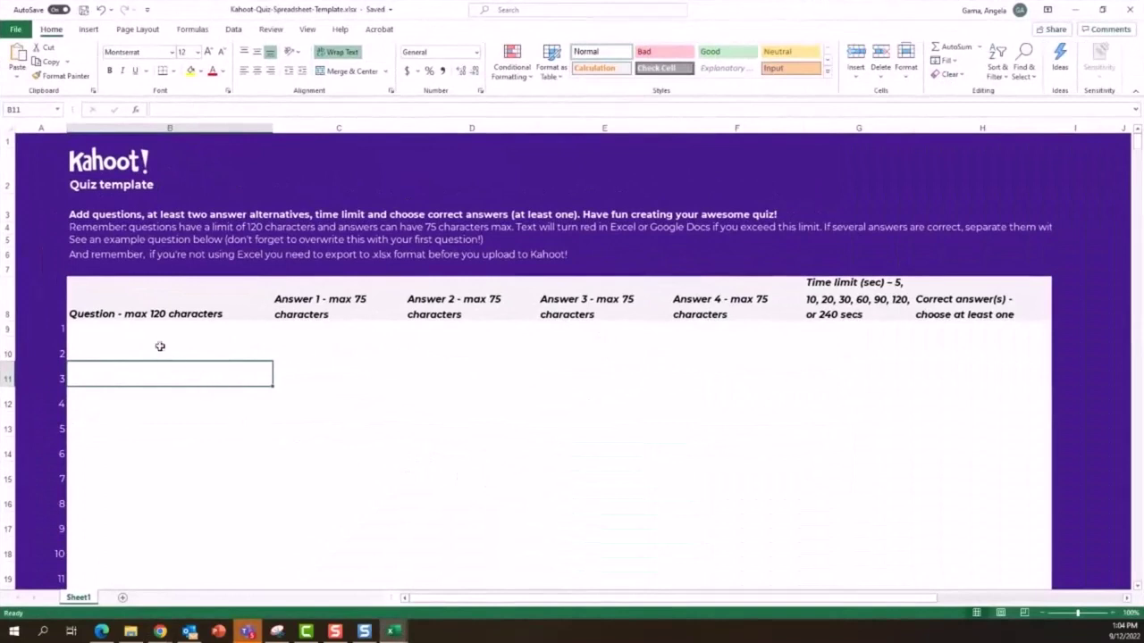
In the Kahoot quiz template in Excel, paste the copied flashcards as plain text starting at cell B9.
{"action": "left_click", "coordinate": [165, 356]}
{"action": "left_click", "coordinate": [115, 328]}
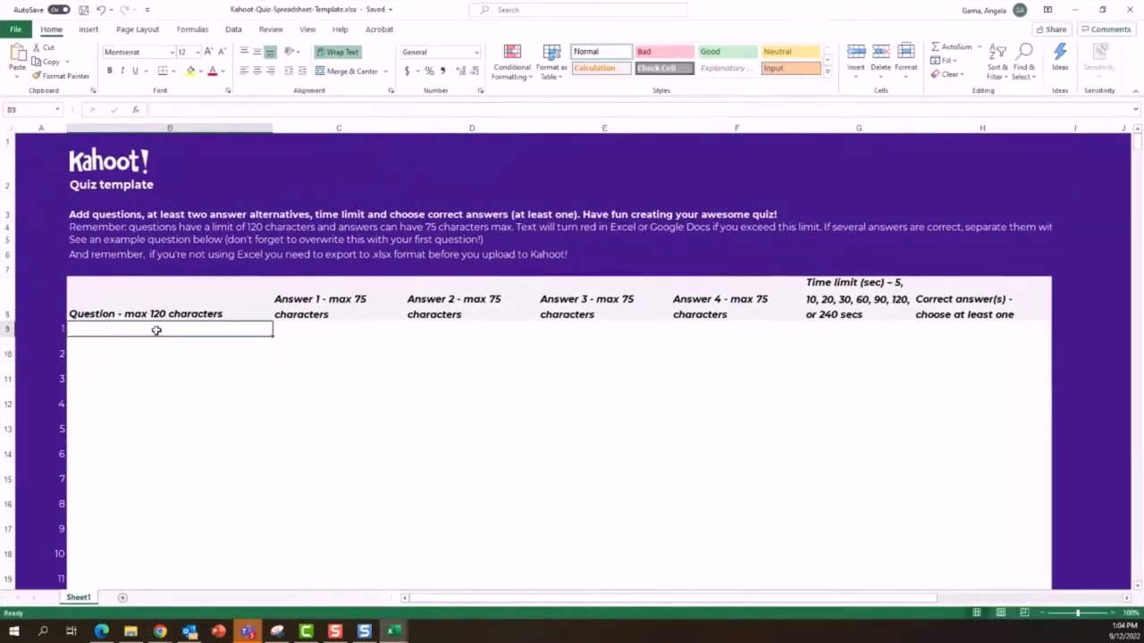
{"action": "right_click", "coordinate": [156, 331]}
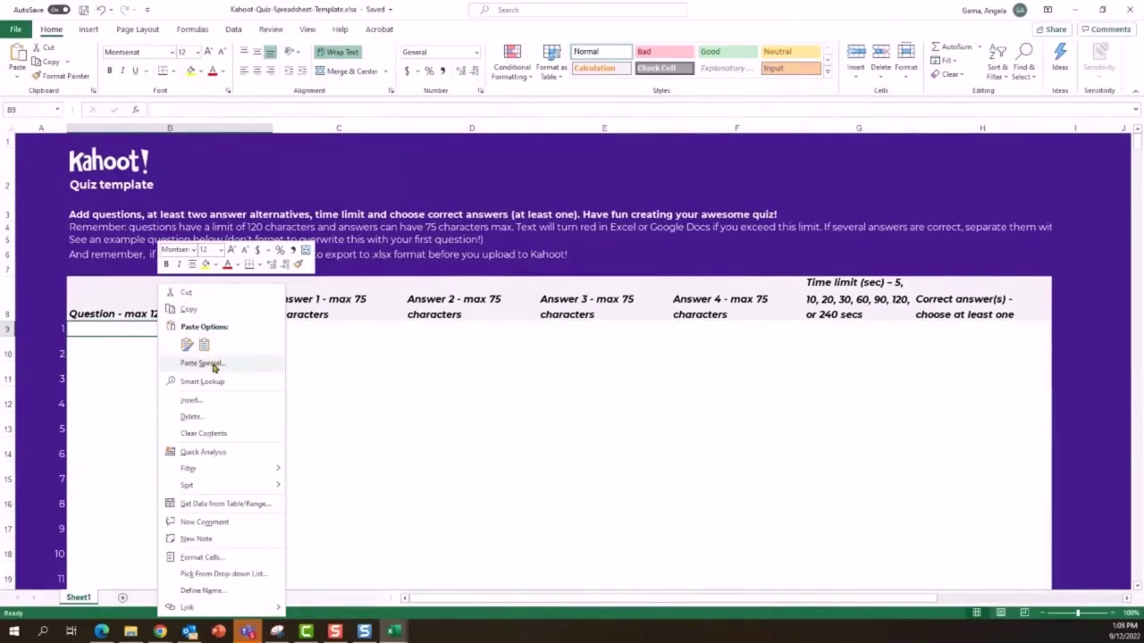
{"action": "left_click", "coordinate": [215, 364]}
{"action": "left_click", "coordinate": [129, 303]}
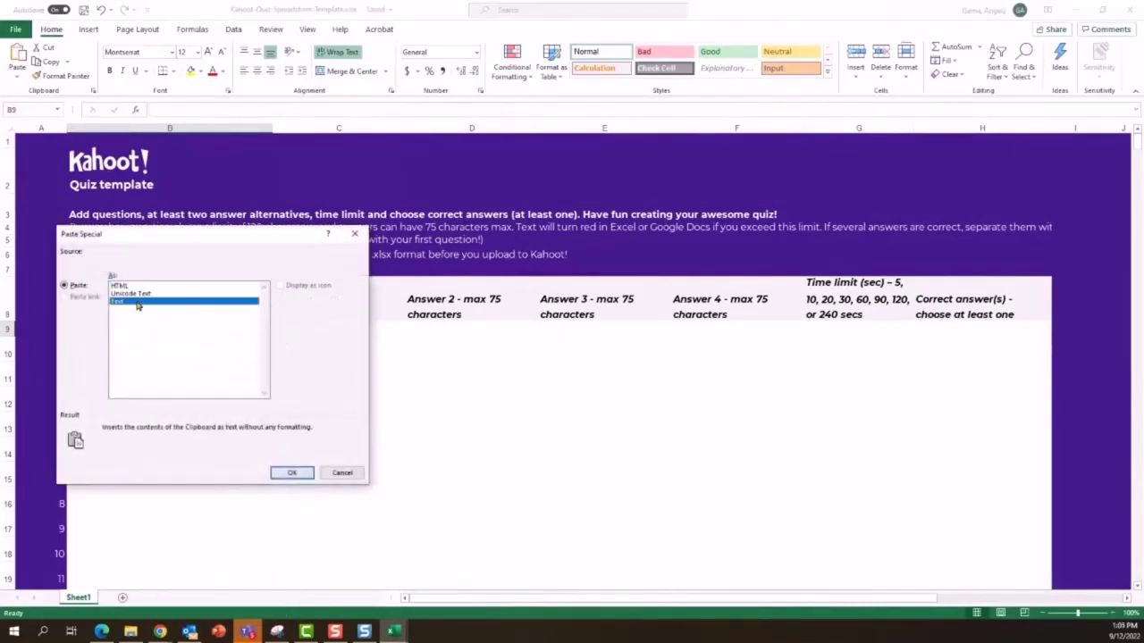
{"action": "left_click", "coordinate": [294, 473]}
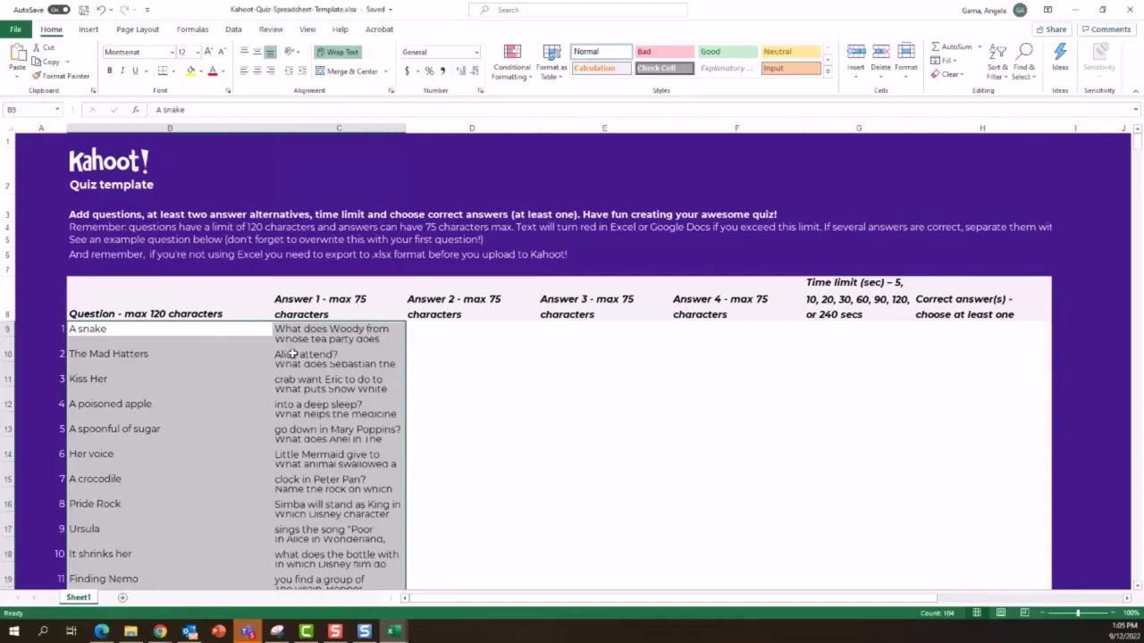
Cut the flashcard terms from the Question column, B9 to B60, and paste them into the Answer 2 column from D9.
{"action": "left_click", "coordinate": [327, 368]}
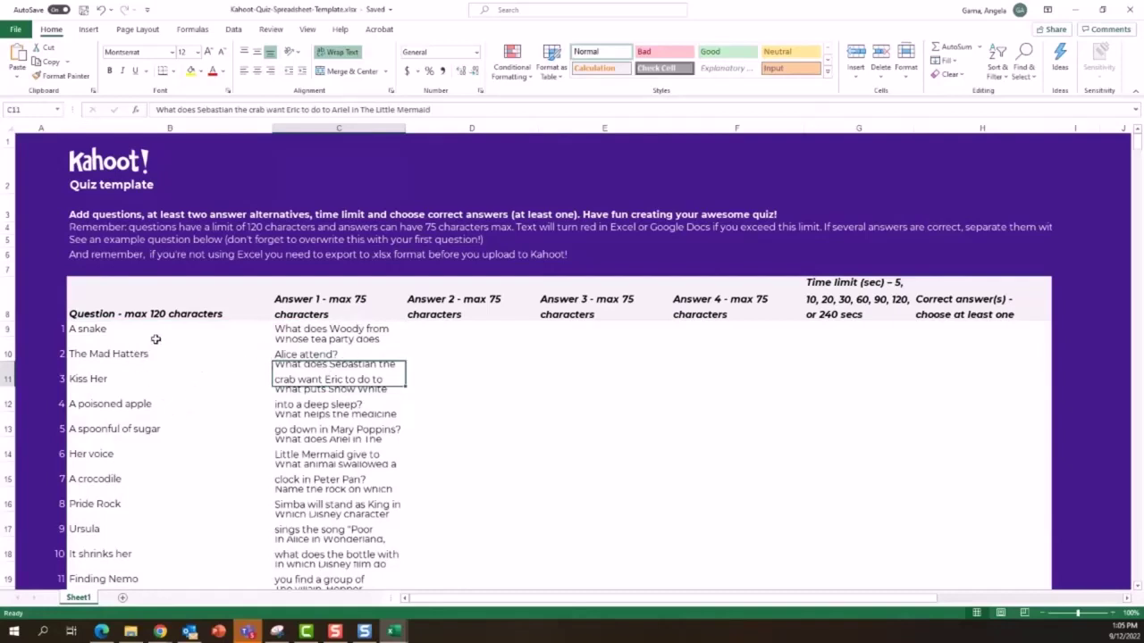
{"action": "left_click_drag", "start_coordinate": [158, 329], "coordinate": [145, 421]}
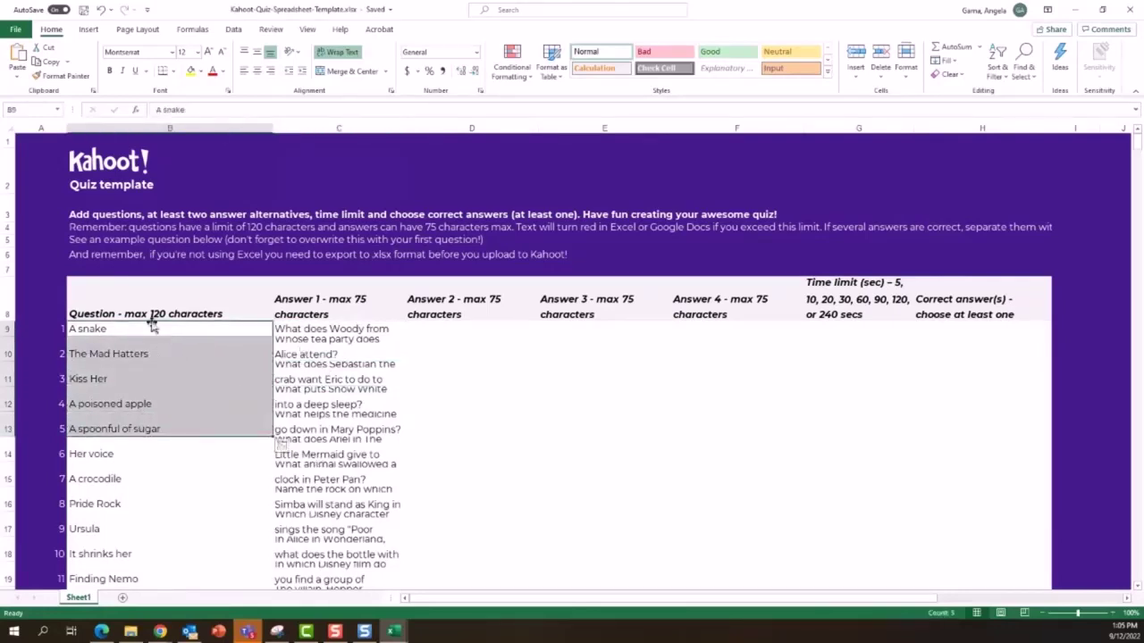
{"action": "left_click_drag", "start_coordinate": [145, 329], "coordinate": [184, 222]}
{"action": "right_click", "coordinate": [184, 202]}
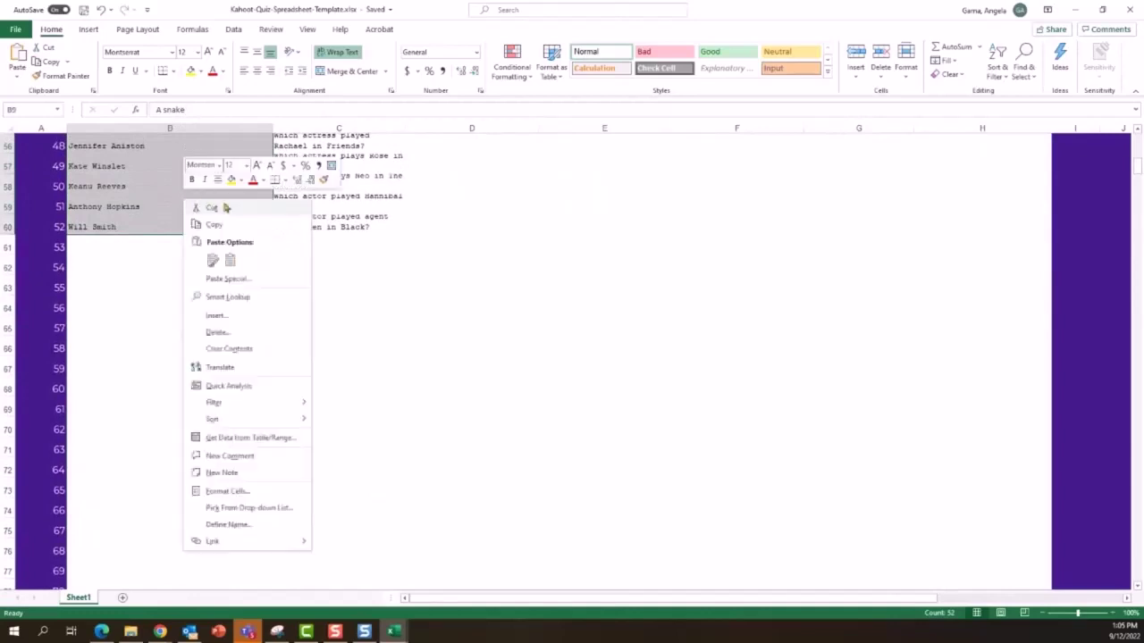
{"action": "left_click", "coordinate": [222, 225]}
{"action": "scroll", "coordinate": [358, 339], "scroll_direction": "up", "scroll_amount": 18}
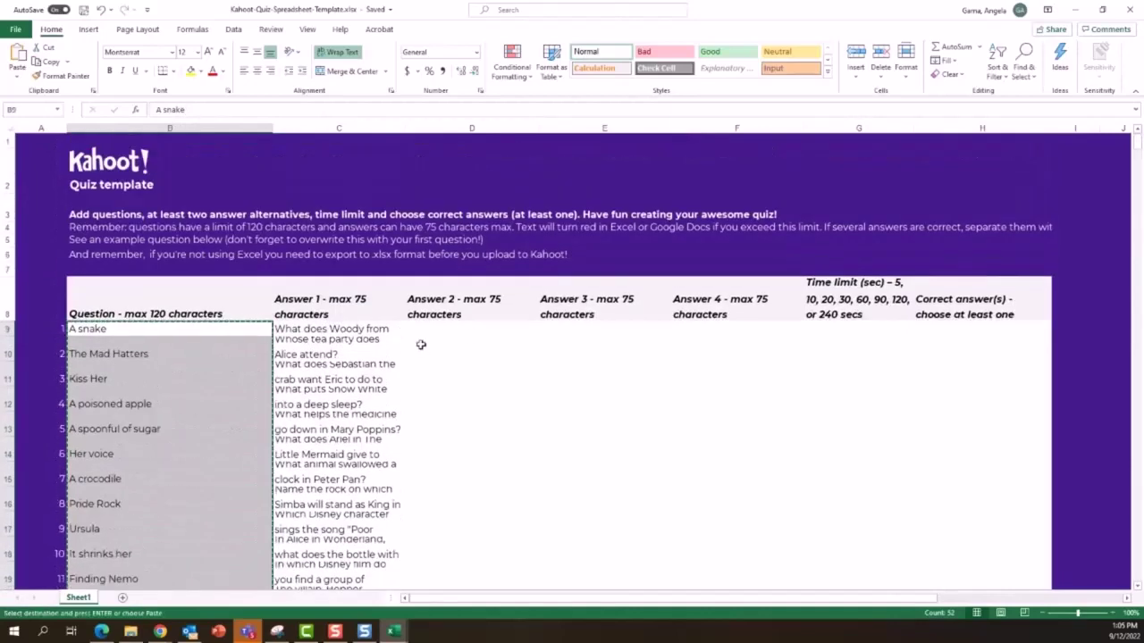
{"action": "right_click", "coordinate": [466, 332]}
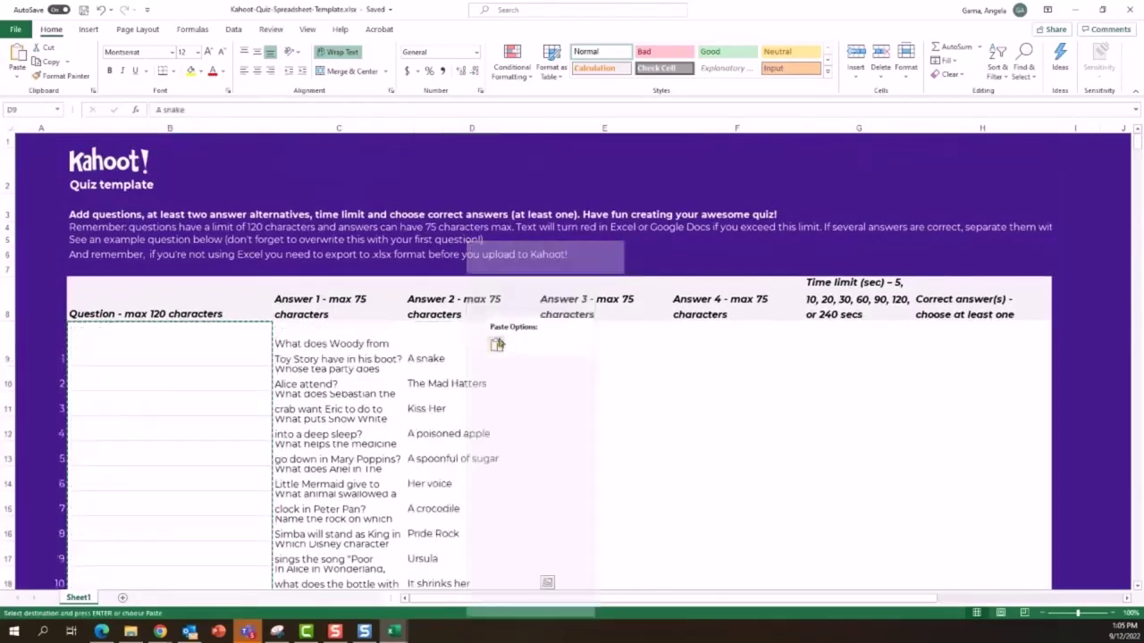
{"action": "left_click", "coordinate": [496, 349]}
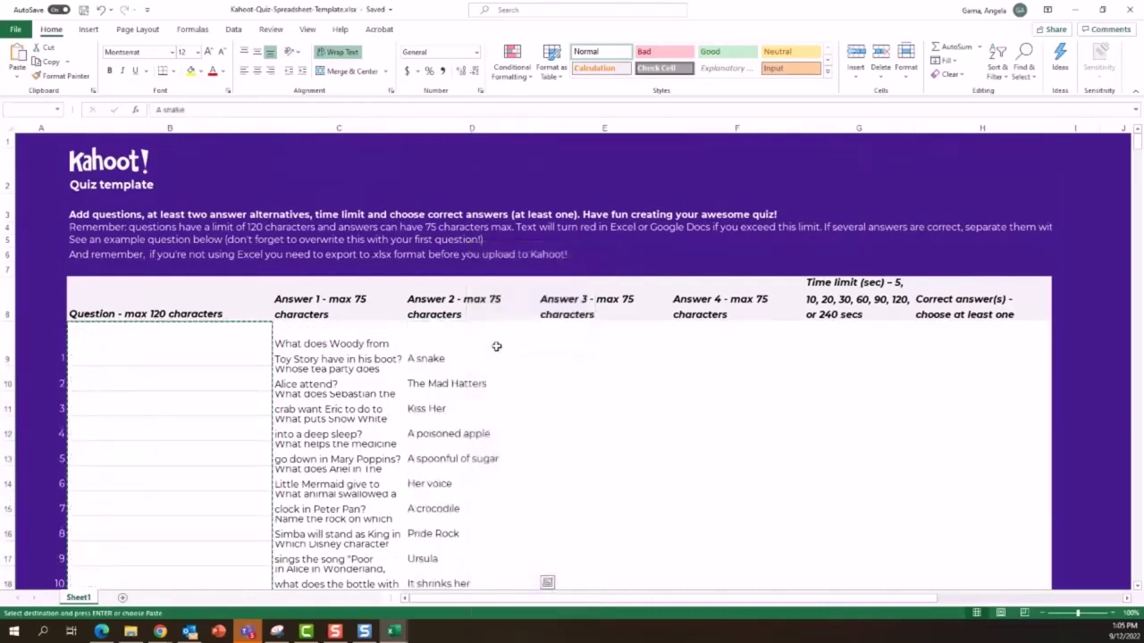
Cut the questions and answers in columns C and D and paste them at B9, under Question and Answer 1.
{"action": "left_click", "coordinate": [336, 340]}
{"action": "left_click_drag", "start_coordinate": [336, 340], "coordinate": [429, 158]}
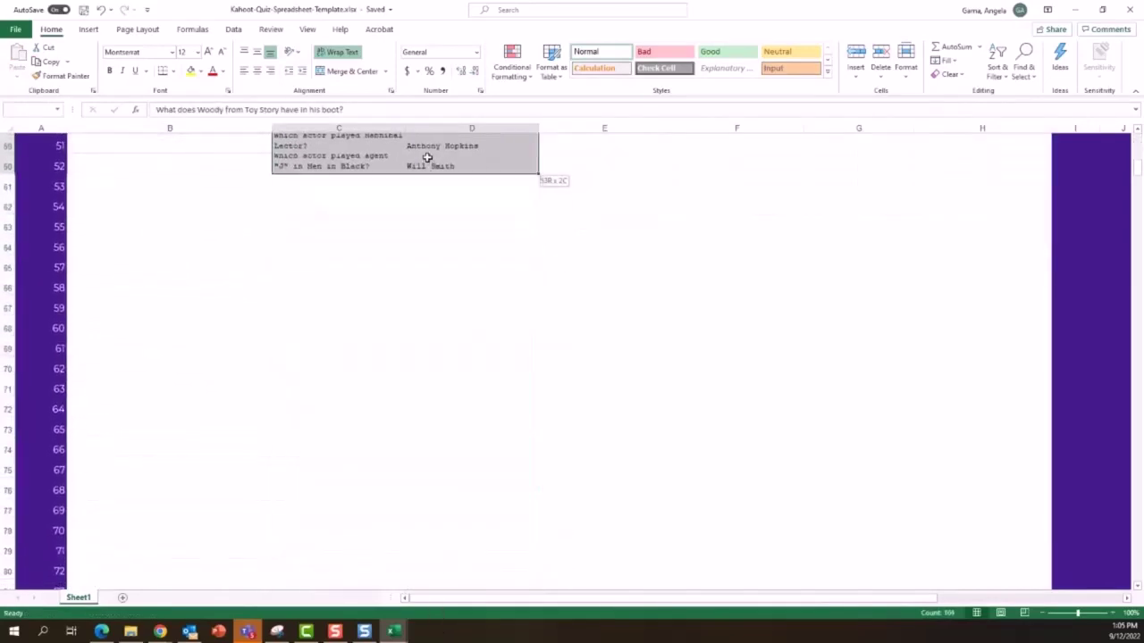
{"action": "right_click", "coordinate": [430, 164]}
{"action": "left_click", "coordinate": [472, 179]}
{"action": "scroll", "coordinate": [358, 358], "scroll_direction": "up", "scroll_amount": 19}
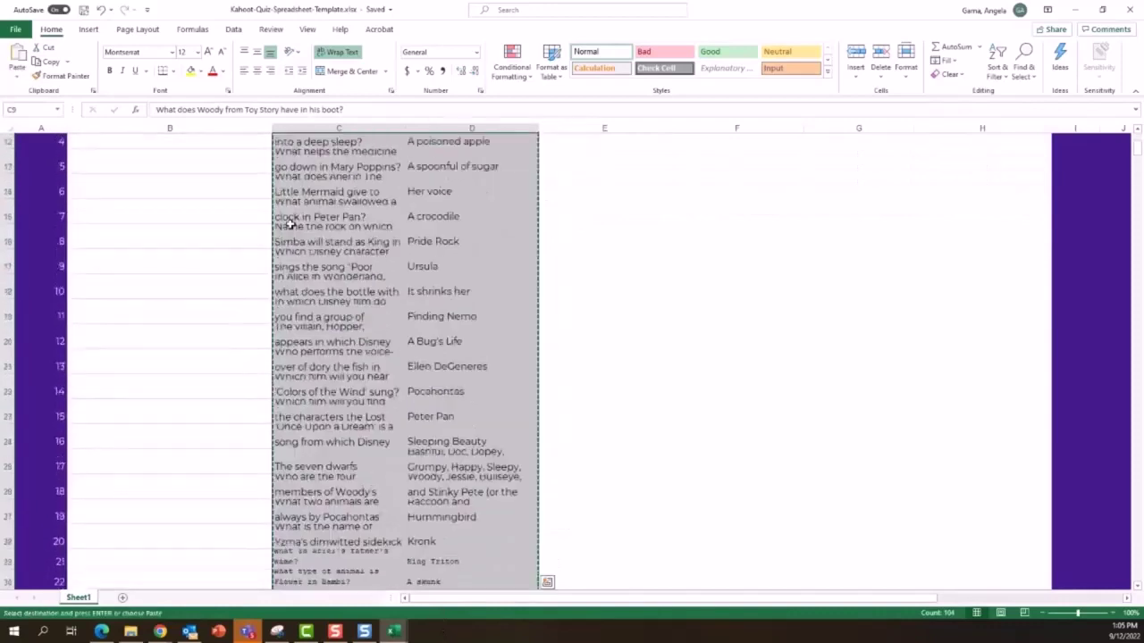
{"action": "right_click", "coordinate": [106, 342]}
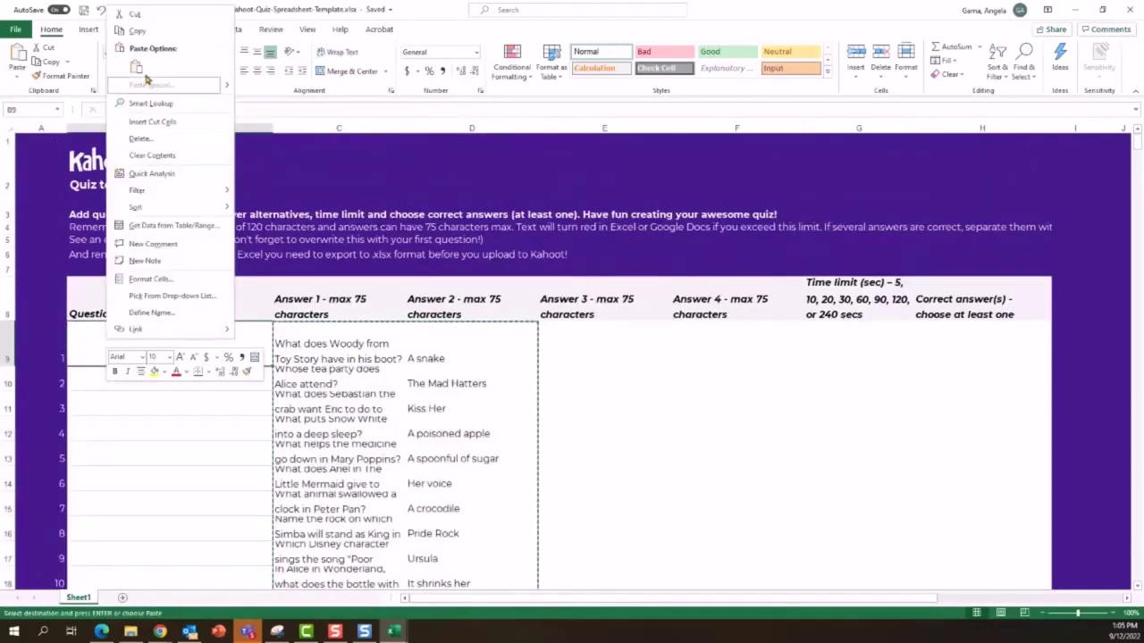
{"action": "left_click", "coordinate": [136, 68]}
{"action": "left_click", "coordinate": [298, 412]}
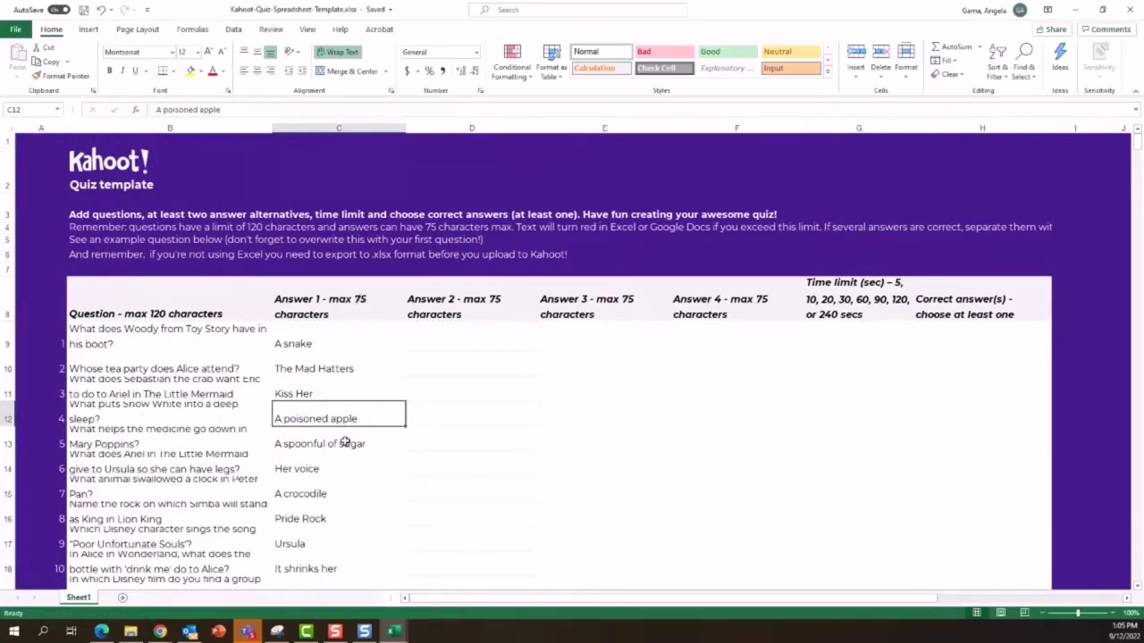
{"action": "left_click", "coordinate": [323, 370]}
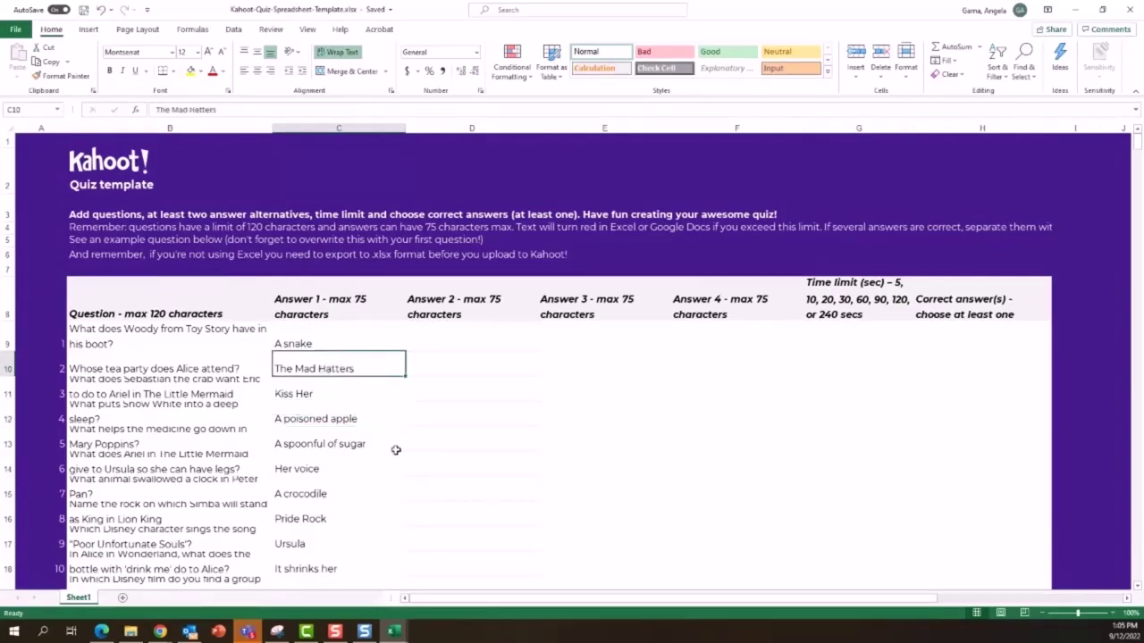
{"action": "scroll", "coordinate": [331, 408], "scroll_direction": "down", "scroll_amount": 2}
{"action": "scroll", "coordinate": [330, 407], "scroll_direction": "up", "scroll_amount": 2}
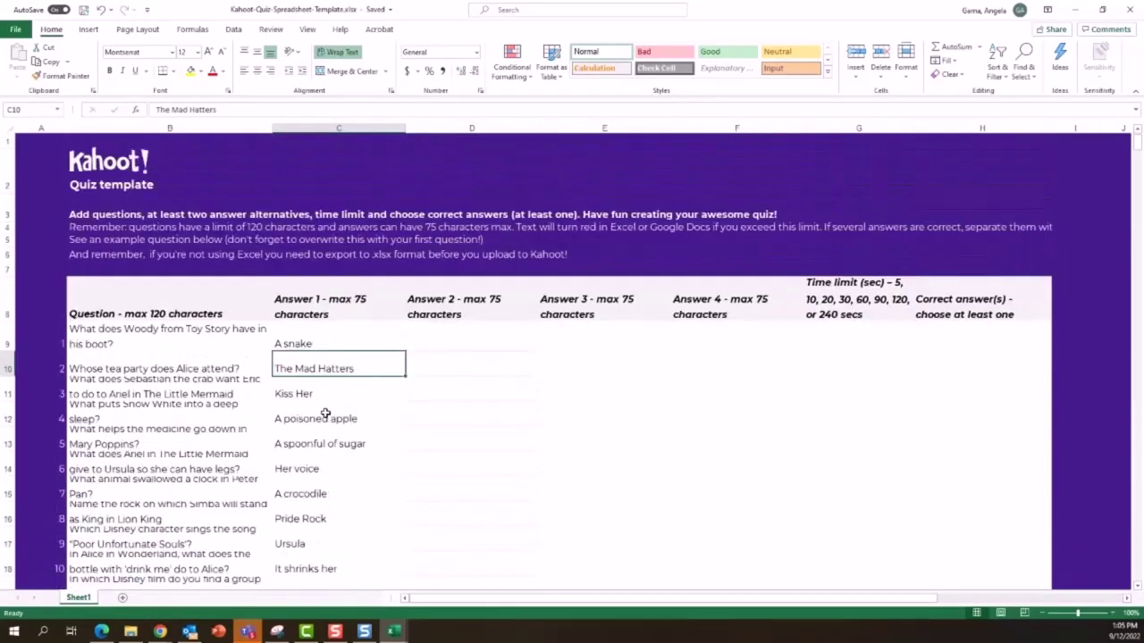
Enter the placeholder "answer" in D9 under Answer 2 and fill it down to row 60.
{"action": "left_click", "coordinate": [455, 337]}
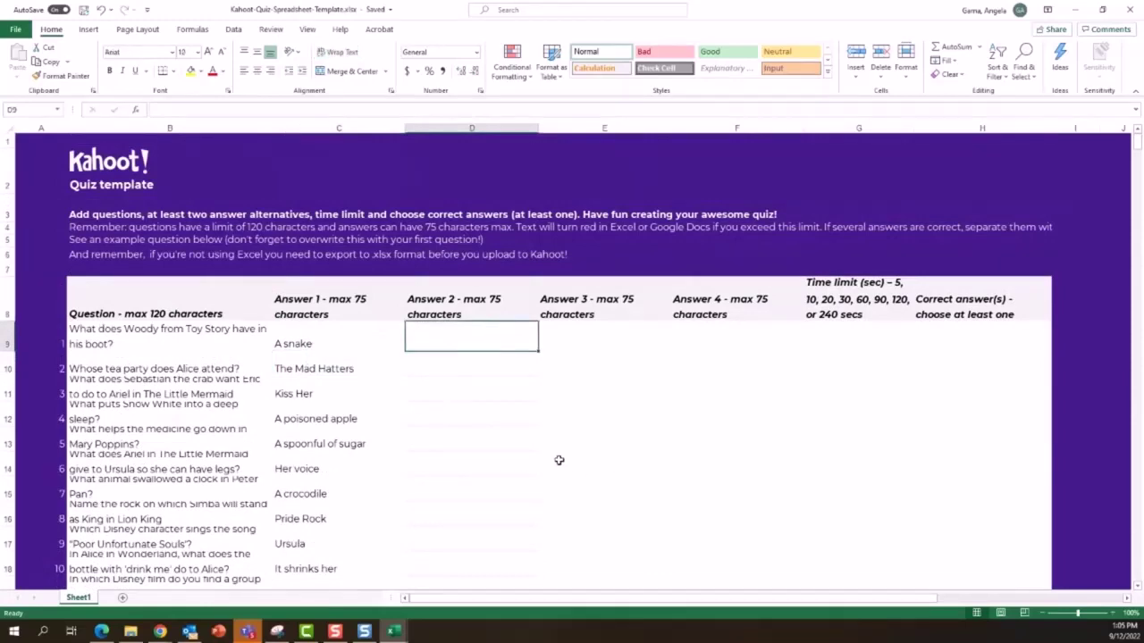
{"action": "type", "text": "answer"}
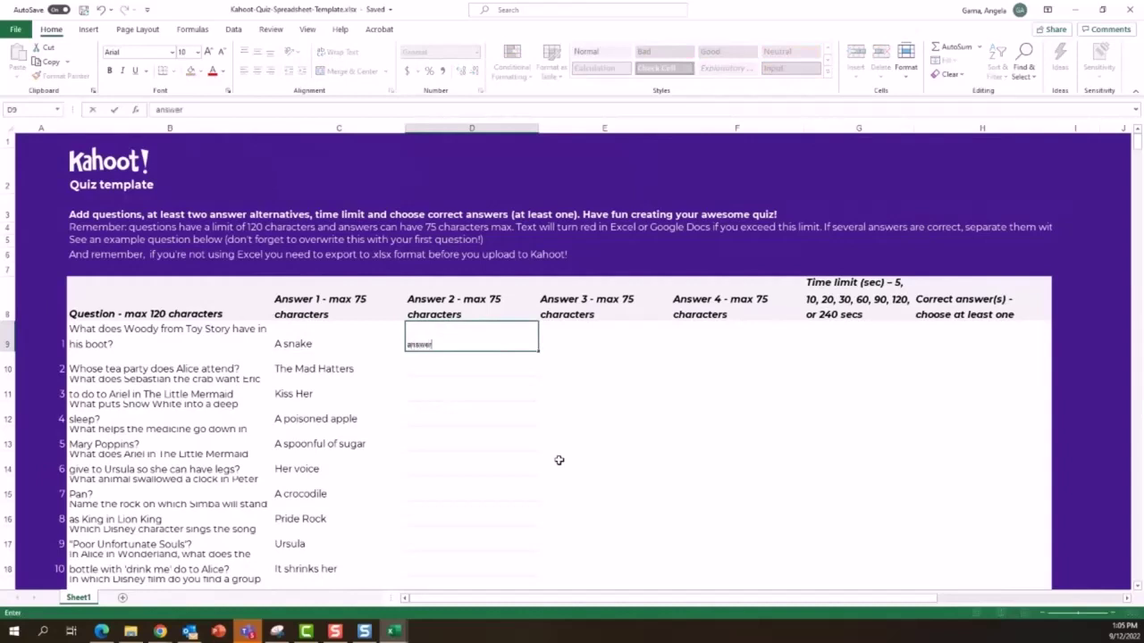
{"action": "key", "text": "ctrl+Return"}
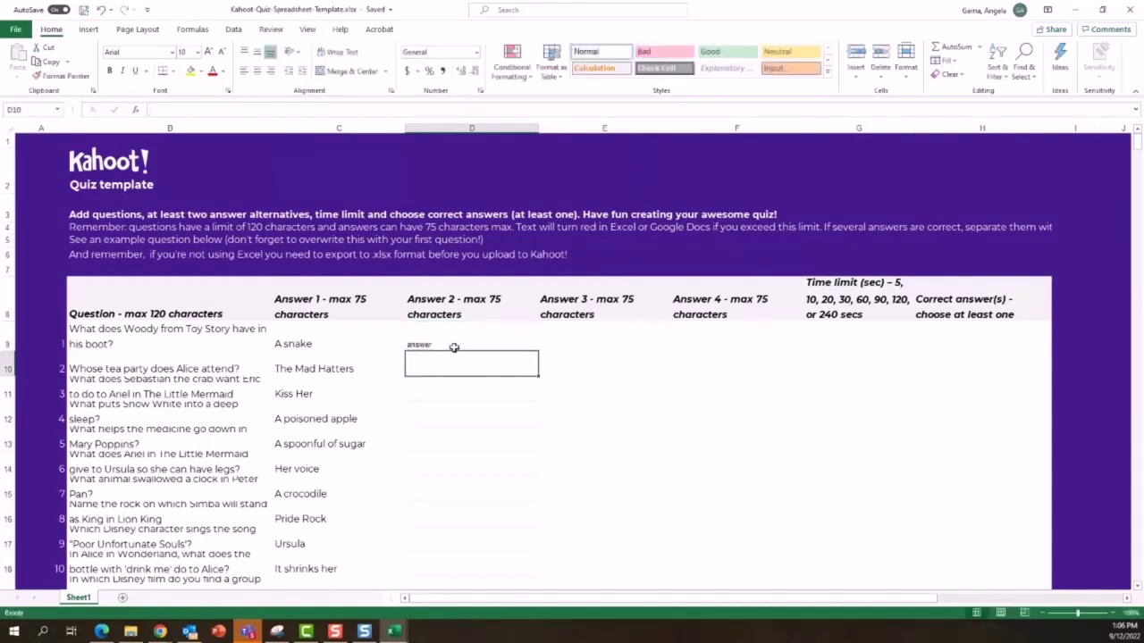
{"action": "left_click", "coordinate": [537, 356]}
{"action": "left_click", "coordinate": [528, 341]}
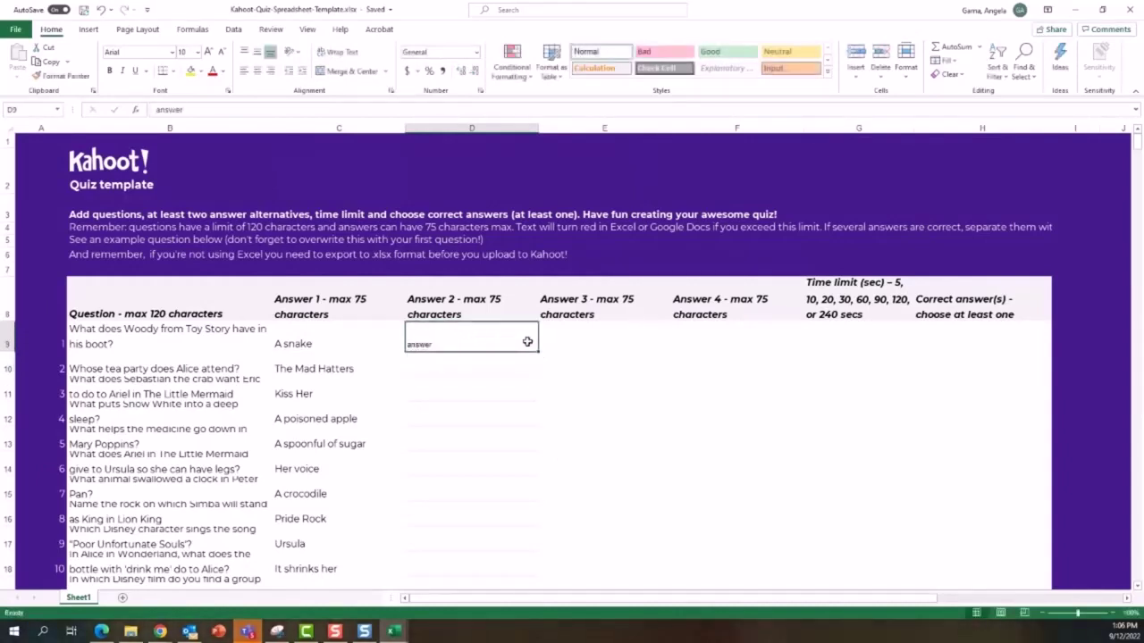
{"action": "left_click_drag", "start_coordinate": [538, 350], "coordinate": [537, 394]}
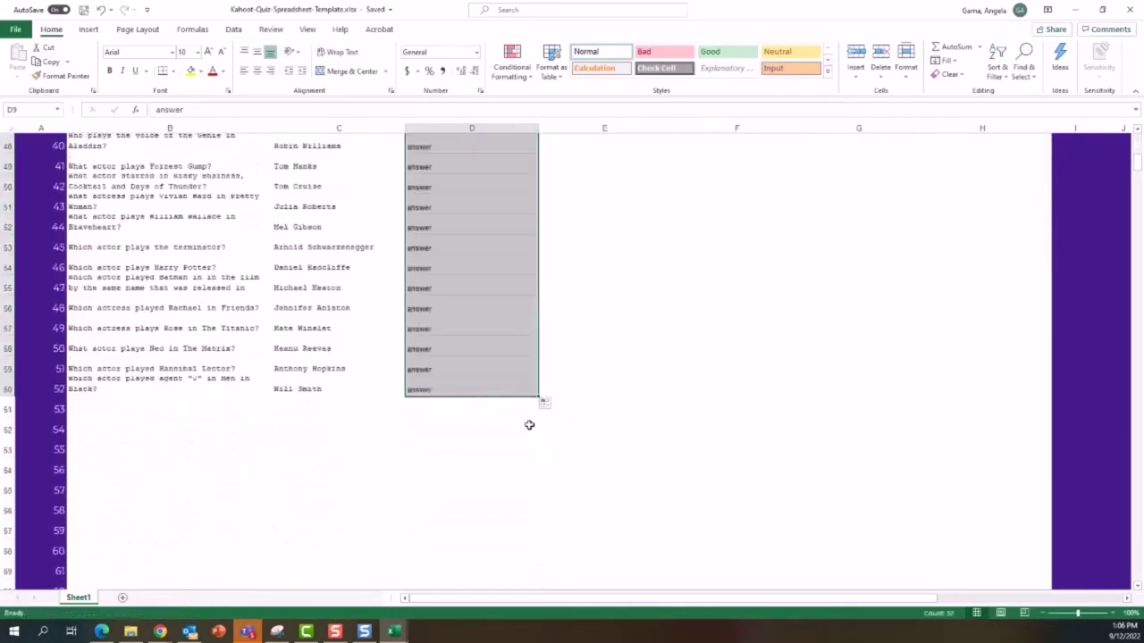
{"action": "scroll", "coordinate": [529, 425], "scroll_direction": "up", "scroll_amount": 8}
{"action": "scroll", "coordinate": [510, 421], "scroll_direction": "up", "scroll_amount": 8}
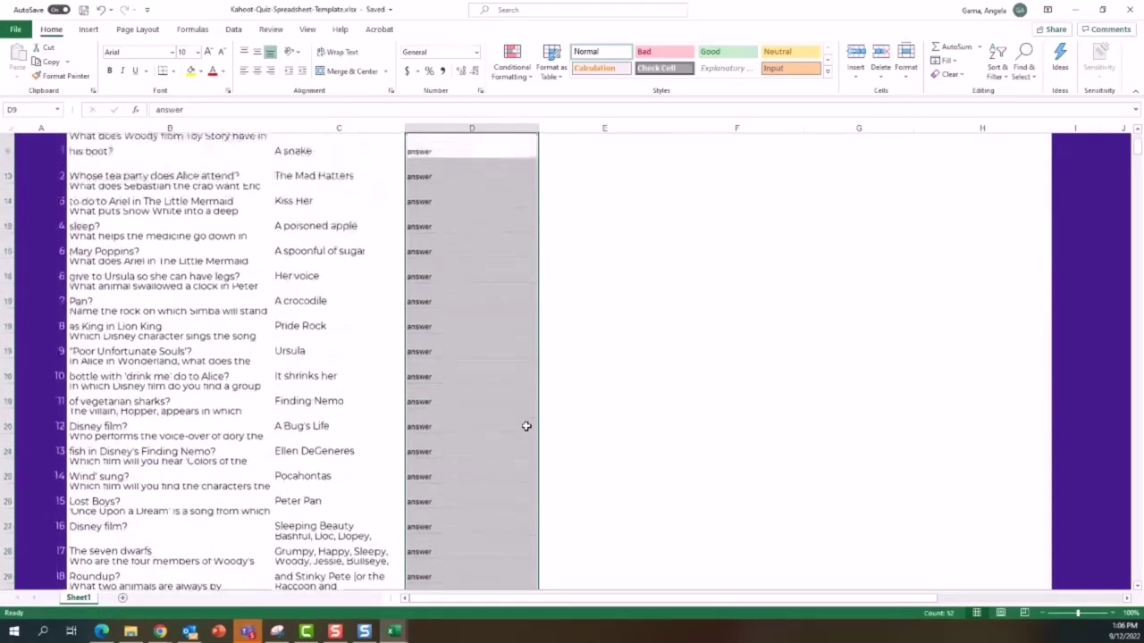
Enter 1 as the correct answer in H9 and copy it down the column to row 60.
{"action": "left_click", "coordinate": [930, 349]}
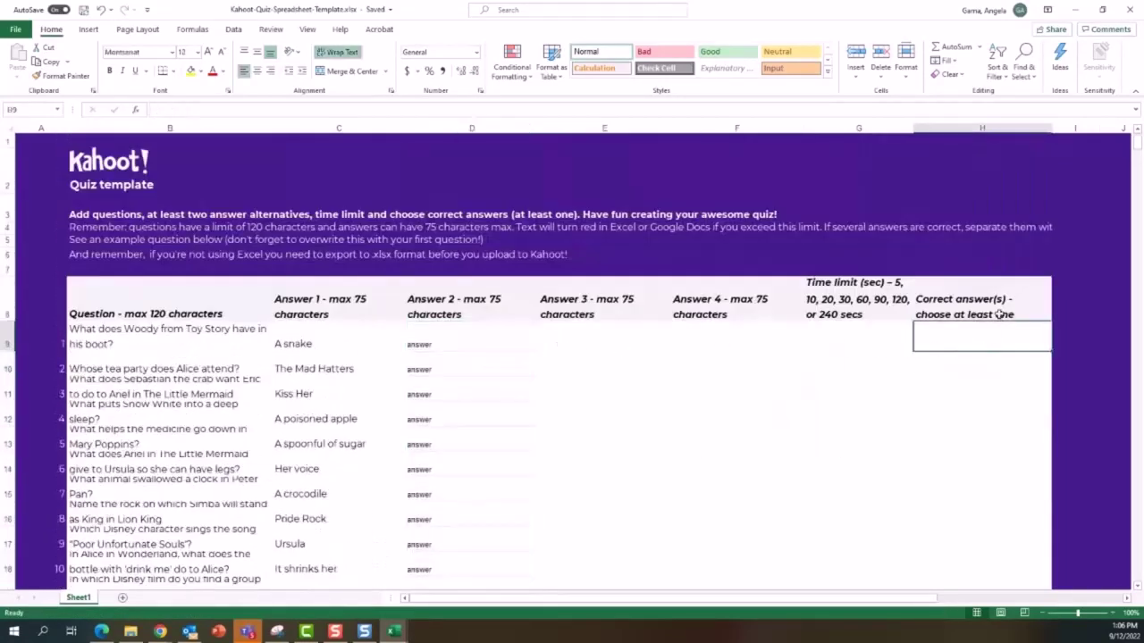
{"action": "type", "text": "1"}
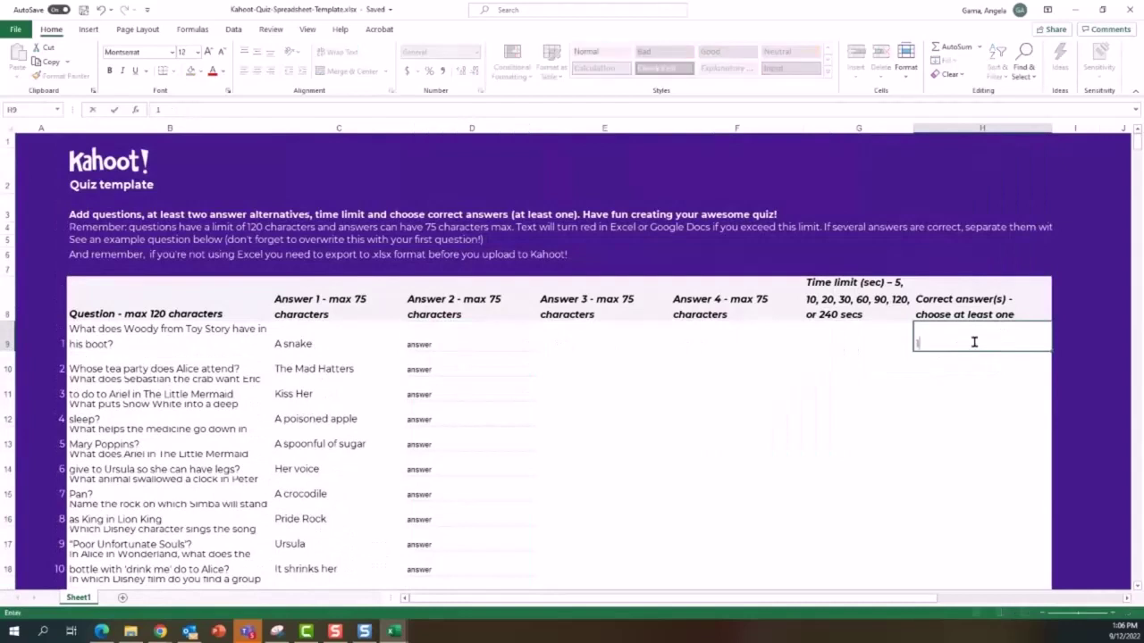
{"action": "key", "text": "Return"}
{"action": "left_click", "coordinate": [963, 345]}
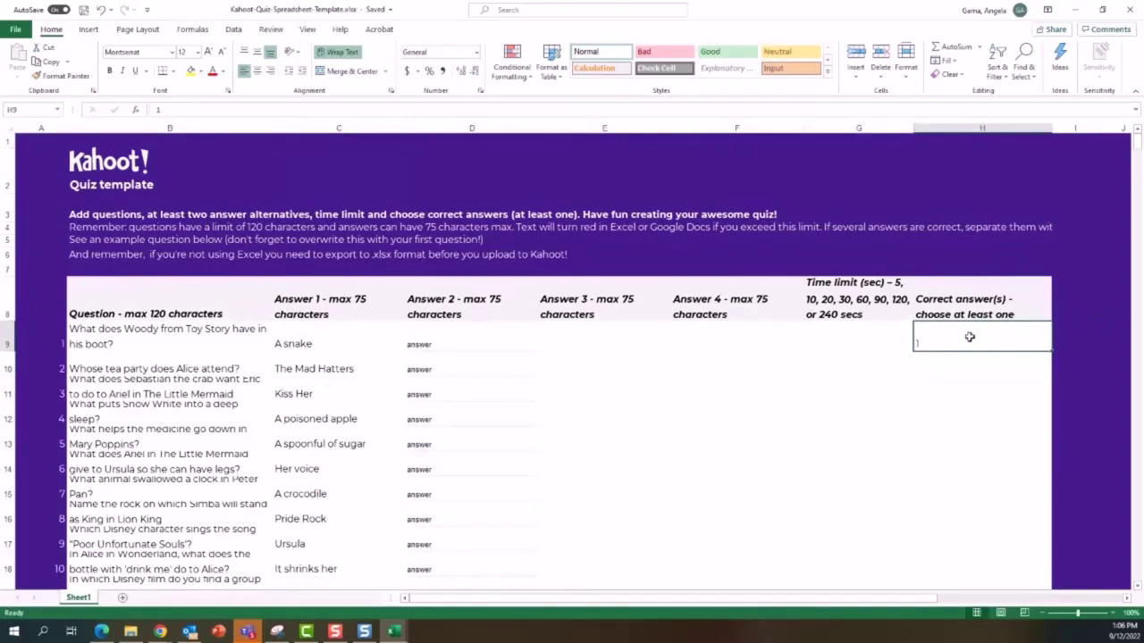
{"action": "left_click_drag", "start_coordinate": [1051, 351], "coordinate": [1025, 271]}
{"action": "left_click", "coordinate": [475, 270]}
{"action": "left_click", "coordinate": [946, 266]}
{"action": "scroll", "coordinate": [233, 359], "scroll_direction": "up", "scroll_amount": 15}
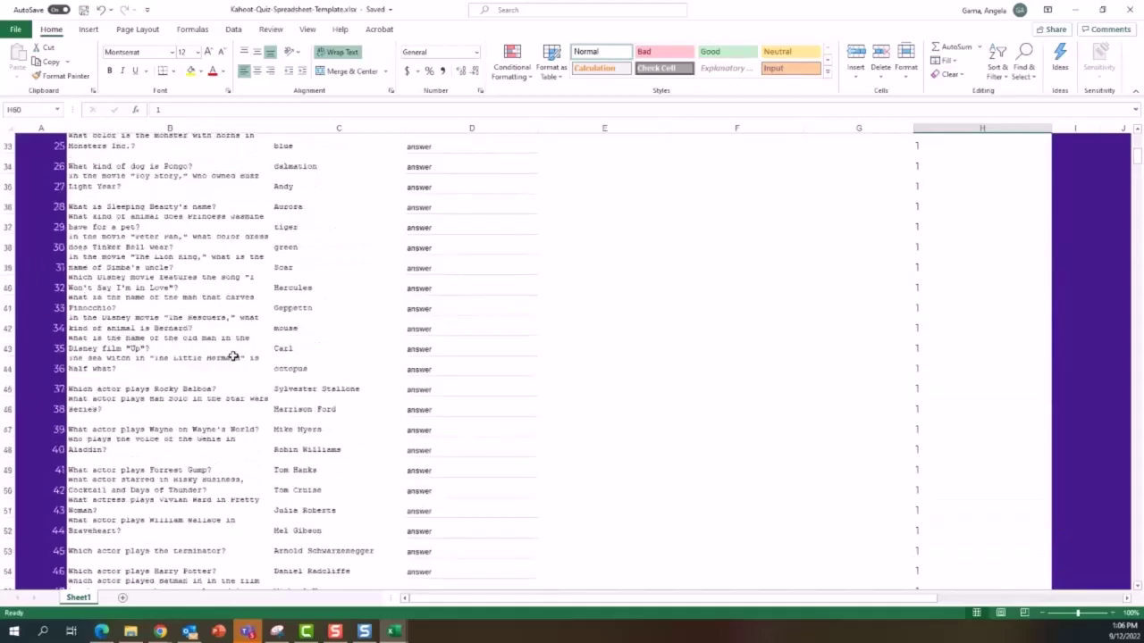
Save the filled-in quiz template and switch back to the kahoot's spreadsheet import dialog in Chrome.
{"action": "scroll", "coordinate": [232, 355], "scroll_direction": "up", "scroll_amount": 2}
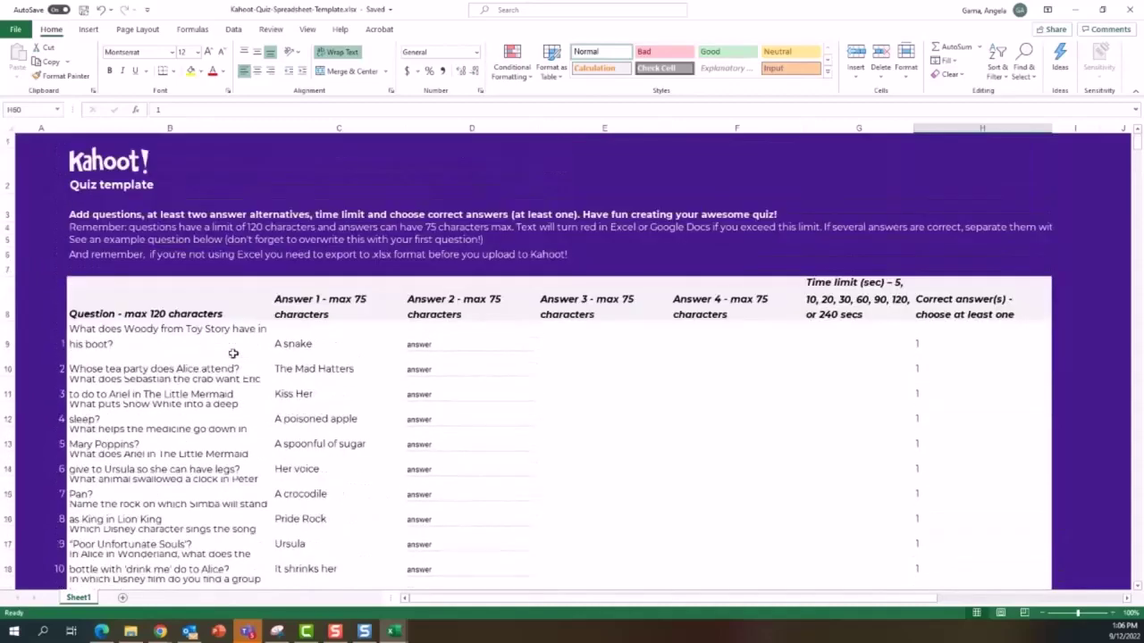
{"action": "left_click", "coordinate": [83, 10]}
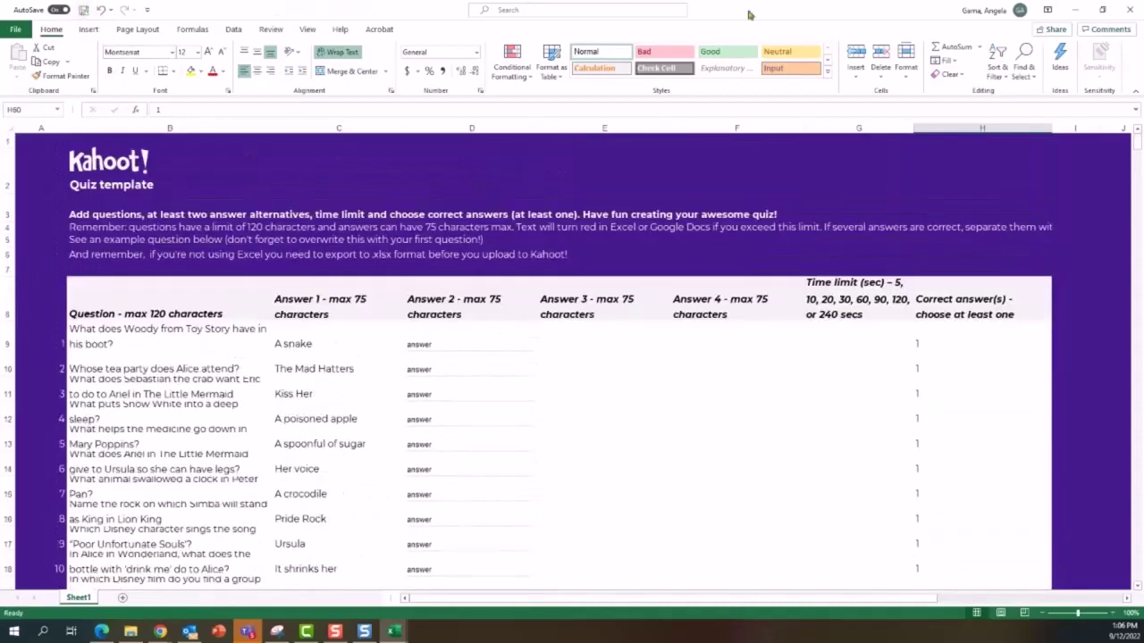
{"action": "double_click", "coordinate": [857, 10]}
{"action": "left_click", "coordinate": [608, 466]}
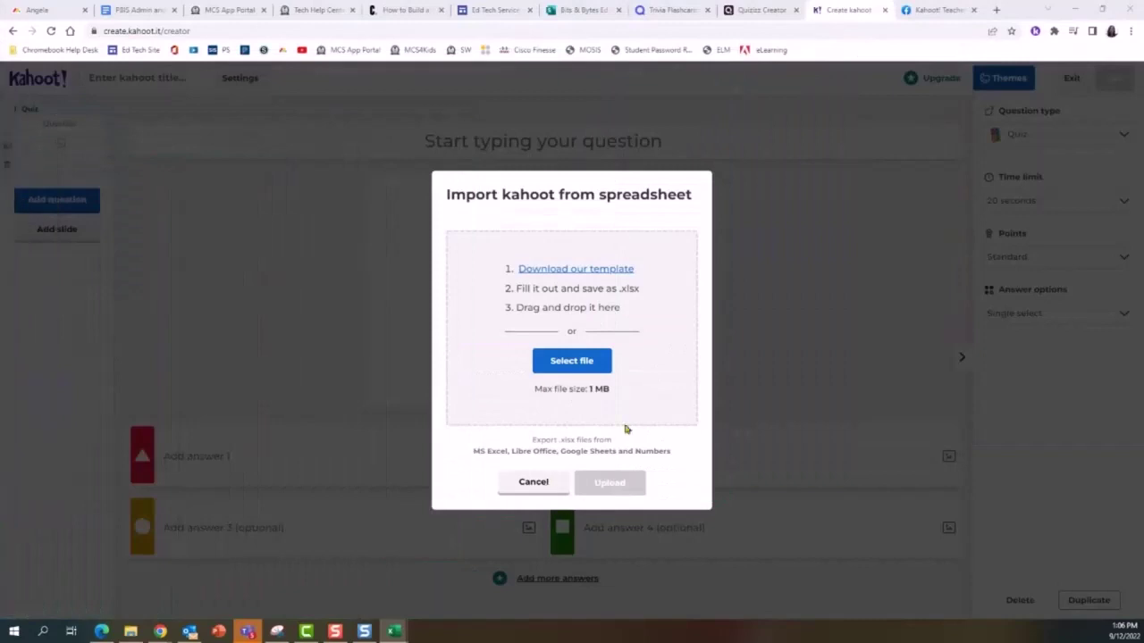
Upload Kahoot-Quiz-Spreadsheet-Template.xlsx from Downloads and add the imported questions to the kahoot.
{"action": "left_click", "coordinate": [562, 362]}
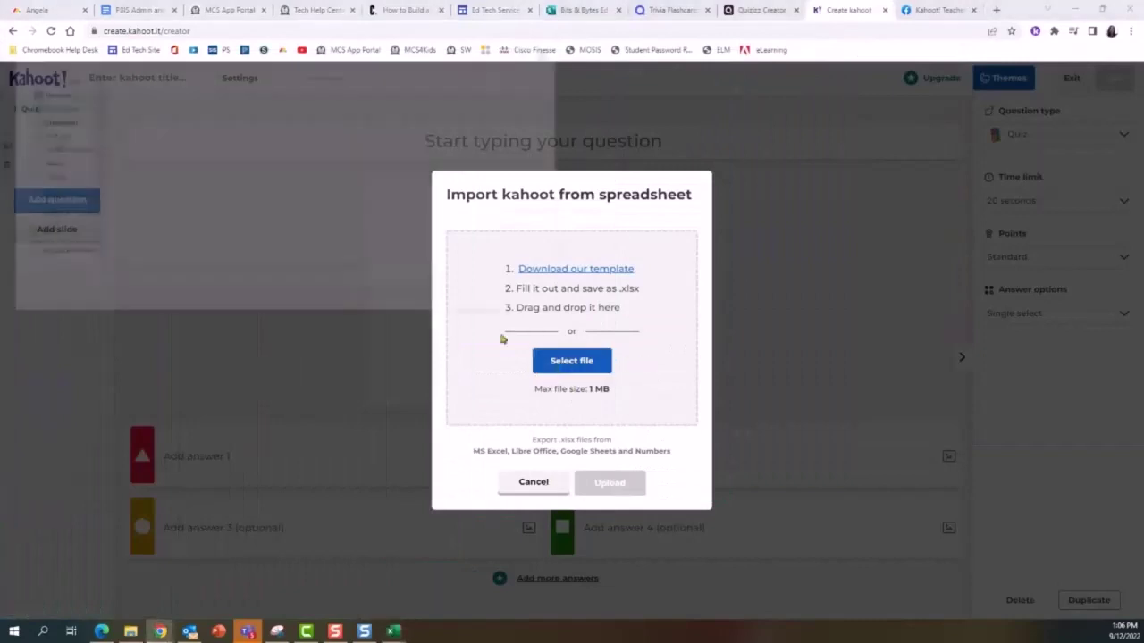
{"action": "left_click", "coordinate": [133, 121]}
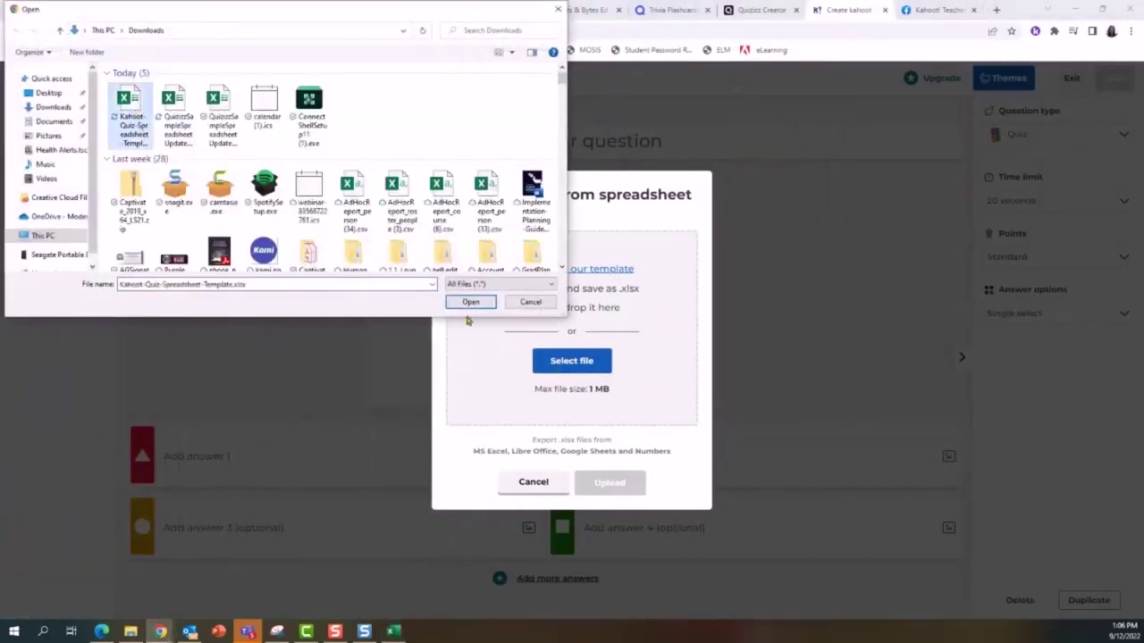
{"action": "left_click", "coordinate": [469, 301]}
{"action": "left_click", "coordinate": [620, 501]}
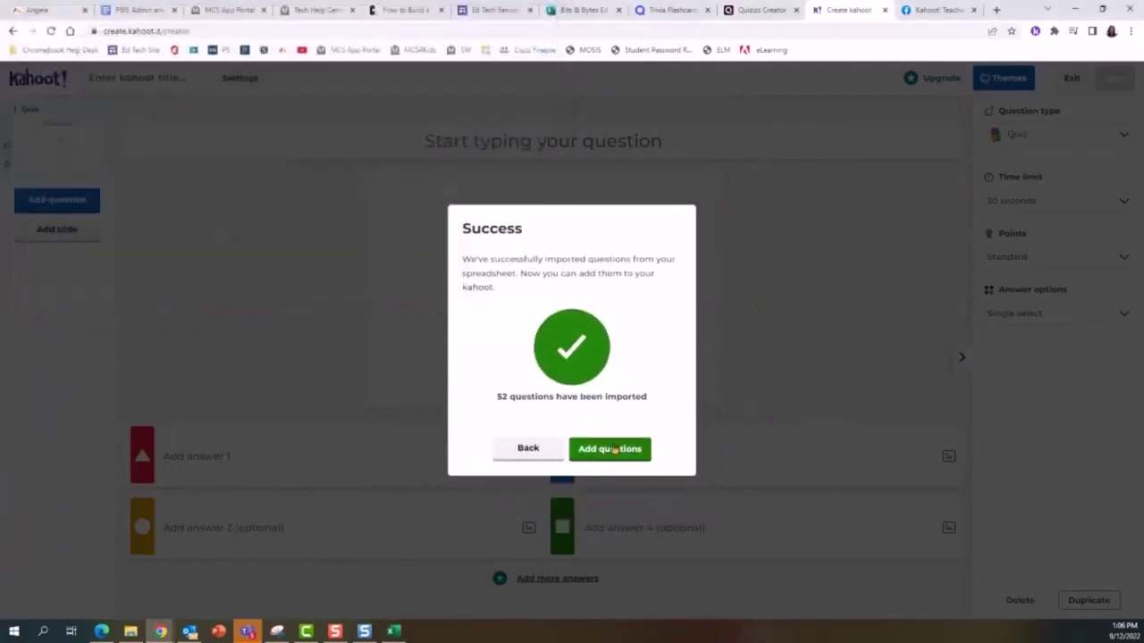
{"action": "left_click", "coordinate": [610, 452]}
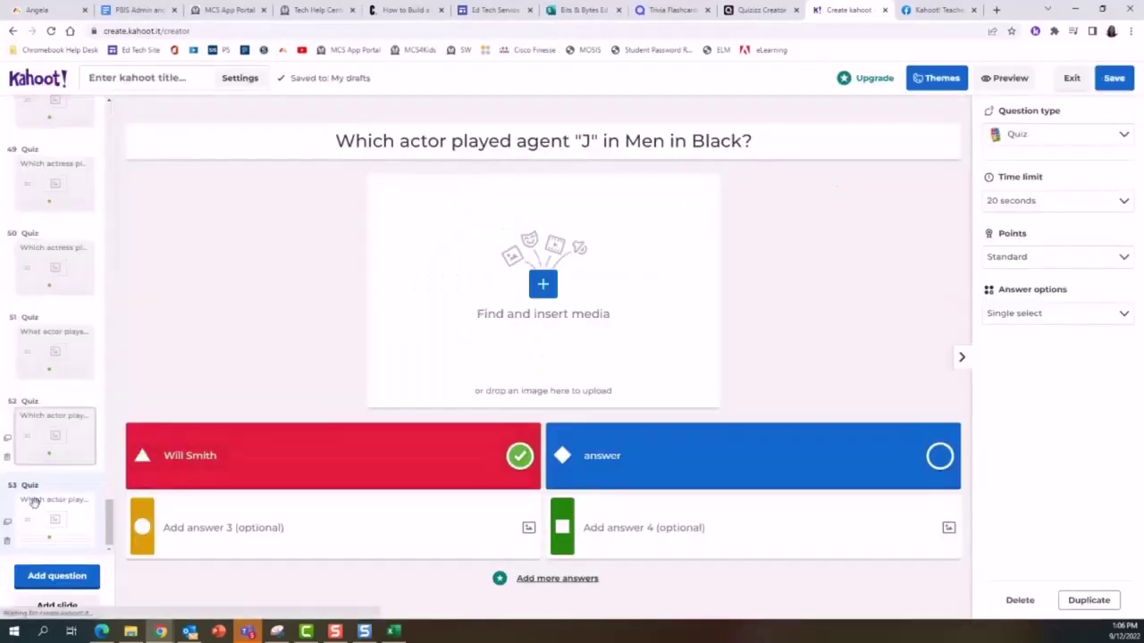
Try to save the kahoot, return to editing, and delete the blank first question.
{"action": "left_click", "coordinate": [1114, 79]}
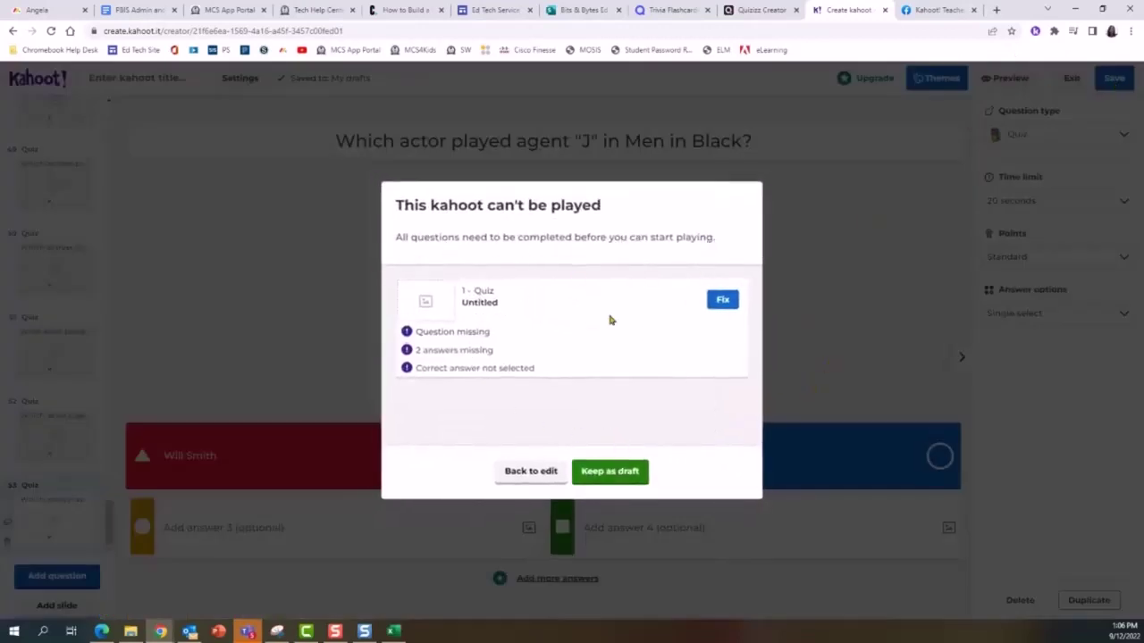
{"action": "left_click", "coordinate": [531, 471]}
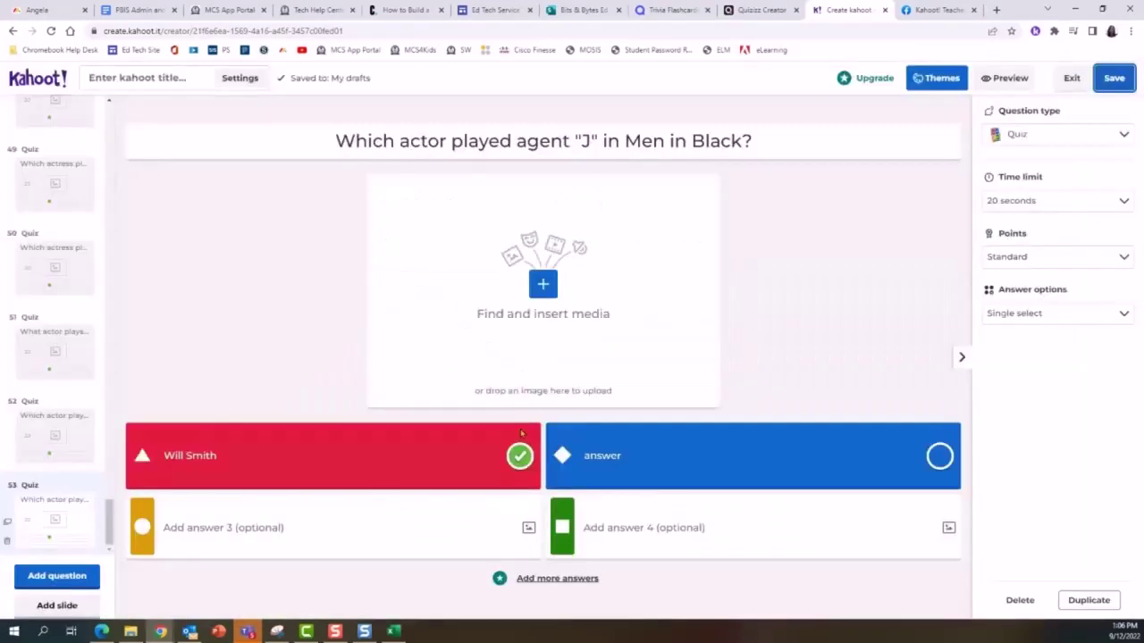
{"action": "scroll", "coordinate": [71, 183], "scroll_direction": "up", "scroll_amount": 6}
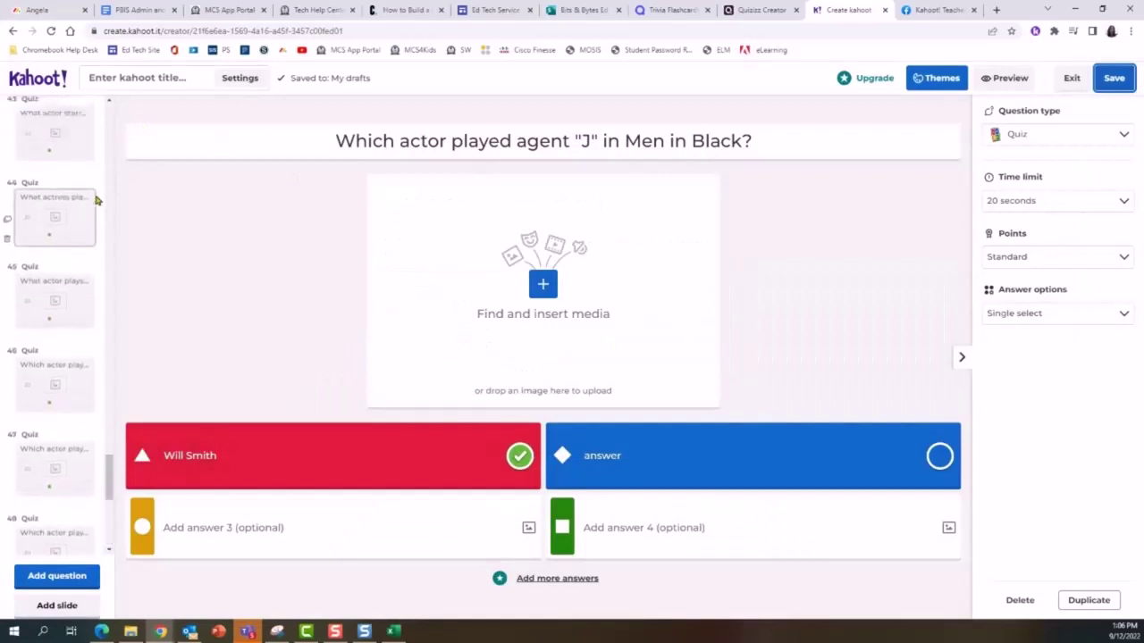
{"action": "left_click_drag", "start_coordinate": [108, 459], "coordinate": [101, 123]}
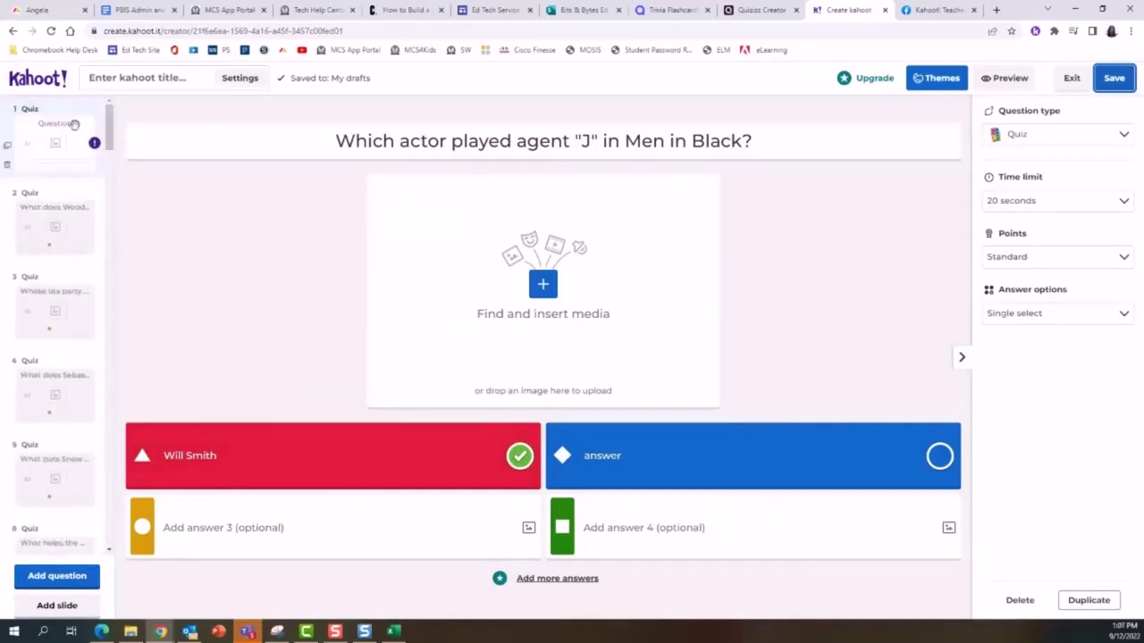
{"action": "left_click", "coordinate": [7, 165]}
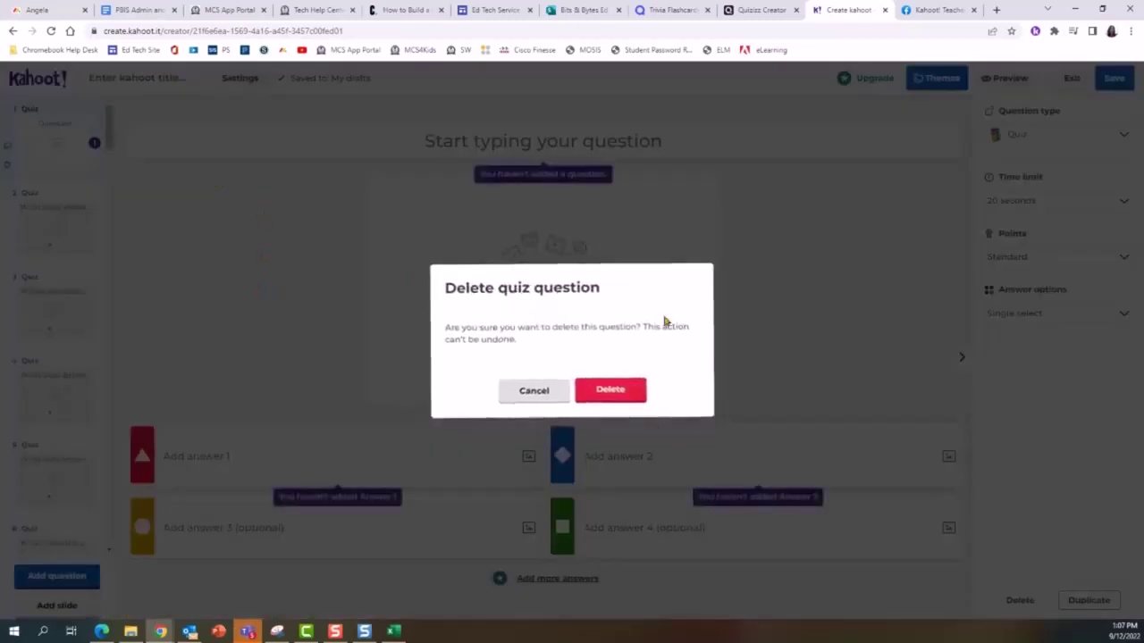
{"action": "left_click", "coordinate": [634, 390]}
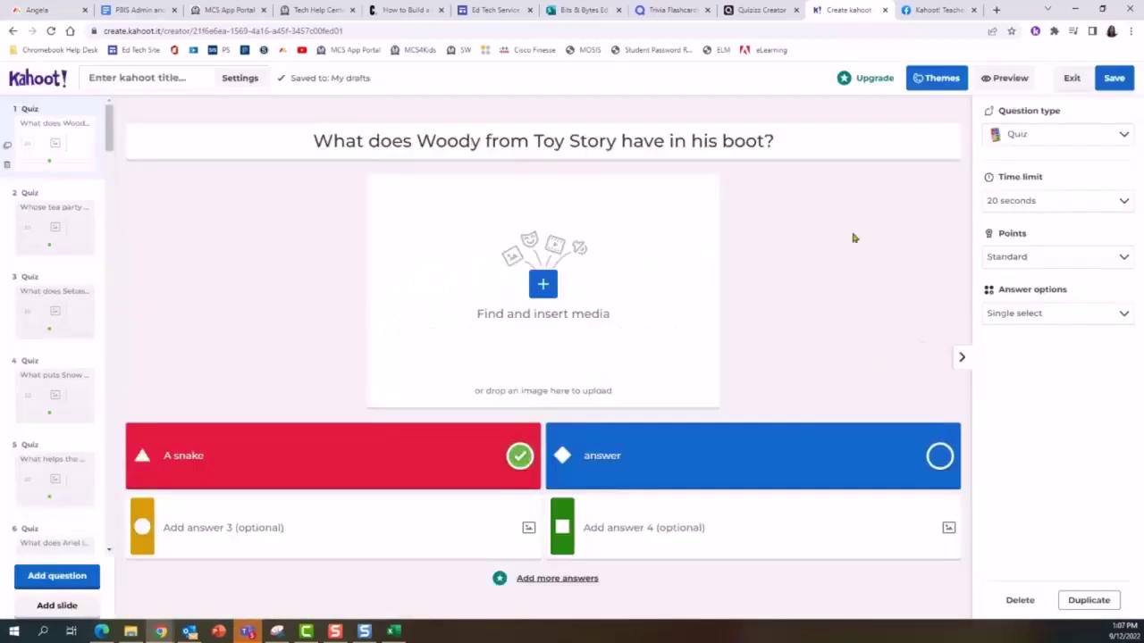
Save the kahoot with the title "Test Import".
{"action": "left_click", "coordinate": [1112, 79]}
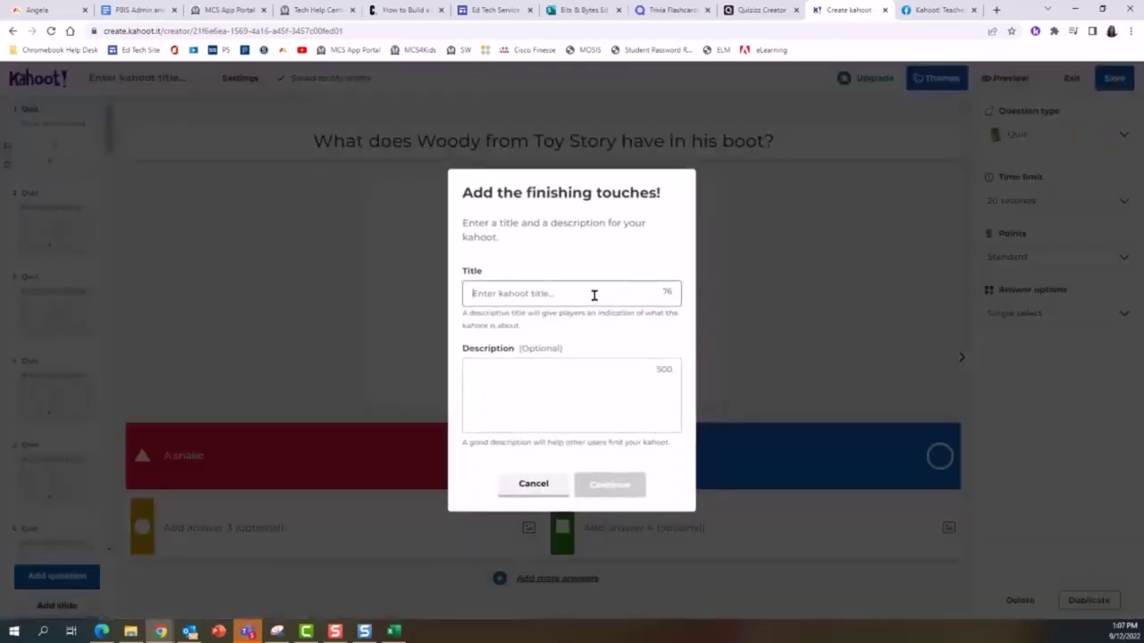
{"action": "left_click", "coordinate": [593, 295]}
{"action": "type", "text": "Test Import"}
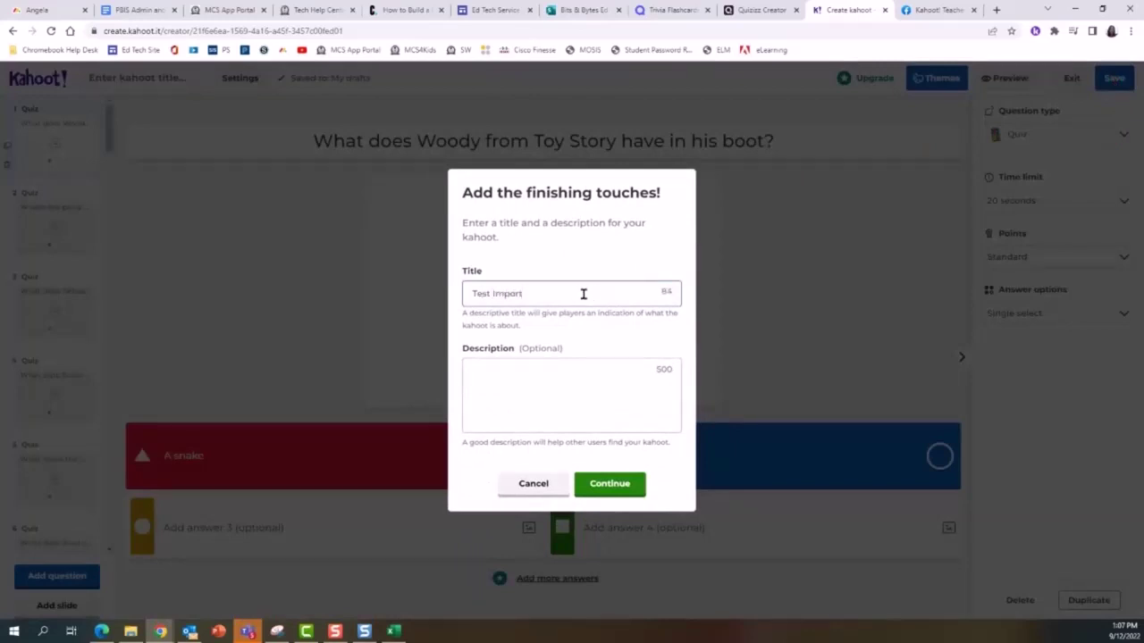
{"action": "left_click", "coordinate": [624, 483]}
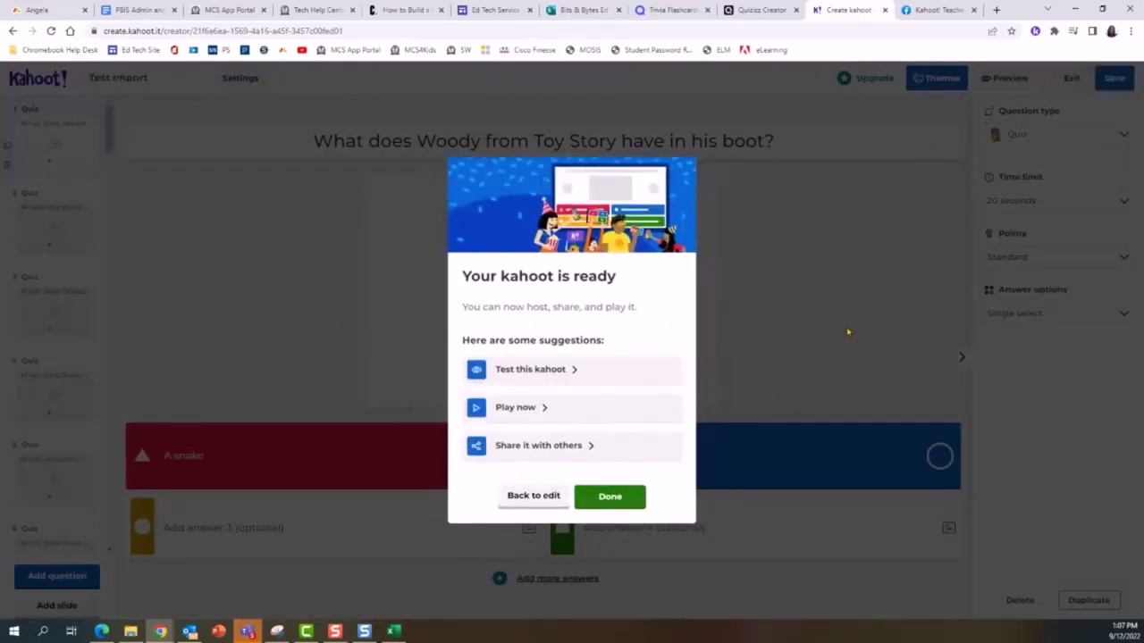
Start Test Import as a live game and enable Randomize order of answers in the game settings.
{"action": "left_click", "coordinate": [524, 412]}
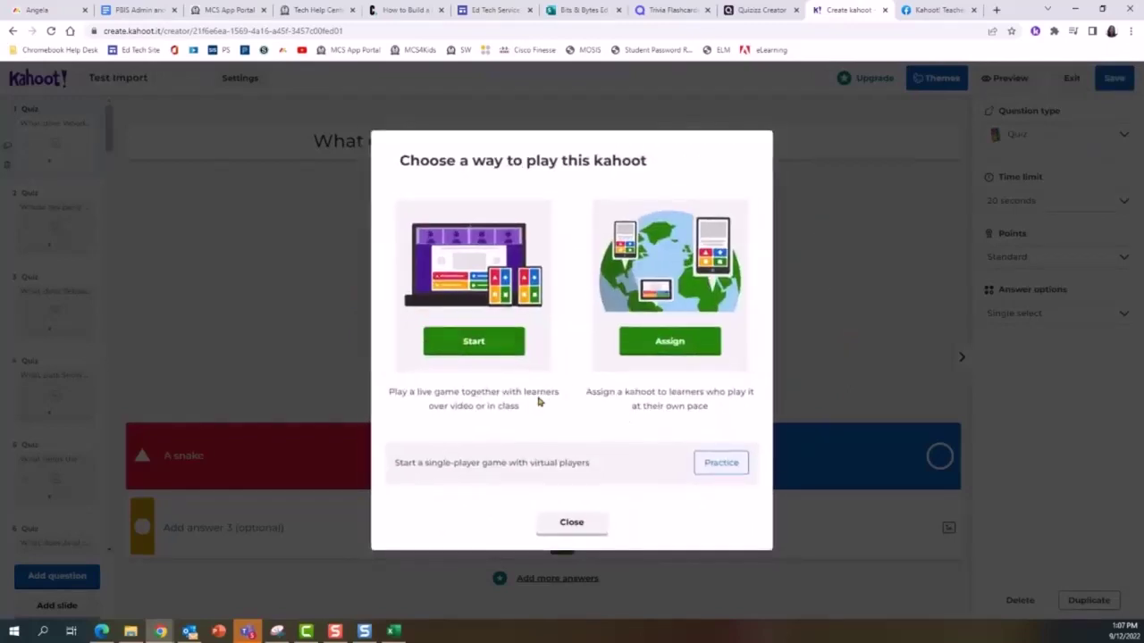
{"action": "left_click", "coordinate": [451, 344]}
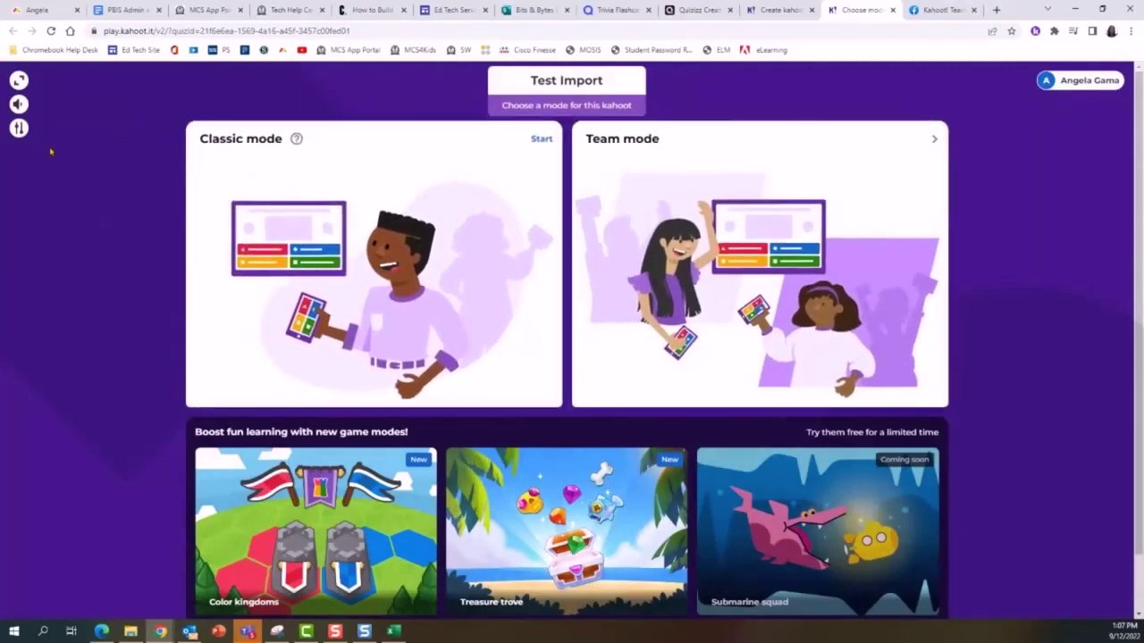
{"action": "left_click", "coordinate": [18, 128]}
{"action": "scroll", "coordinate": [118, 273], "scroll_direction": "down", "scroll_amount": 3}
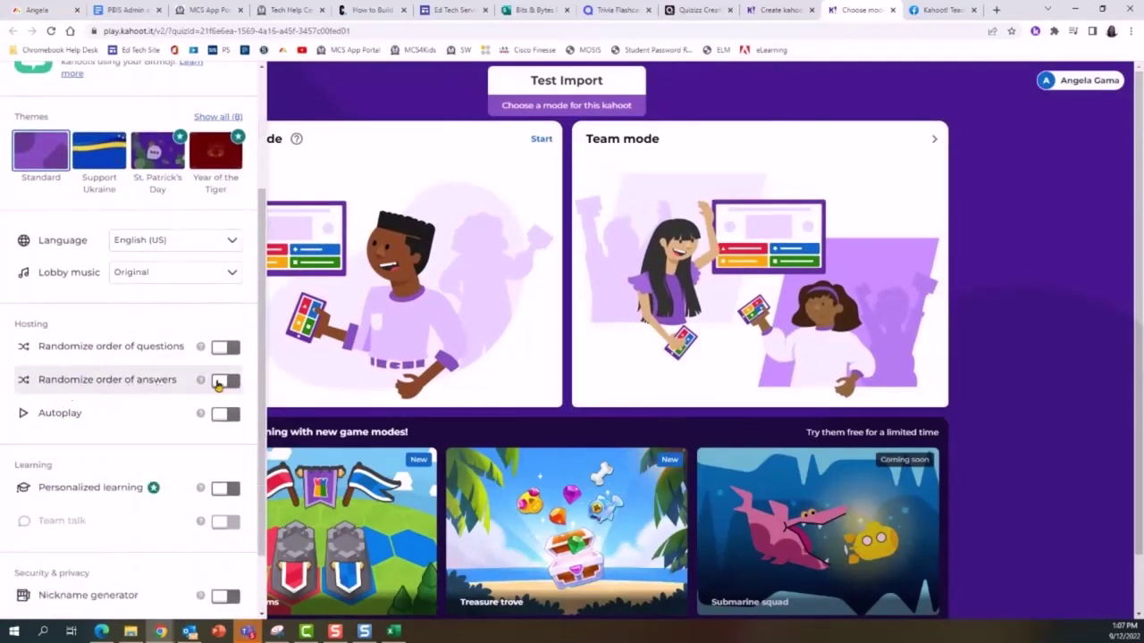
{"action": "left_click", "coordinate": [220, 382]}
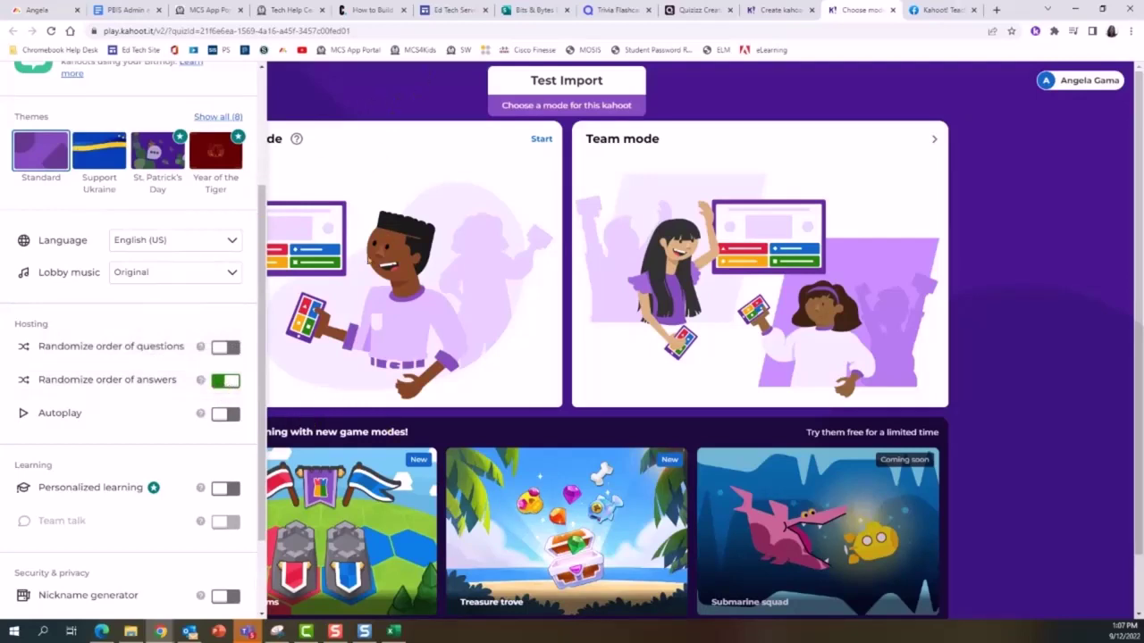
{"action": "left_click", "coordinate": [366, 263]}
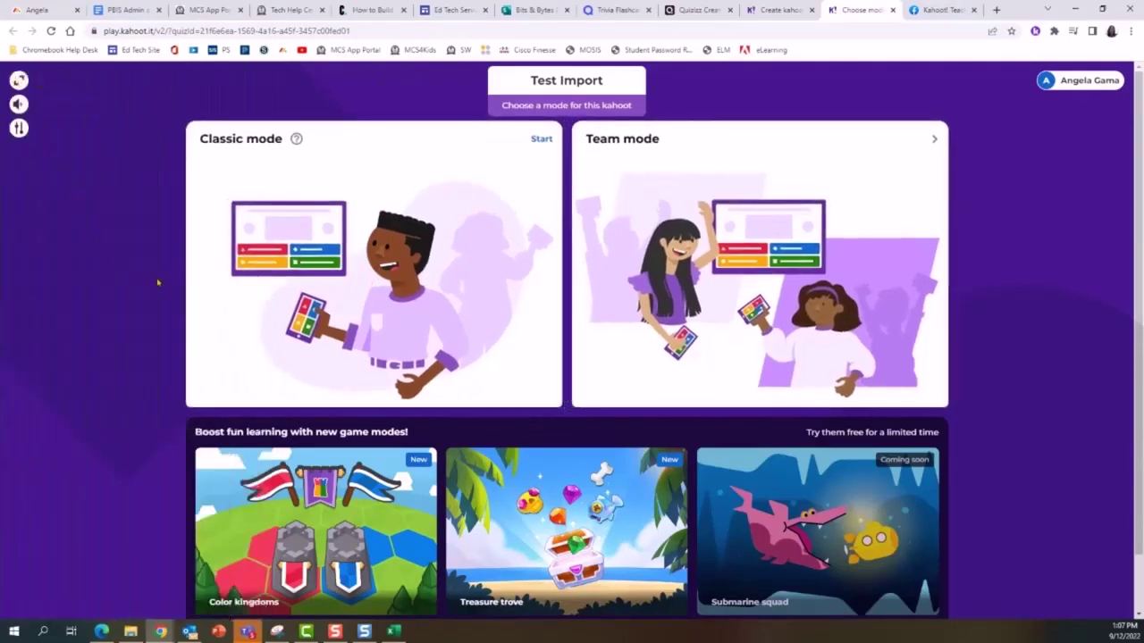
{"action": "scroll", "coordinate": [115, 277], "scroll_direction": "down", "scroll_amount": 1}
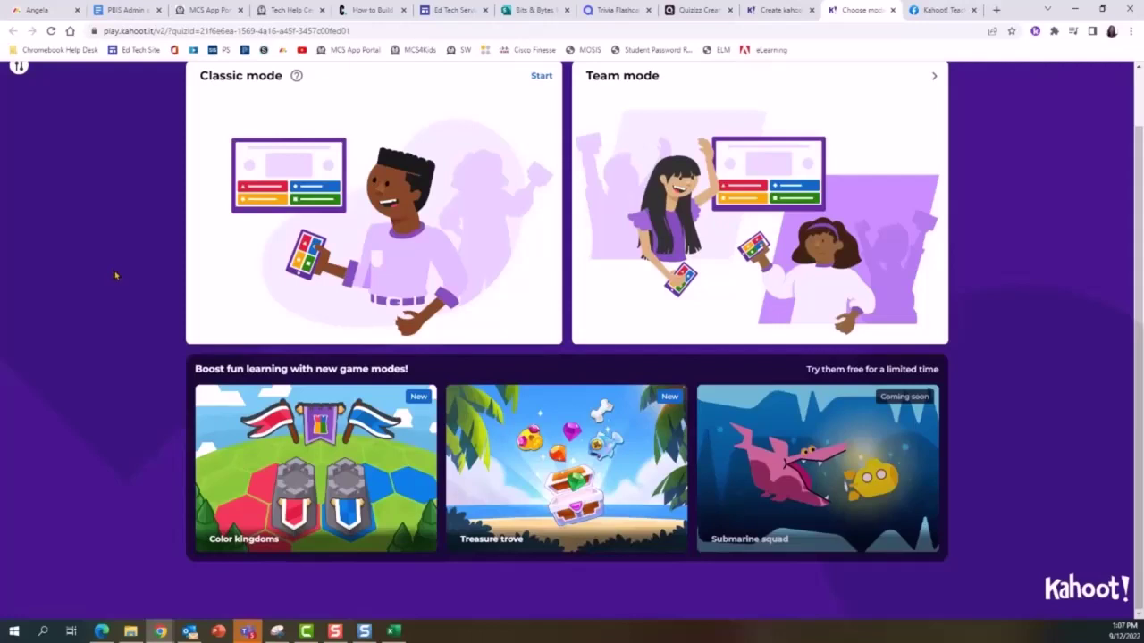
{"action": "scroll", "coordinate": [115, 277], "scroll_direction": "up", "scroll_amount": 1}
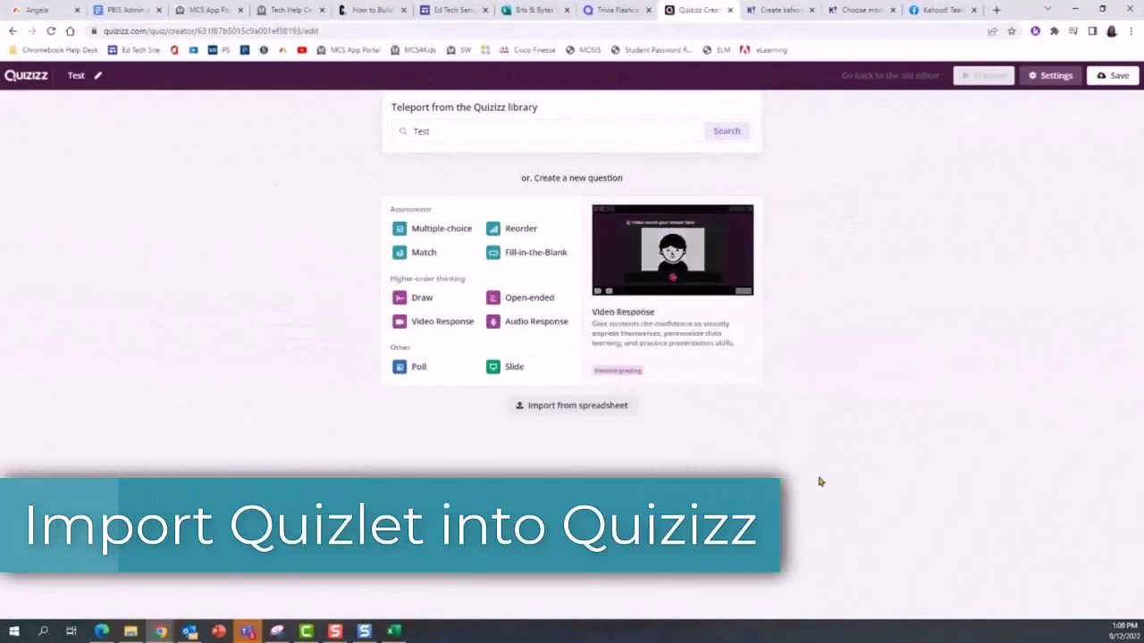
Start a spreadsheet import in the Quizizz quiz and maximize the QuizizzSampleSpreadsheetUpdated (1).xlsx template in Excel.
{"action": "left_click", "coordinate": [572, 406]}
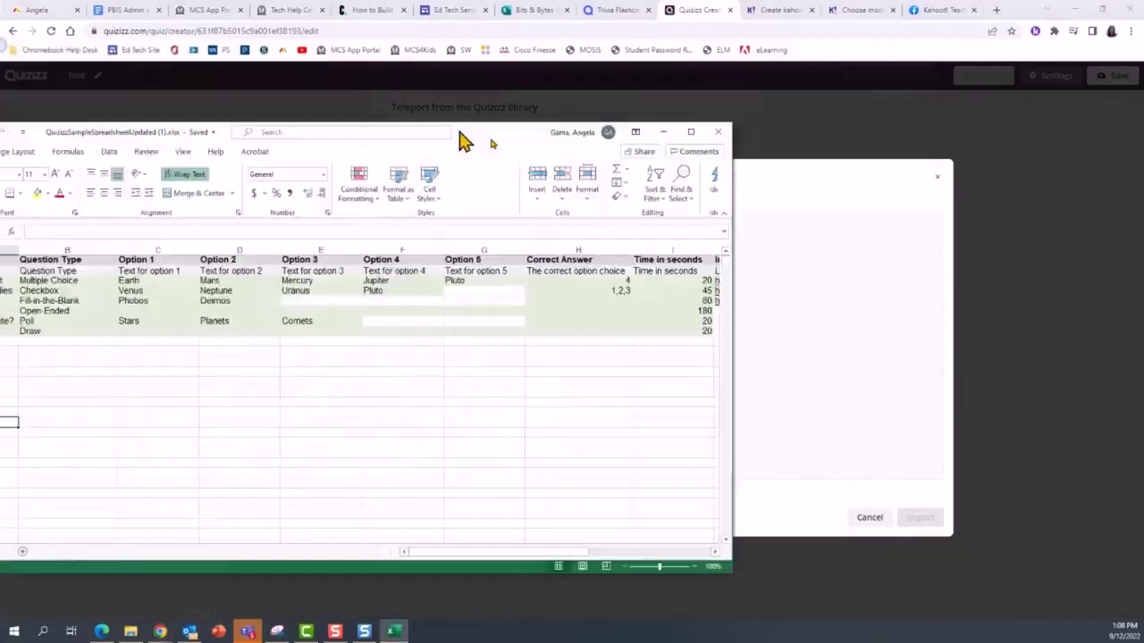
{"action": "left_click_drag", "start_coordinate": [459, 141], "coordinate": [702, 10]}
{"action": "left_click", "coordinate": [104, 283]}
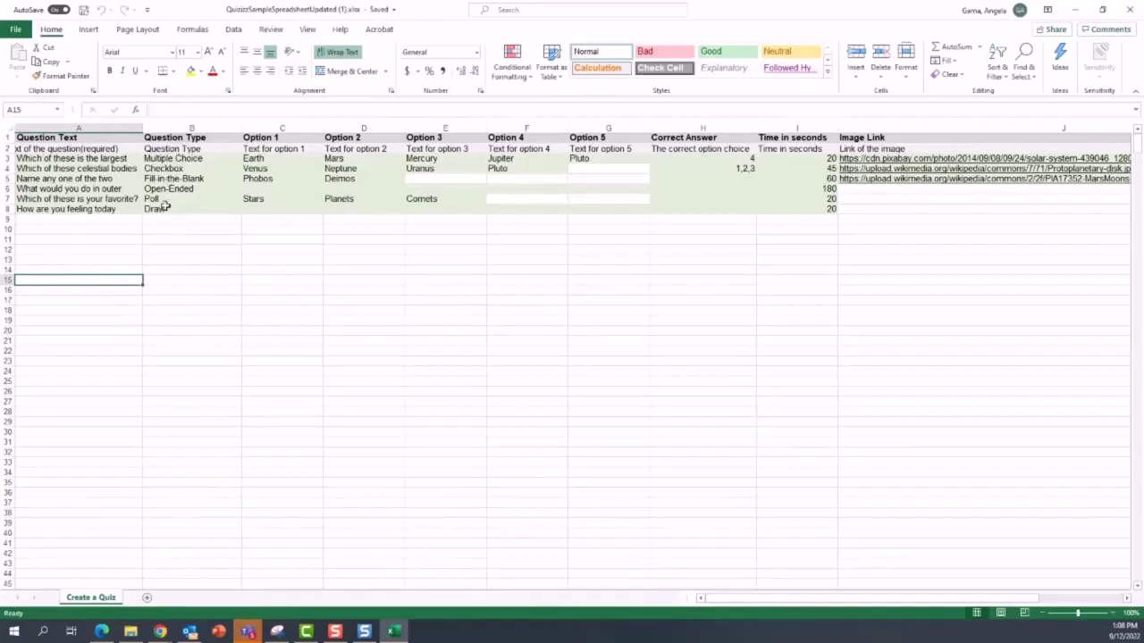
{"action": "left_click", "coordinate": [179, 159]}
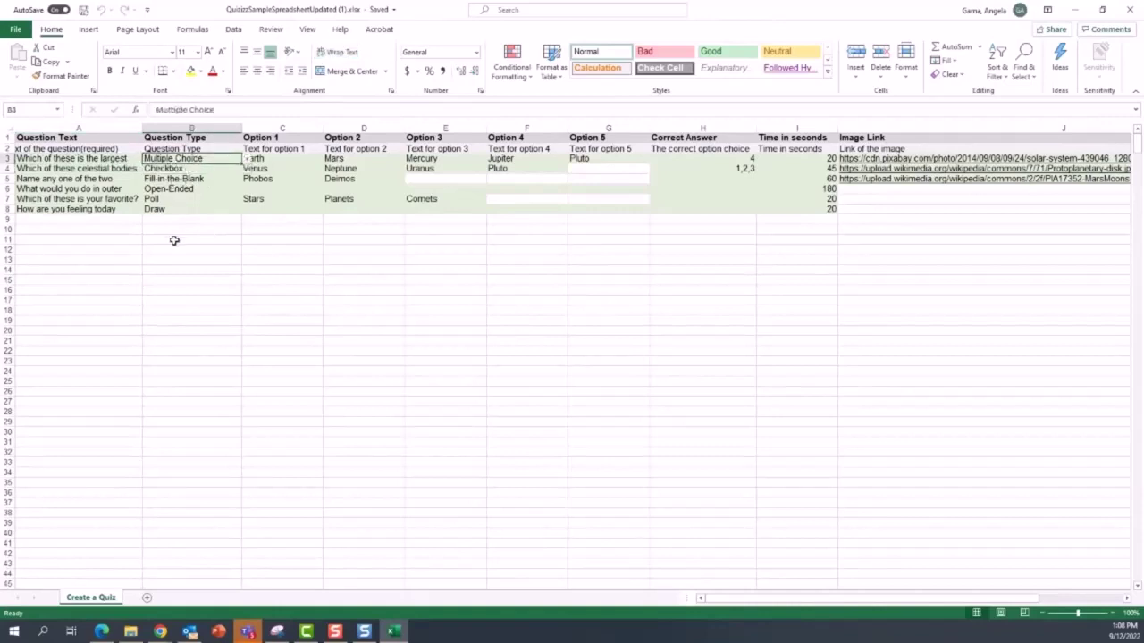
Clear the sample questions in cells A3 to A8 of the Question Text column.
{"action": "left_click_drag", "start_coordinate": [85, 159], "coordinate": [81, 209]}
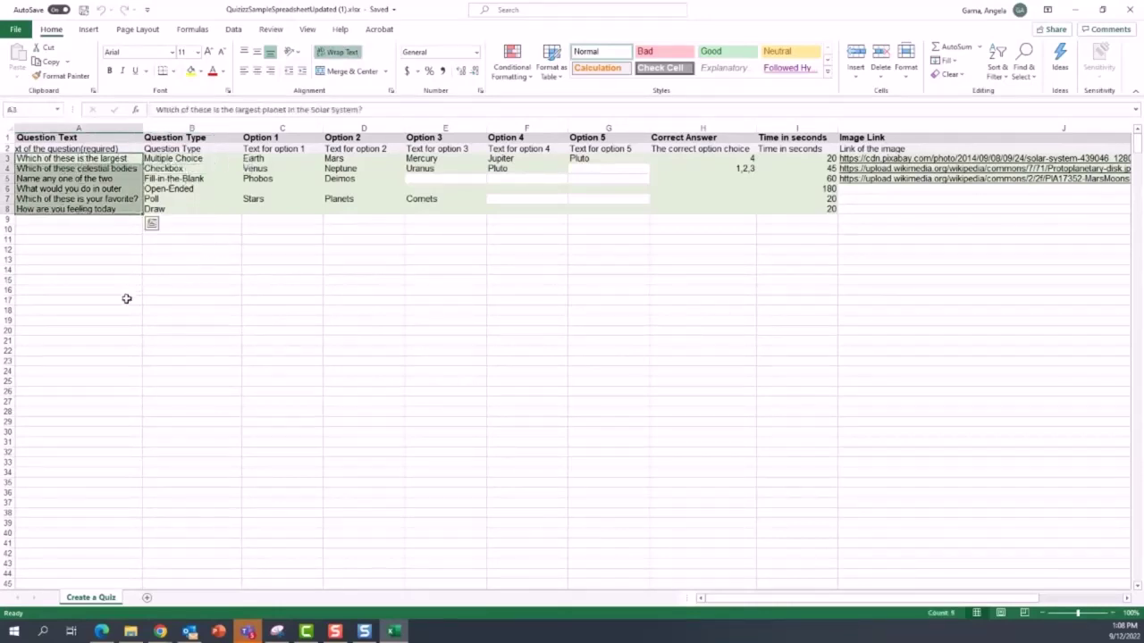
{"action": "key", "text": "Delete"}
{"action": "left_click", "coordinate": [61, 149]}
{"action": "key", "text": "Delete"}
{"action": "left_click", "coordinate": [172, 295]}
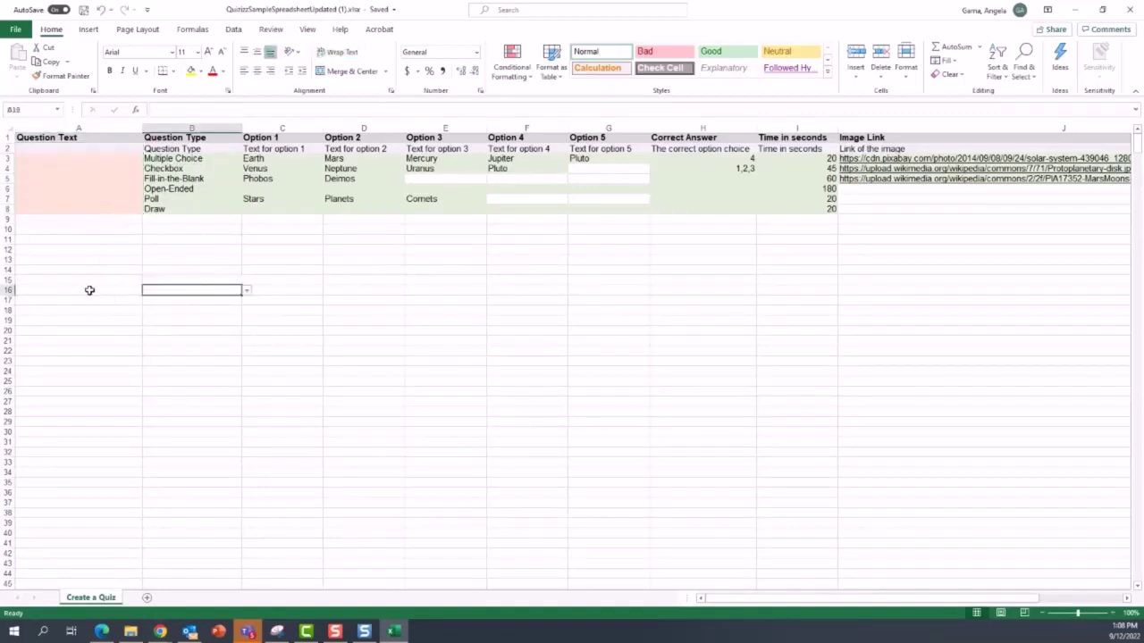
{"action": "key", "text": "ctrl+z"}
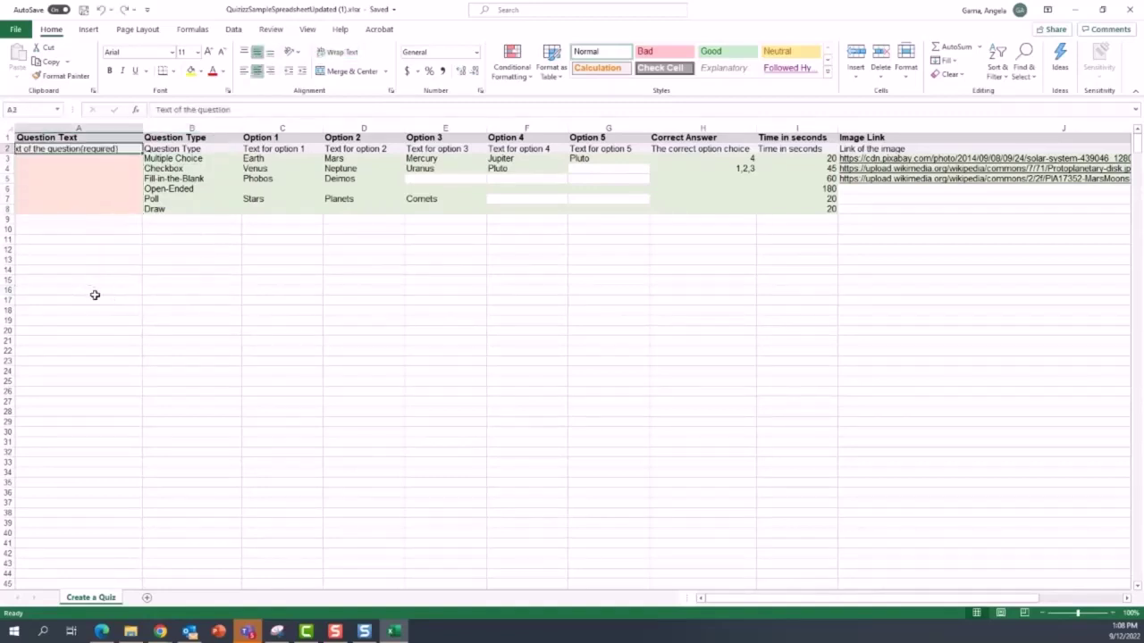
Clear the remaining sample data in rows 3 to 8, from Question Type through Time in seconds, plus the image links.
{"action": "left_click", "coordinate": [313, 335]}
{"action": "left_click_drag", "start_coordinate": [174, 159], "coordinate": [778, 213]}
{"action": "key", "text": "Delete"}
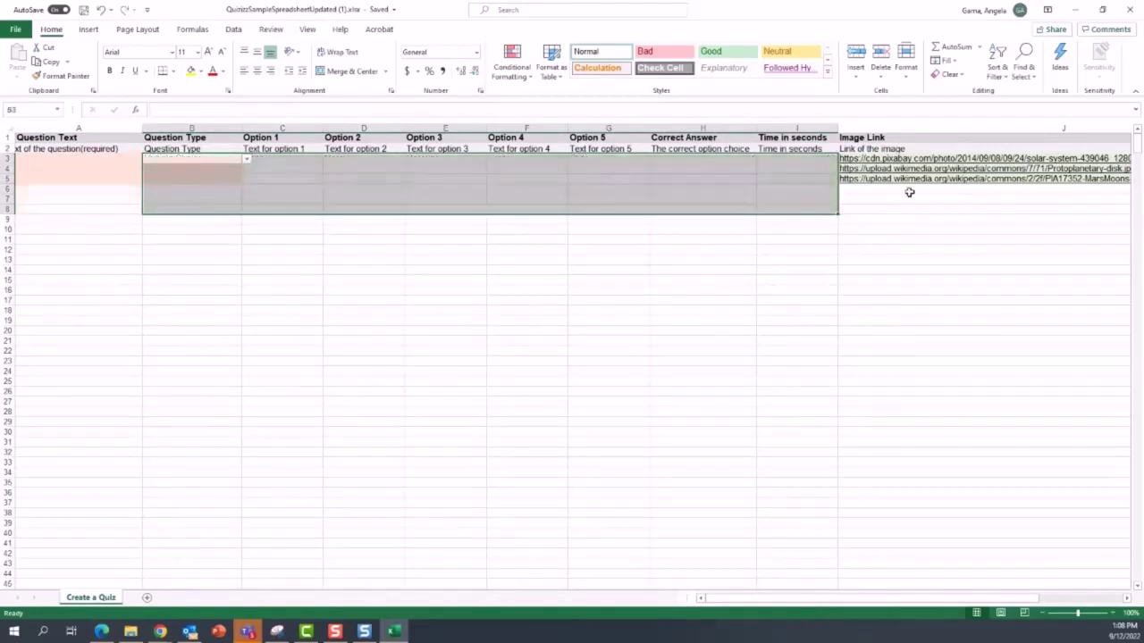
{"action": "left_click_drag", "start_coordinate": [906, 184], "coordinate": [899, 159]}
{"action": "key", "text": "Delete"}
{"action": "left_click", "coordinate": [760, 290]}
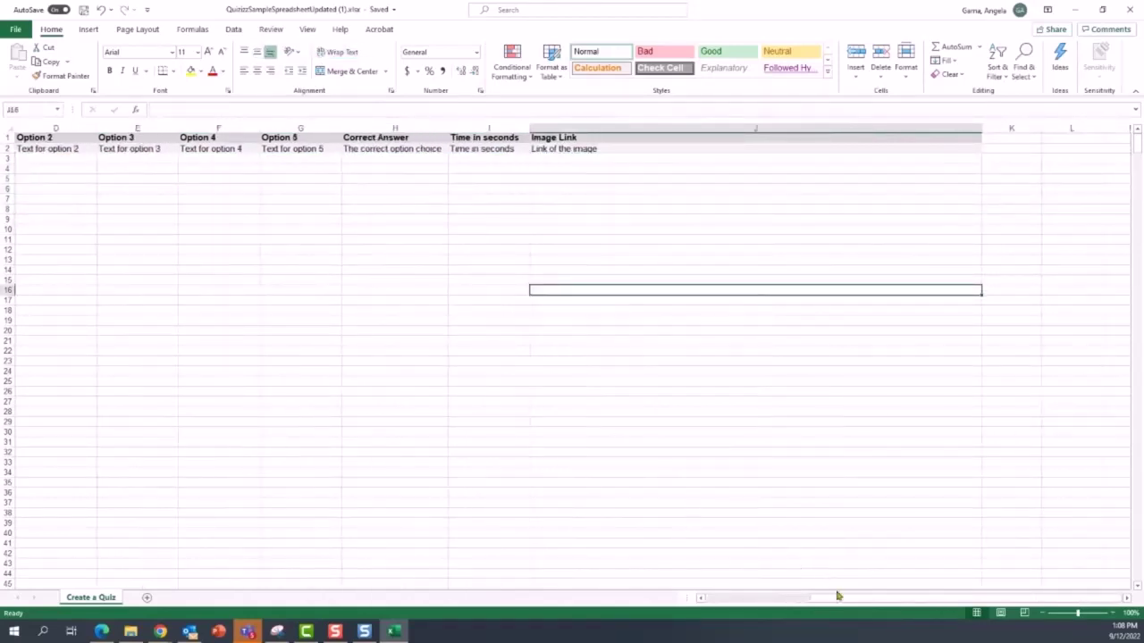
{"action": "scroll", "coordinate": [858, 598], "scroll_direction": "left", "scroll_amount": 3}
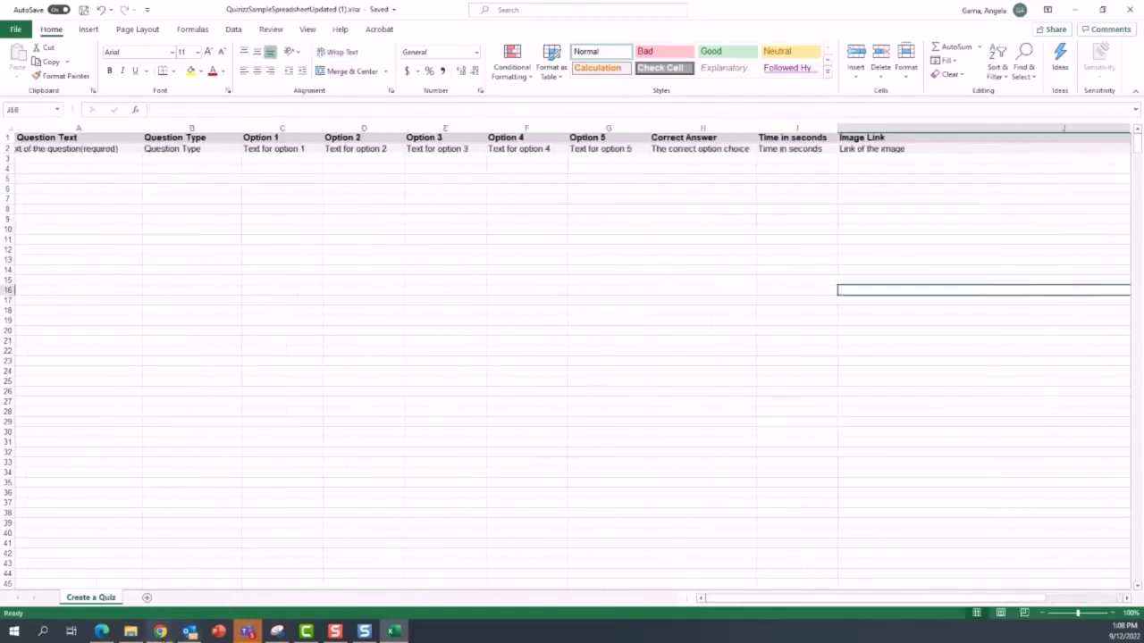
Switch to the Quizlet trivia flashcards export in Chrome and copy the exported text.
{"action": "left_click", "coordinate": [160, 631]}
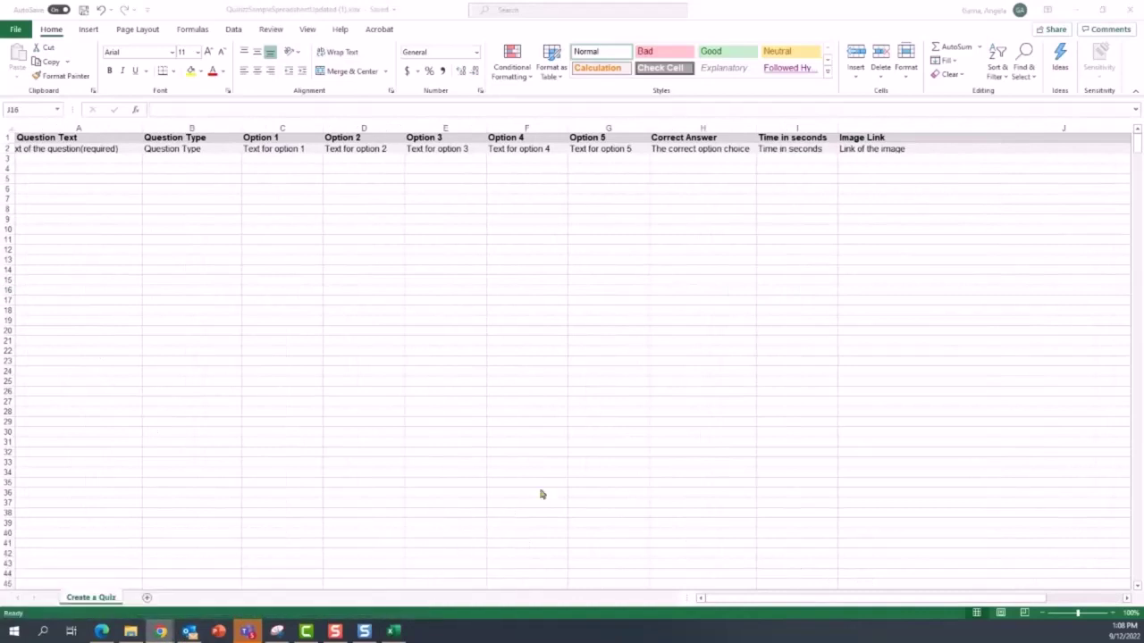
{"action": "left_click", "coordinate": [1075, 9]}
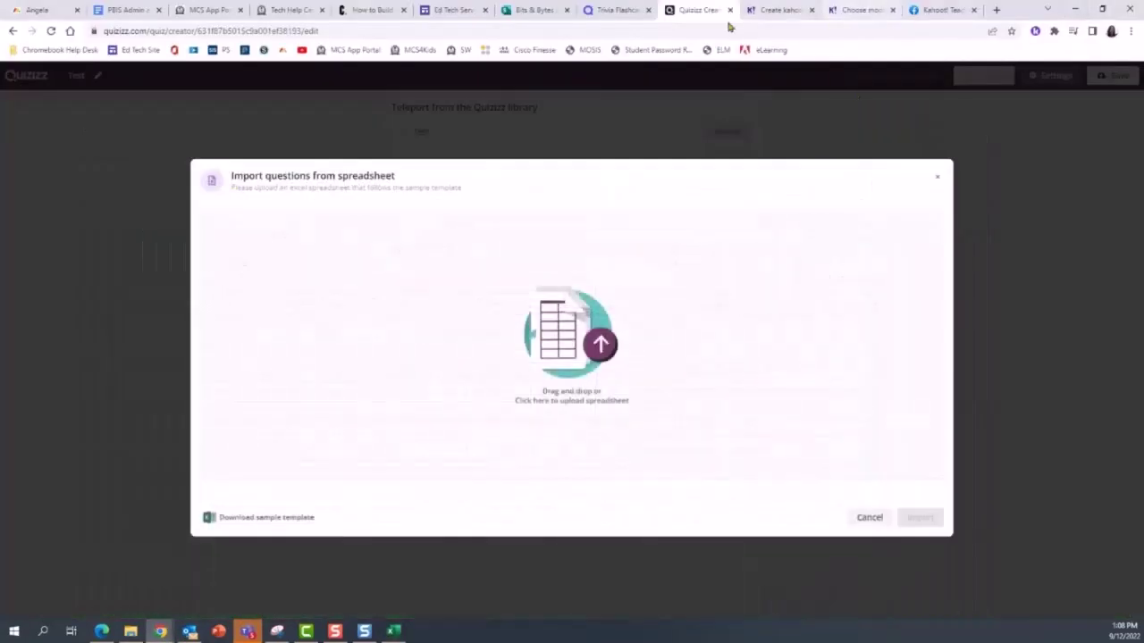
{"action": "left_click", "coordinate": [618, 10]}
{"action": "left_click", "coordinate": [698, 374]}
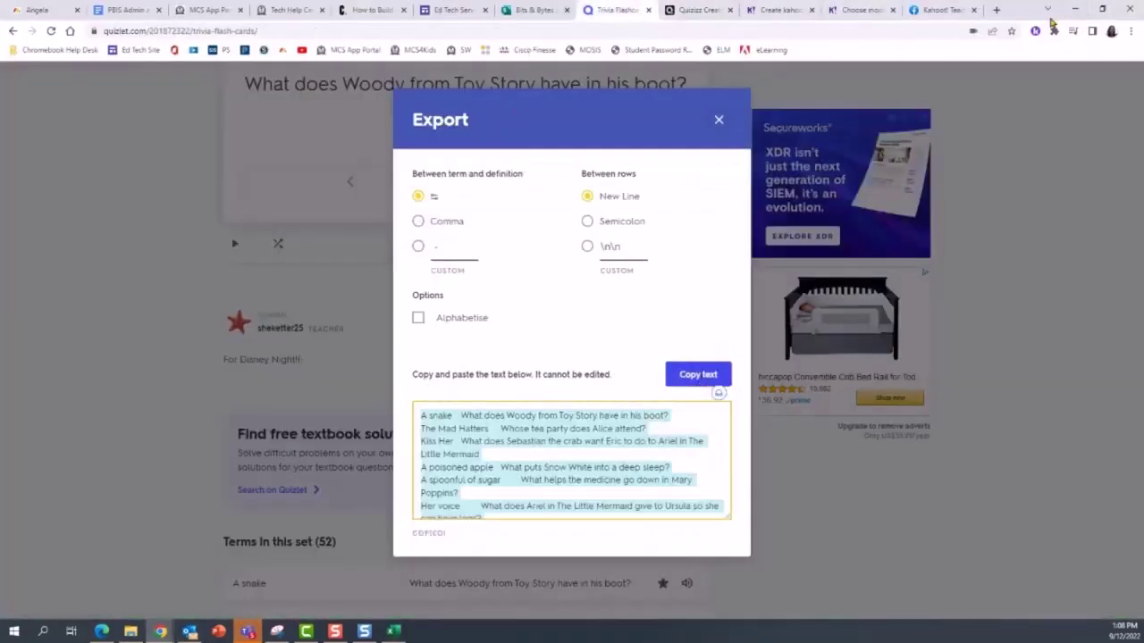
Switch to the Quizizz template in Excel and paste the copied Quizlet export as plain text starting at cell A3.
{"action": "left_click", "coordinate": [393, 631]}
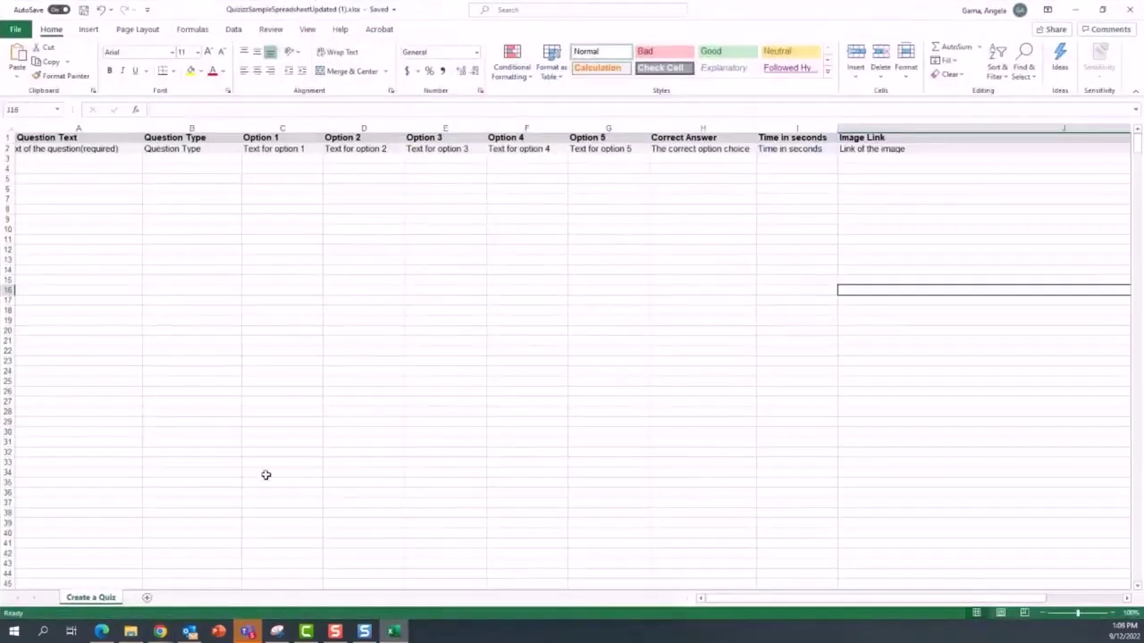
{"action": "right_click", "coordinate": [56, 156]}
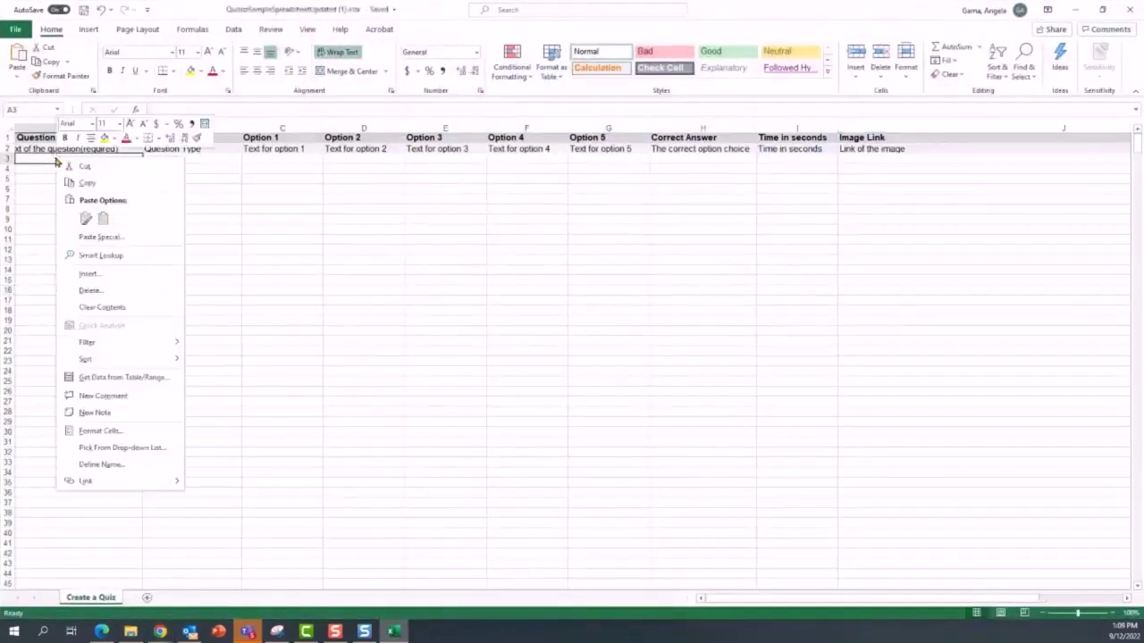
{"action": "left_click", "coordinate": [103, 238]}
{"action": "left_click", "coordinate": [95, 176]}
{"action": "left_click_drag", "start_coordinate": [99, 112], "coordinate": [252, 100]}
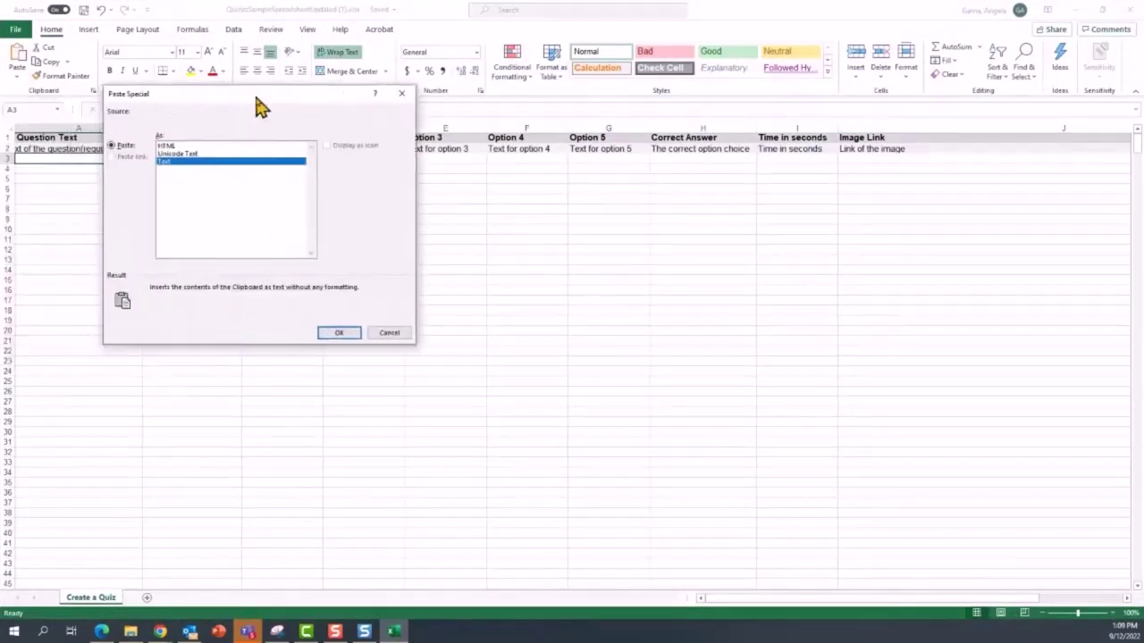
{"action": "left_click", "coordinate": [354, 335]}
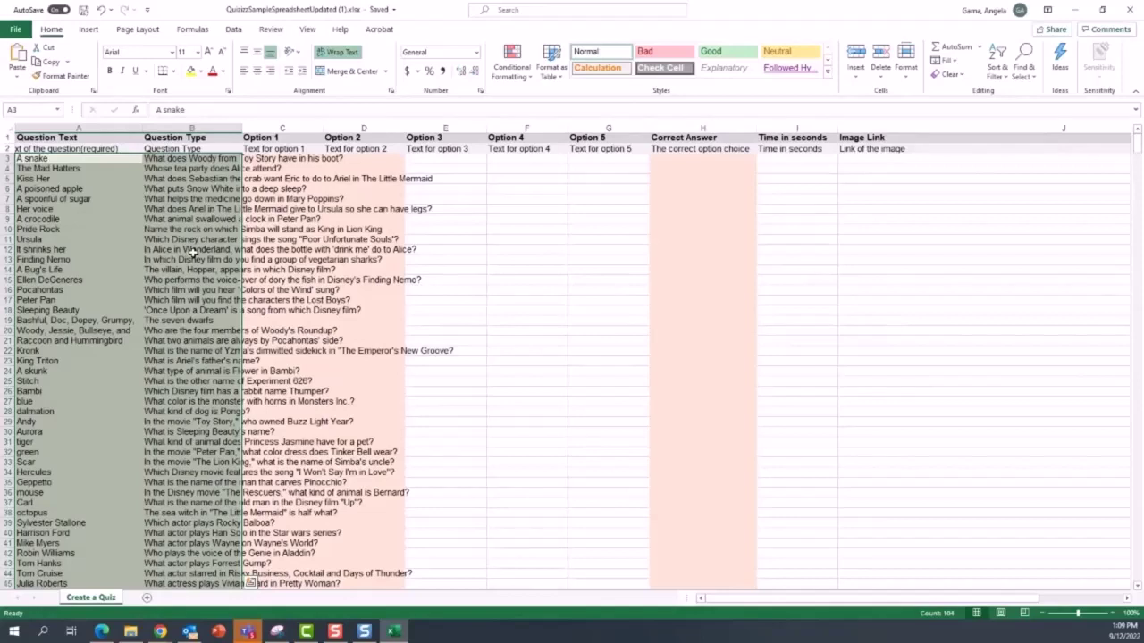
Move the answers in cells A3 to A54 into the Option 1 column, starting at cell C3.
{"action": "left_click", "coordinate": [91, 211]}
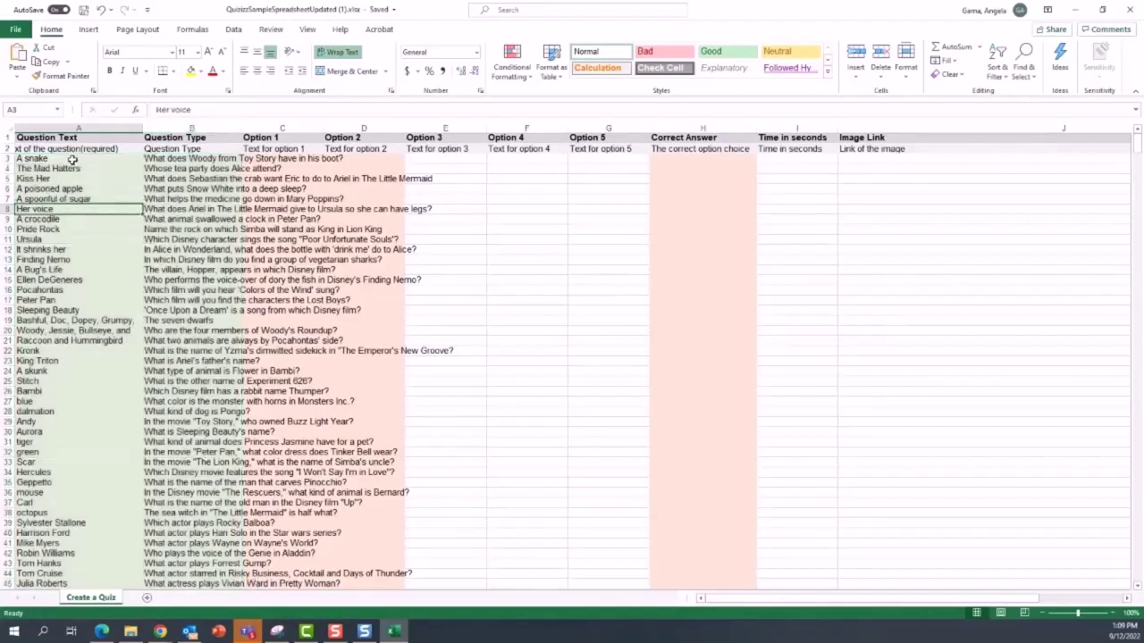
{"action": "left_click_drag", "start_coordinate": [73, 159], "coordinate": [51, 566]}
{"action": "right_click", "coordinate": [54, 534]}
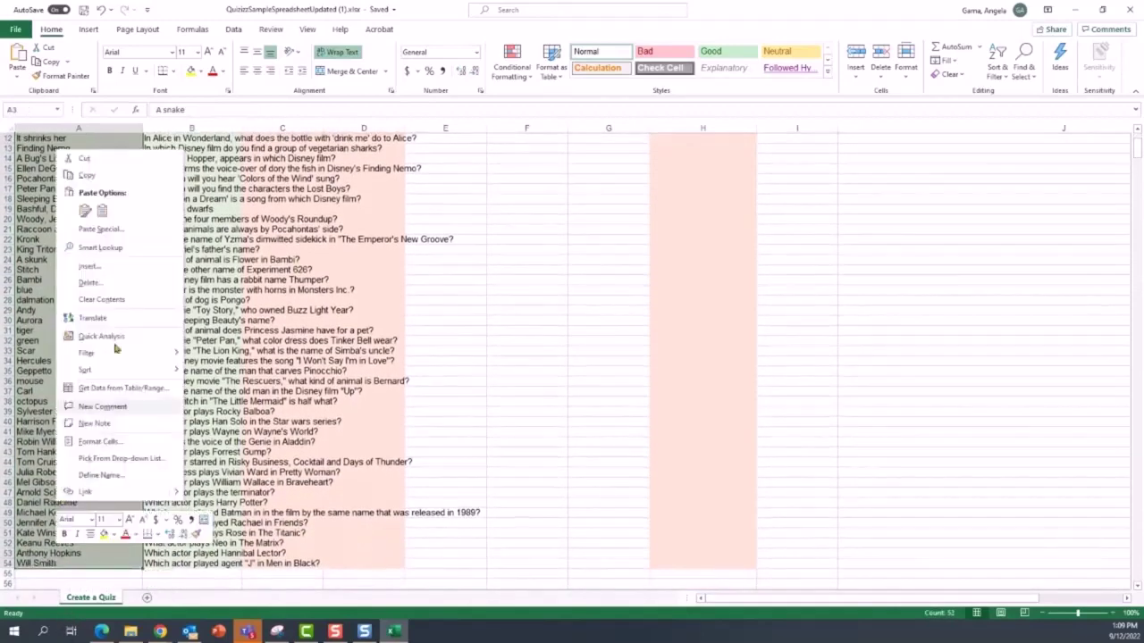
{"action": "left_click", "coordinate": [84, 158]}
{"action": "scroll", "coordinate": [165, 212], "scroll_direction": "up", "scroll_amount": 2}
{"action": "scroll", "coordinate": [165, 212], "scroll_direction": "up", "scroll_amount": 2}
{"action": "left_click", "coordinate": [268, 159]}
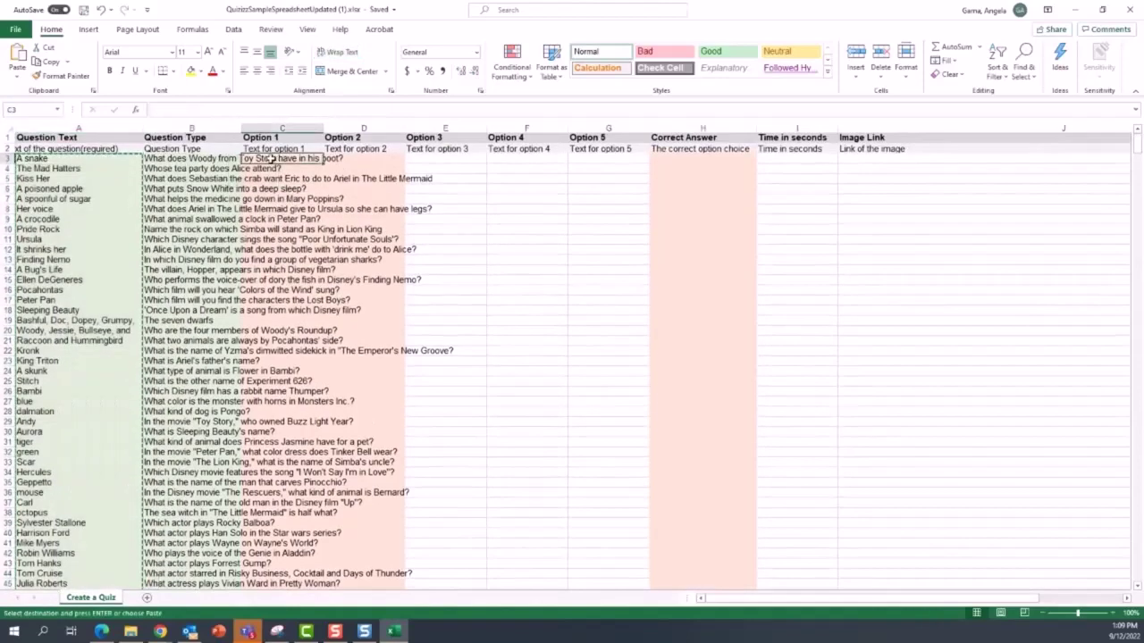
{"action": "right_click", "coordinate": [268, 158]}
{"action": "left_click", "coordinate": [291, 200]}
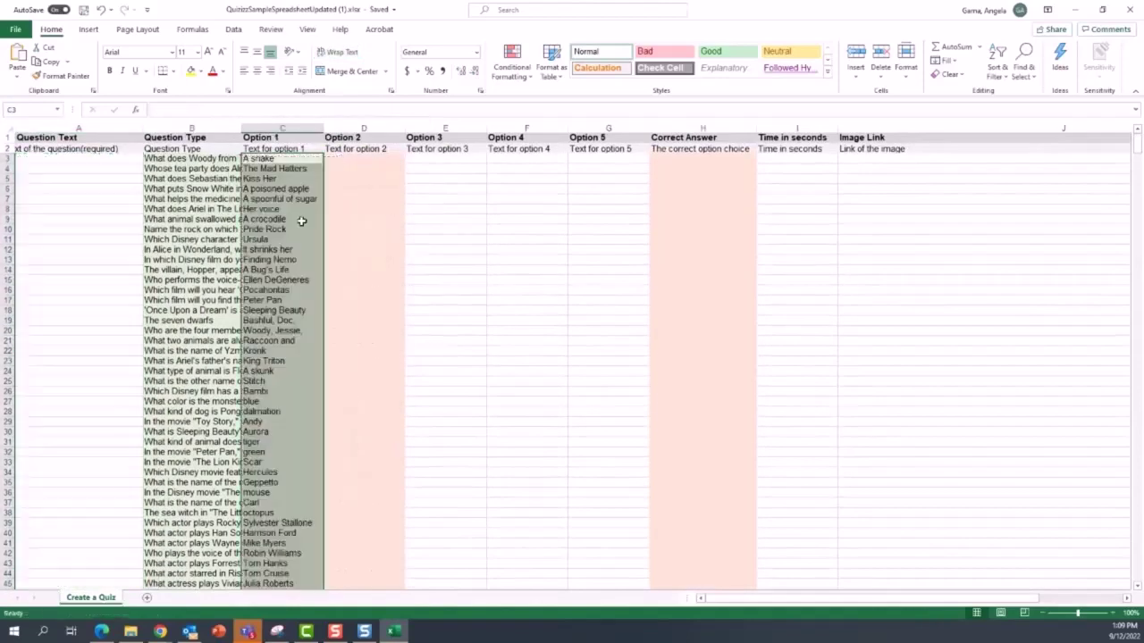
Cut the questions in cells B3 to B54 of the Question Type column.
{"action": "left_click_drag", "start_coordinate": [174, 159], "coordinate": [187, 566]}
{"action": "right_click", "coordinate": [188, 565]}
{"action": "left_click", "coordinate": [218, 169]}
{"action": "scroll", "coordinate": [71, 263], "scroll_direction": "up", "scroll_amount": 4}
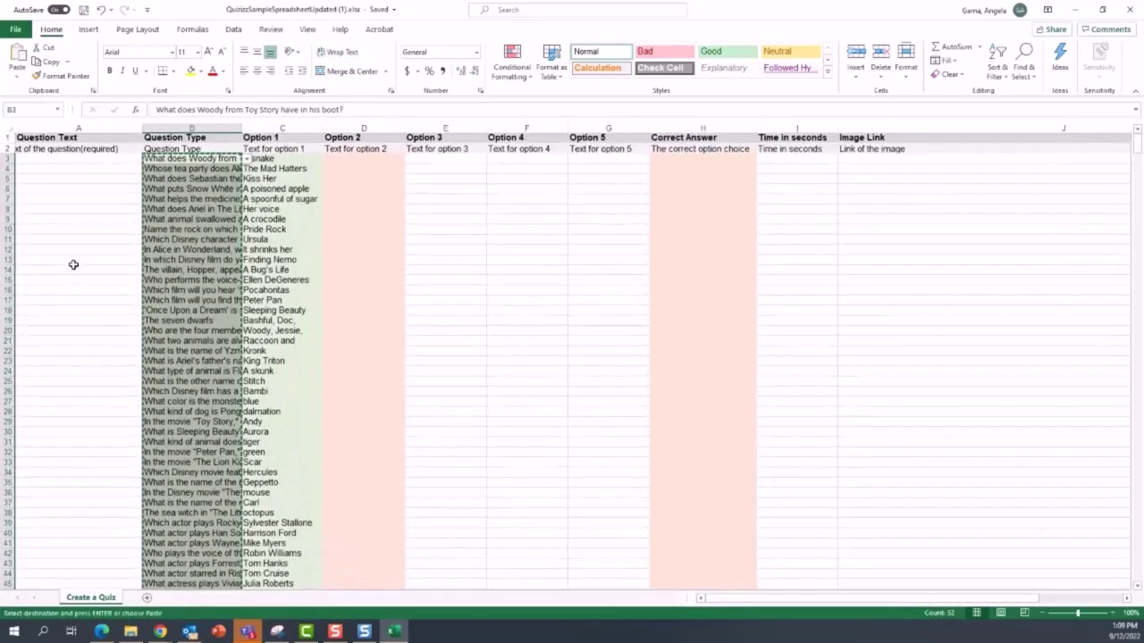
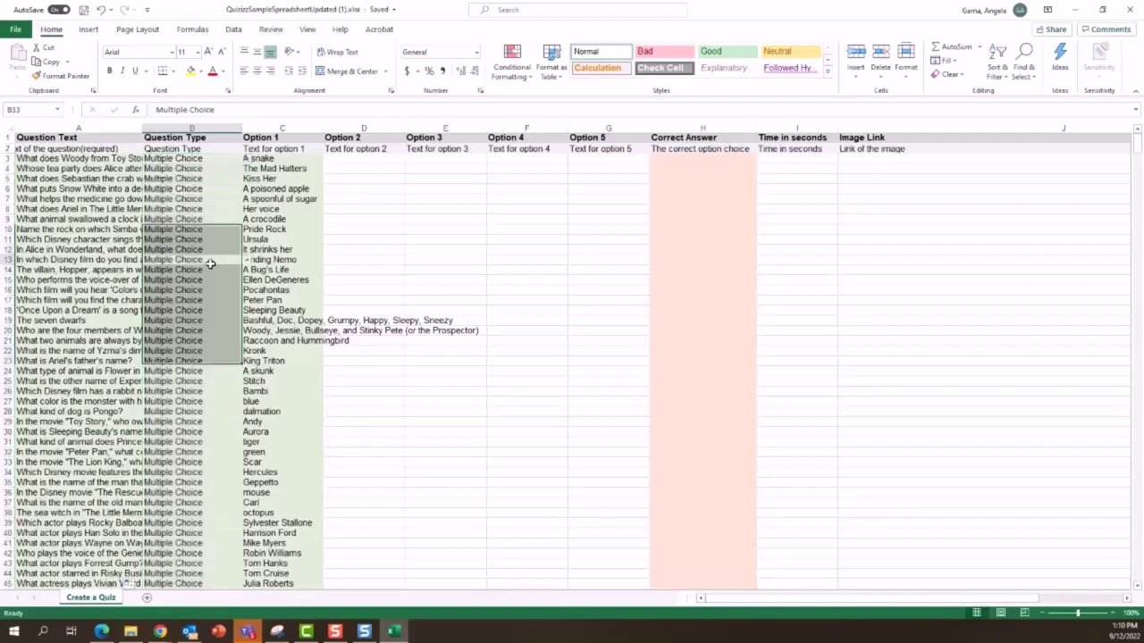
Enter "Answer" in cell D3 and fill it down the Option 2 column for all question rows.
{"action": "scroll", "coordinate": [198, 286], "scroll_direction": "down", "scroll_amount": 4}
{"action": "scroll", "coordinate": [198, 292], "scroll_direction": "up", "scroll_amount": 5}
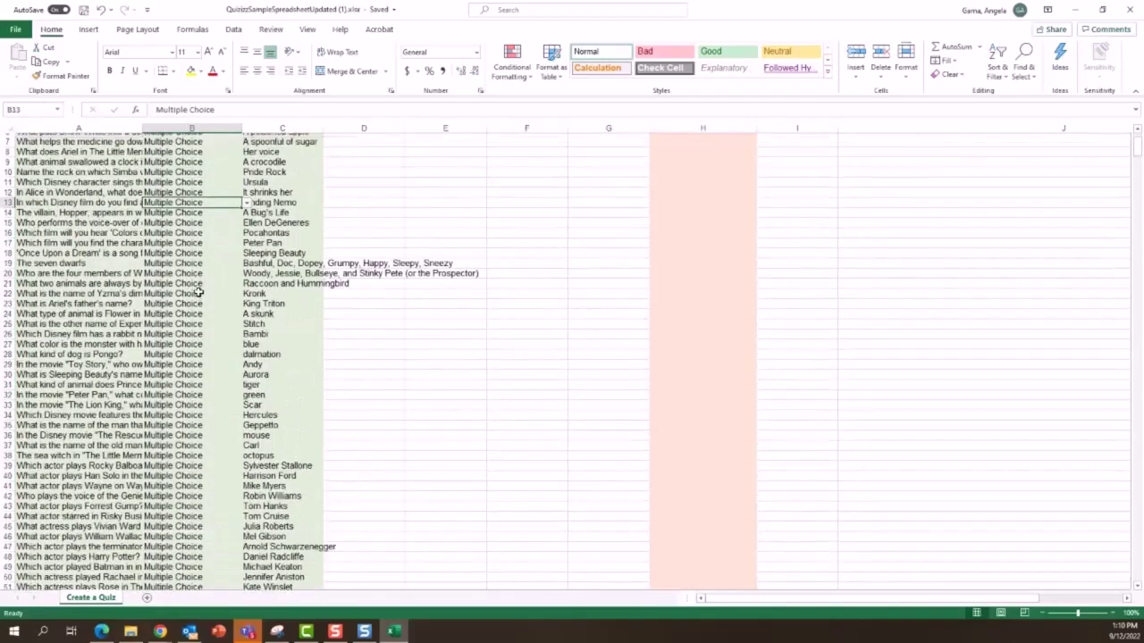
{"action": "left_click", "coordinate": [351, 160]}
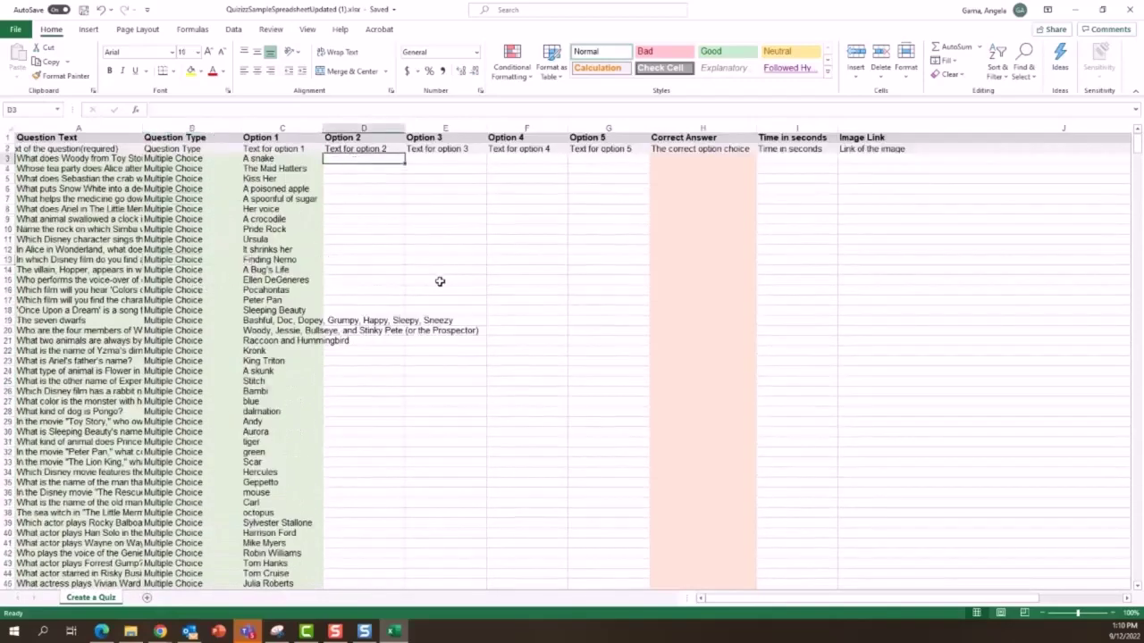
{"action": "type", "text": "Answer"}
{"action": "key", "text": "Return"}
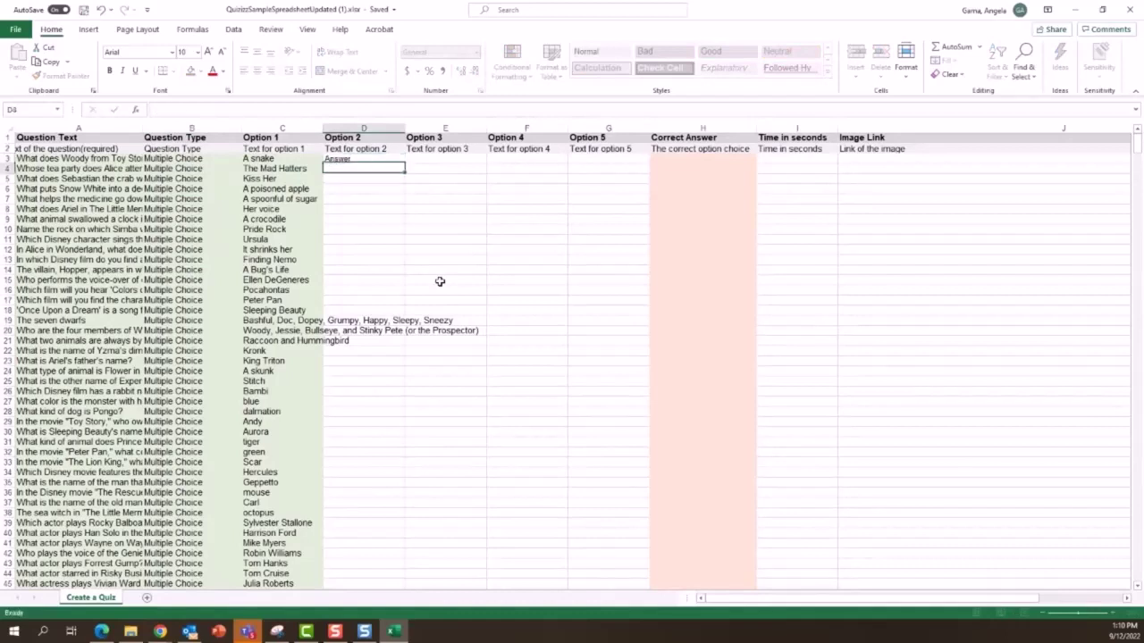
{"action": "left_click", "coordinate": [391, 158]}
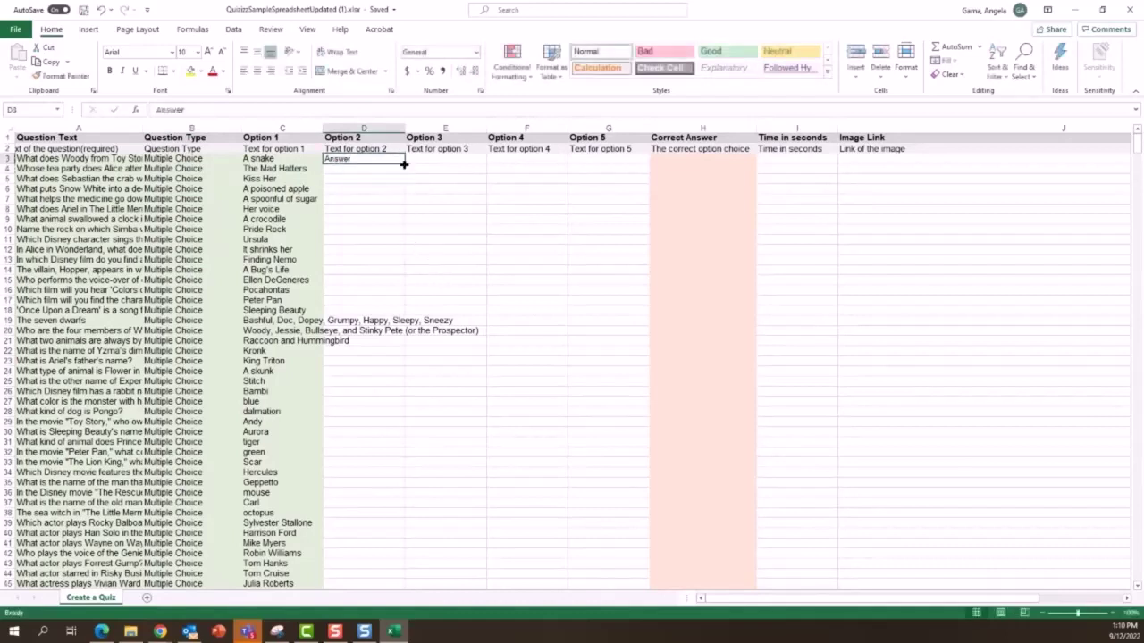
{"action": "double_click", "coordinate": [404, 164]}
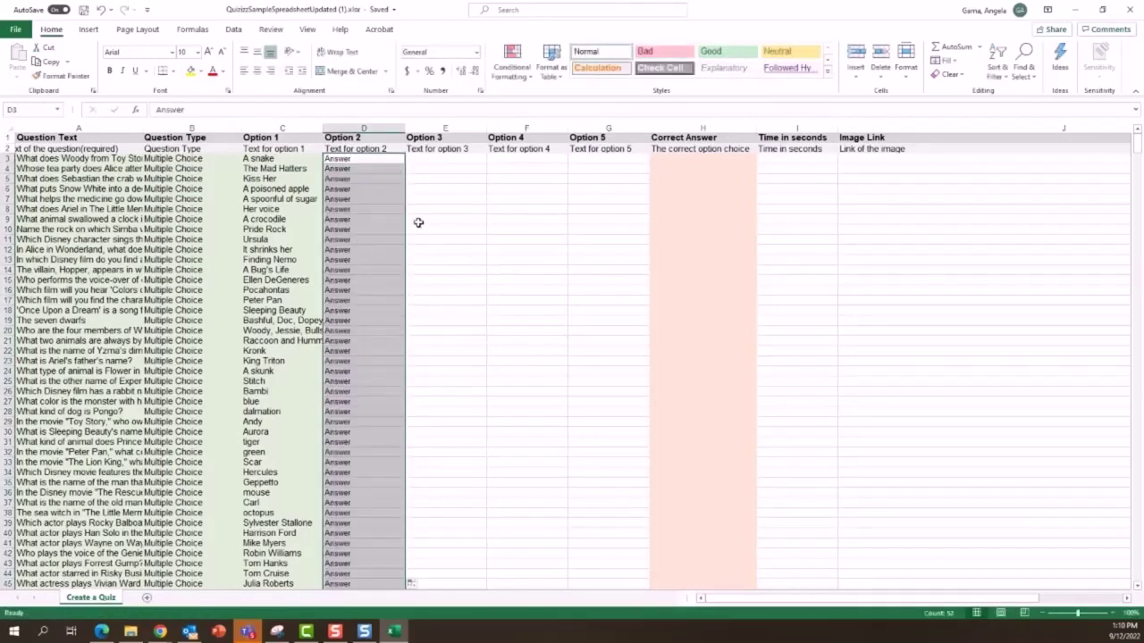
Enter 1 in cell H3 and fill it down the Correct Answer column for all question rows.
{"action": "left_click", "coordinate": [702, 159]}
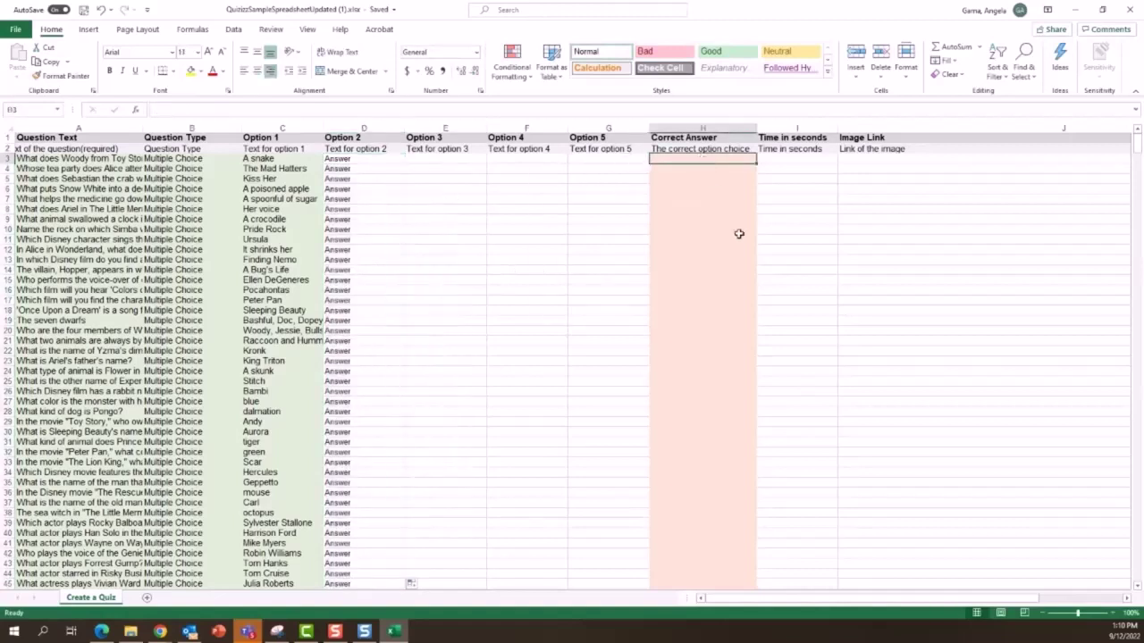
{"action": "type", "text": "1"}
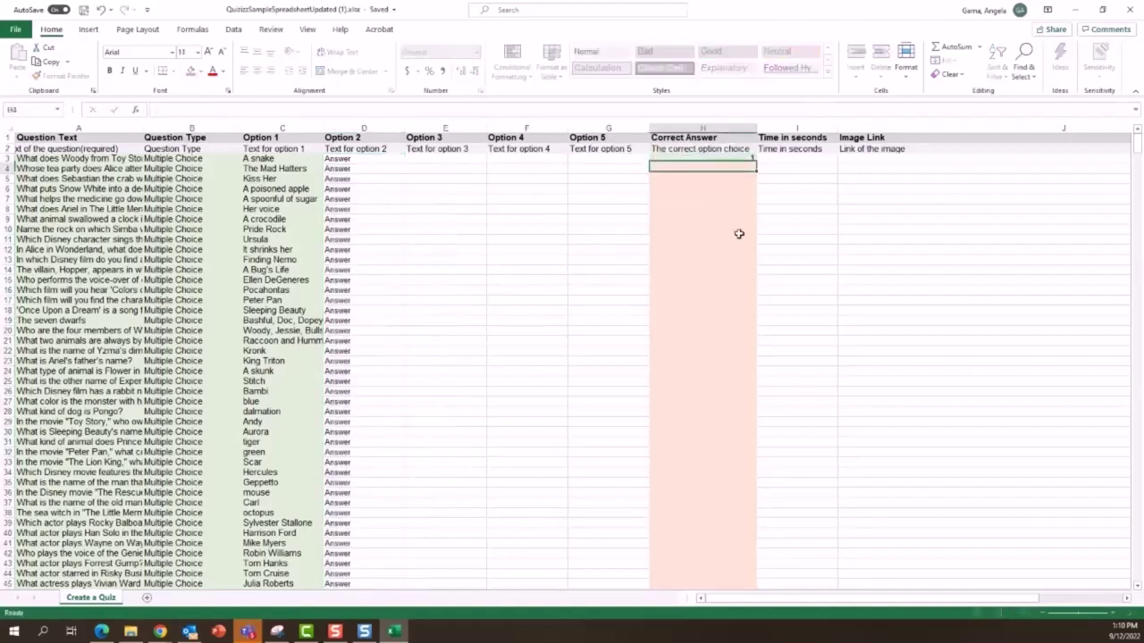
{"action": "key", "text": "Return"}
{"action": "left_click", "coordinate": [722, 158]}
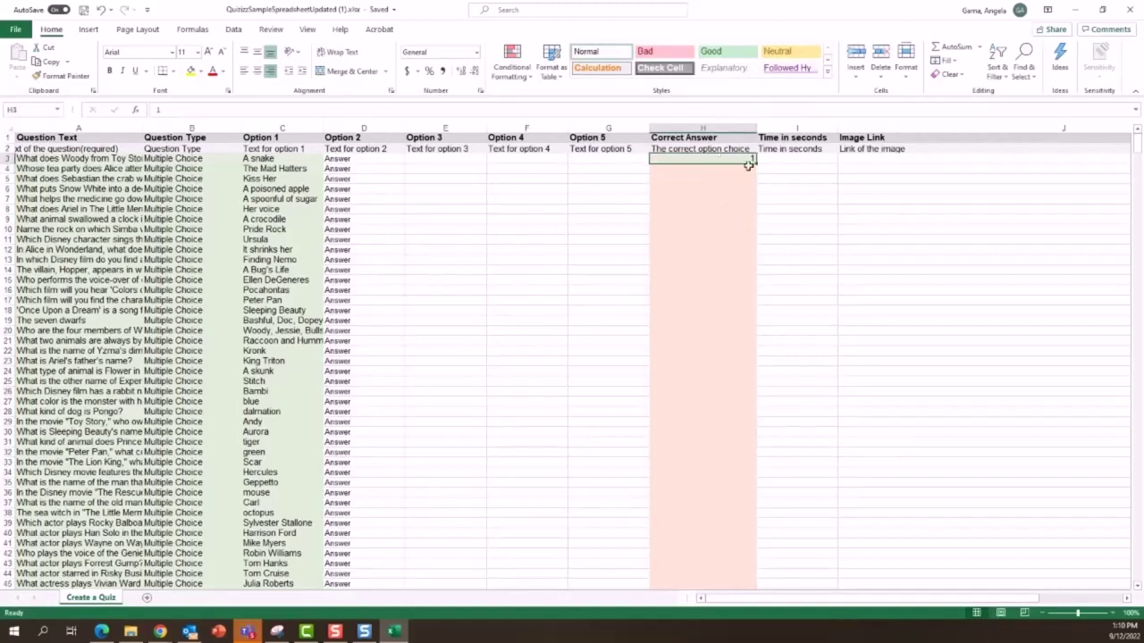
{"action": "double_click", "coordinate": [755, 164]}
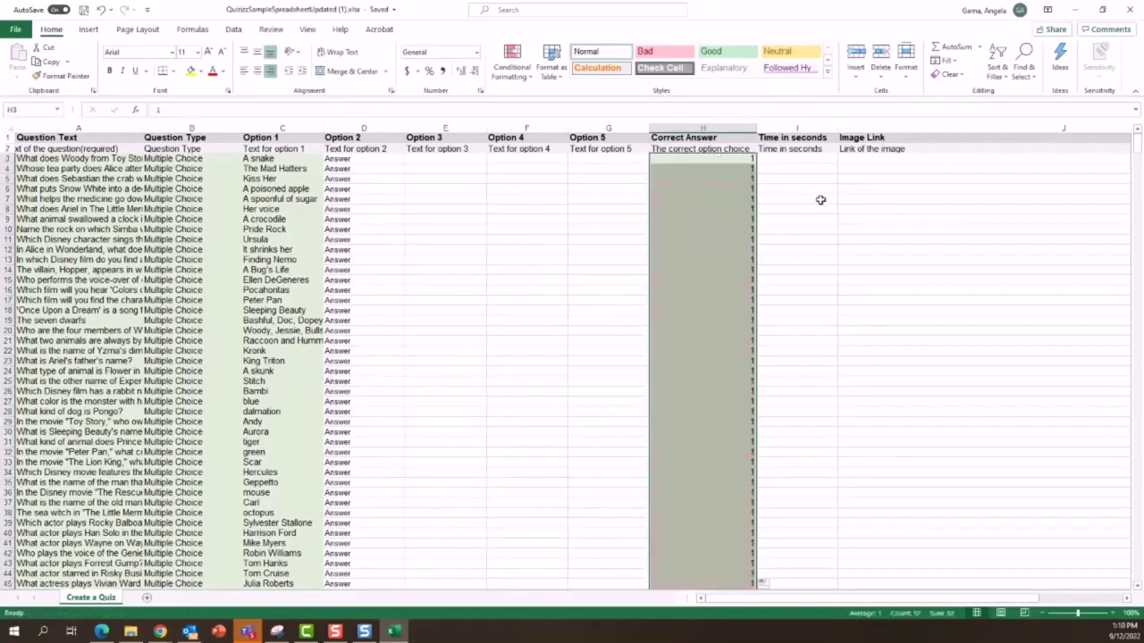
{"action": "left_click", "coordinate": [615, 238]}
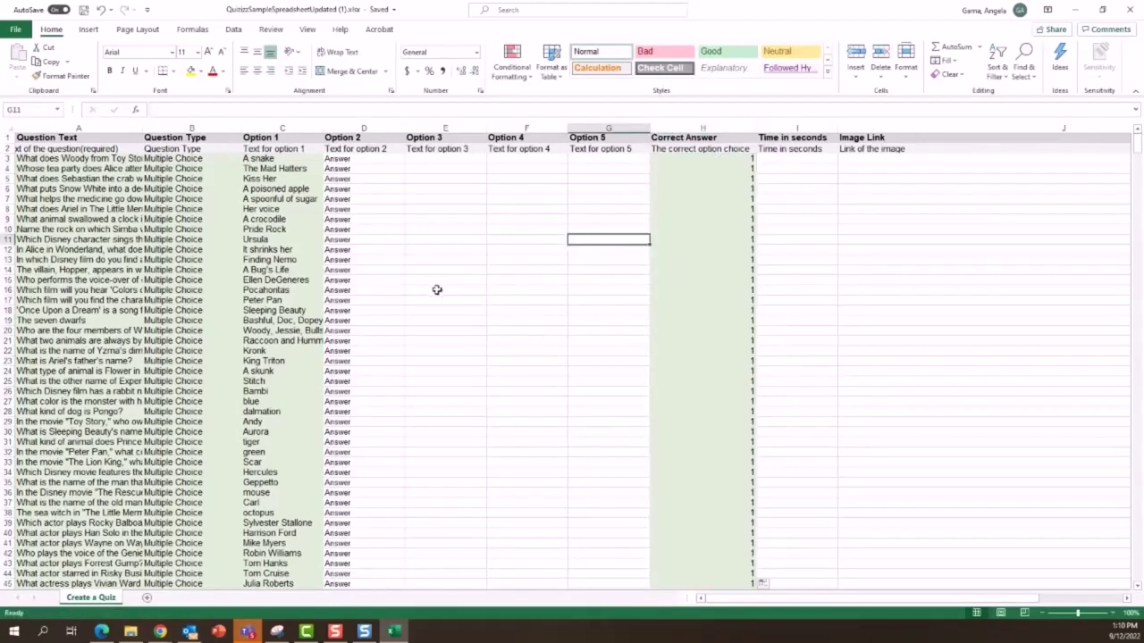
Save and close the template workbook, and switch to the Quizizz spreadsheet import in Chrome.
{"action": "left_click", "coordinate": [81, 9]}
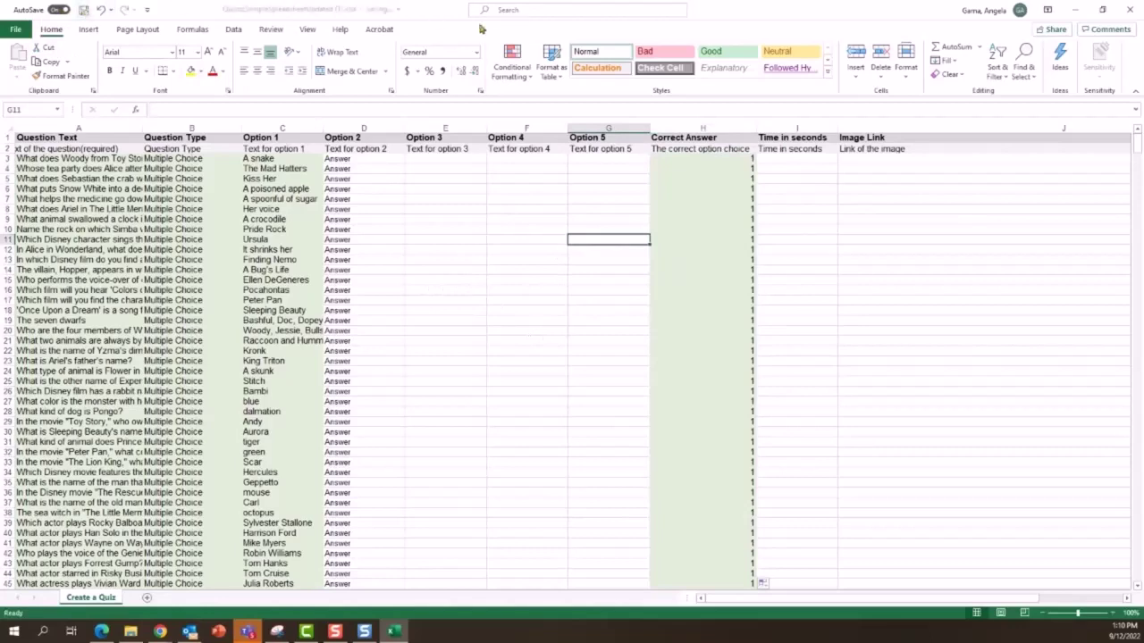
{"action": "left_click", "coordinate": [1130, 11]}
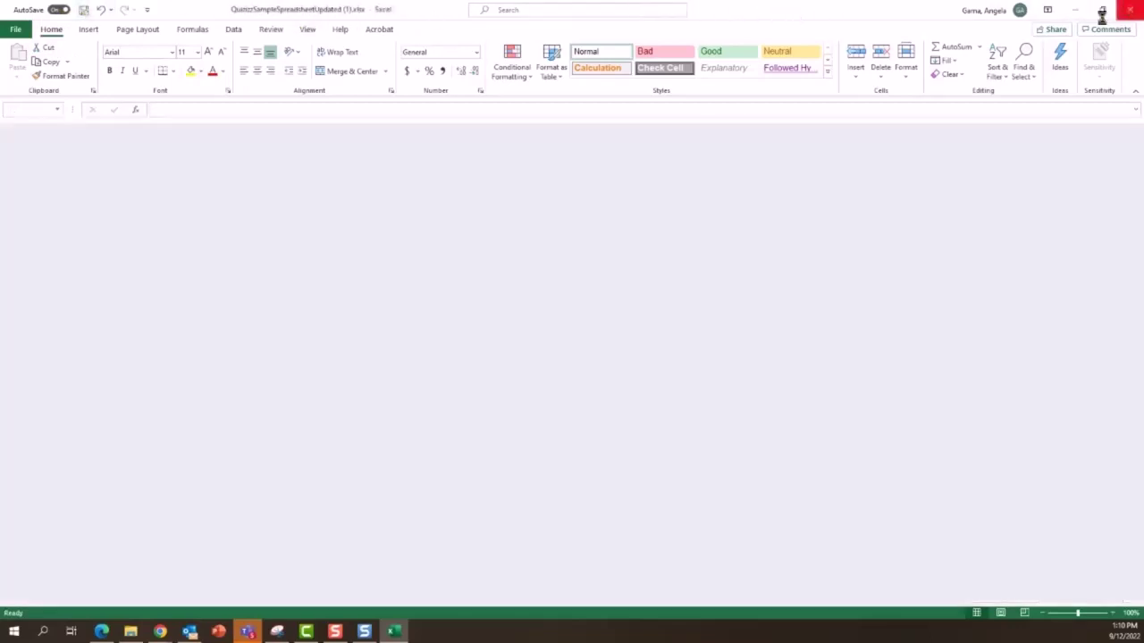
{"action": "mouse_move", "coordinate": [160, 631]}
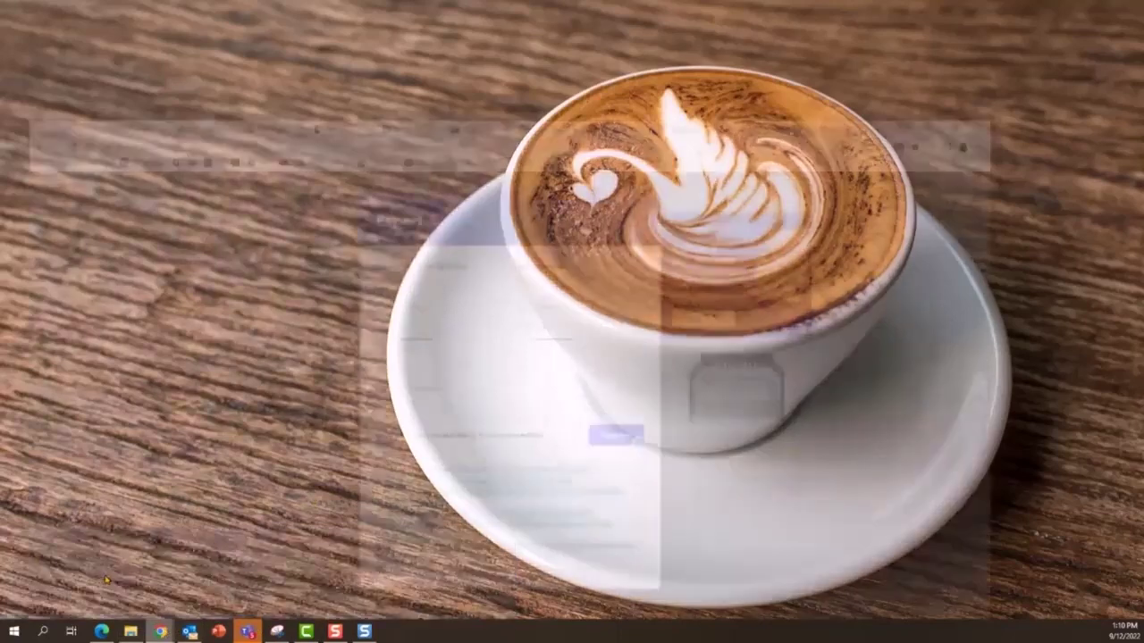
{"action": "left_click", "coordinate": [62, 579]}
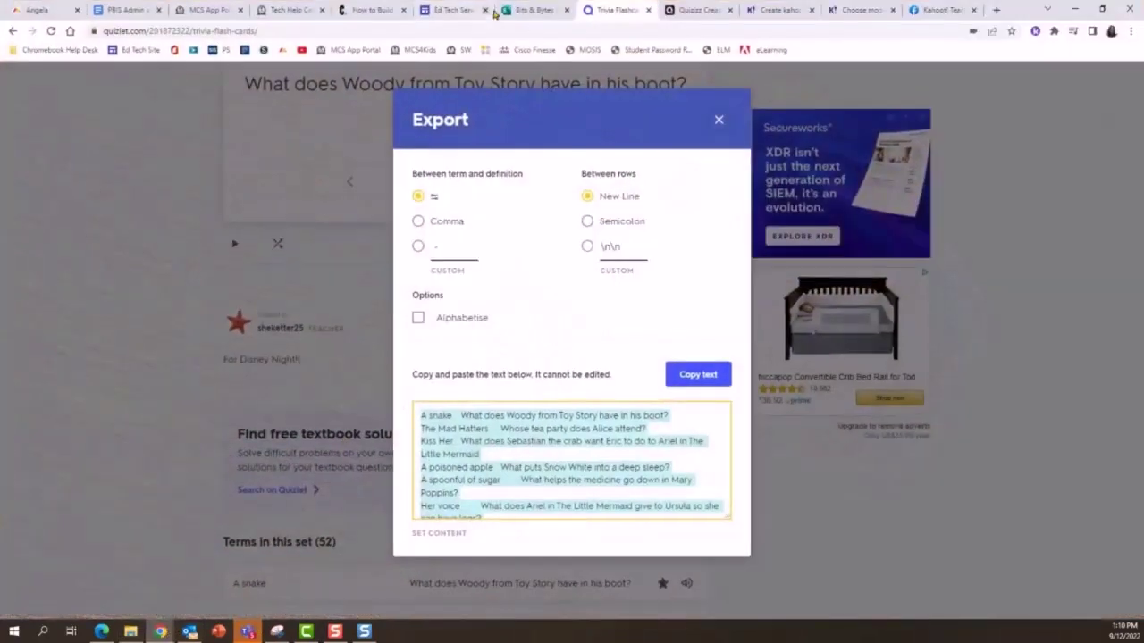
{"action": "left_click", "coordinate": [696, 10]}
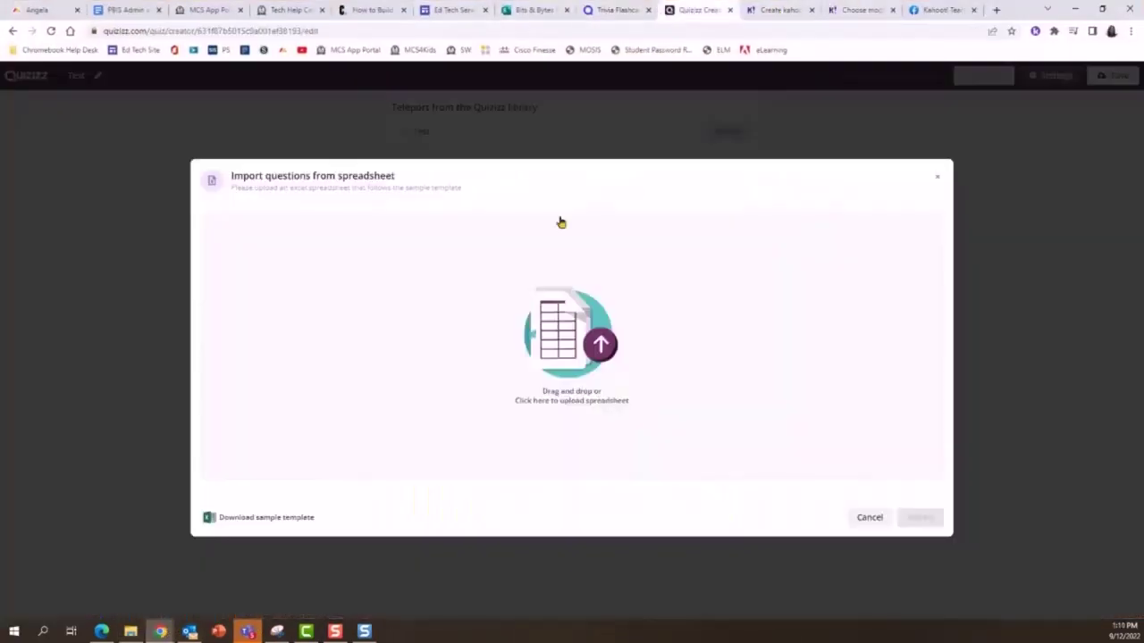
Upload QuizizzSampleSpreadsheetUpdated (1).xlsx from Downloads and import its questions into the quiz.
{"action": "left_click", "coordinate": [581, 392]}
{"action": "left_click", "coordinate": [130, 103]}
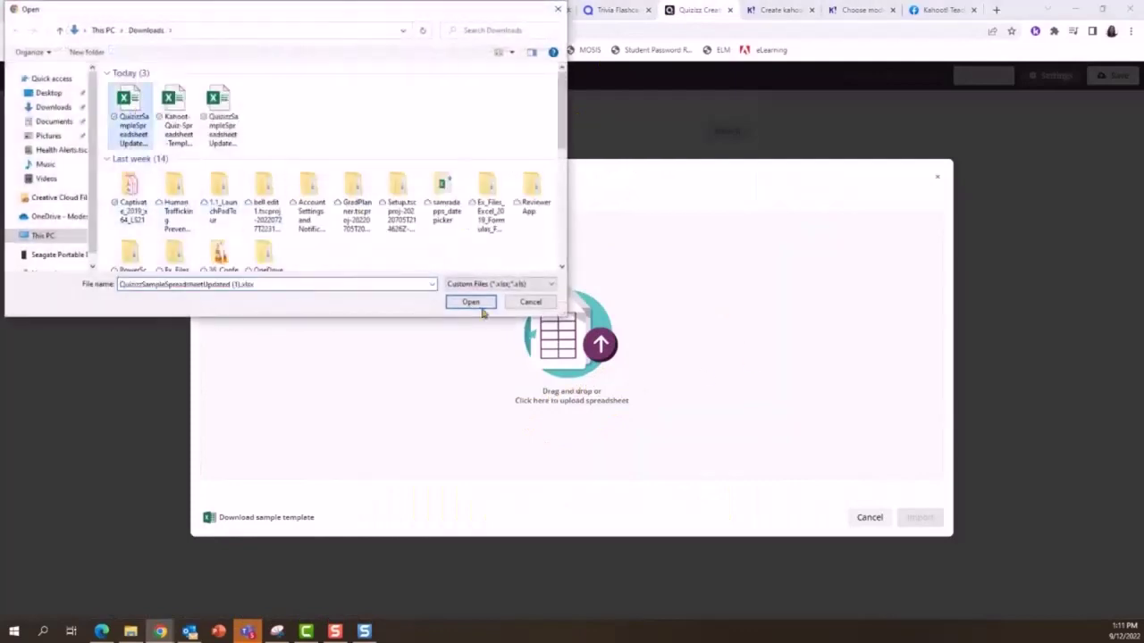
{"action": "left_click", "coordinate": [481, 303]}
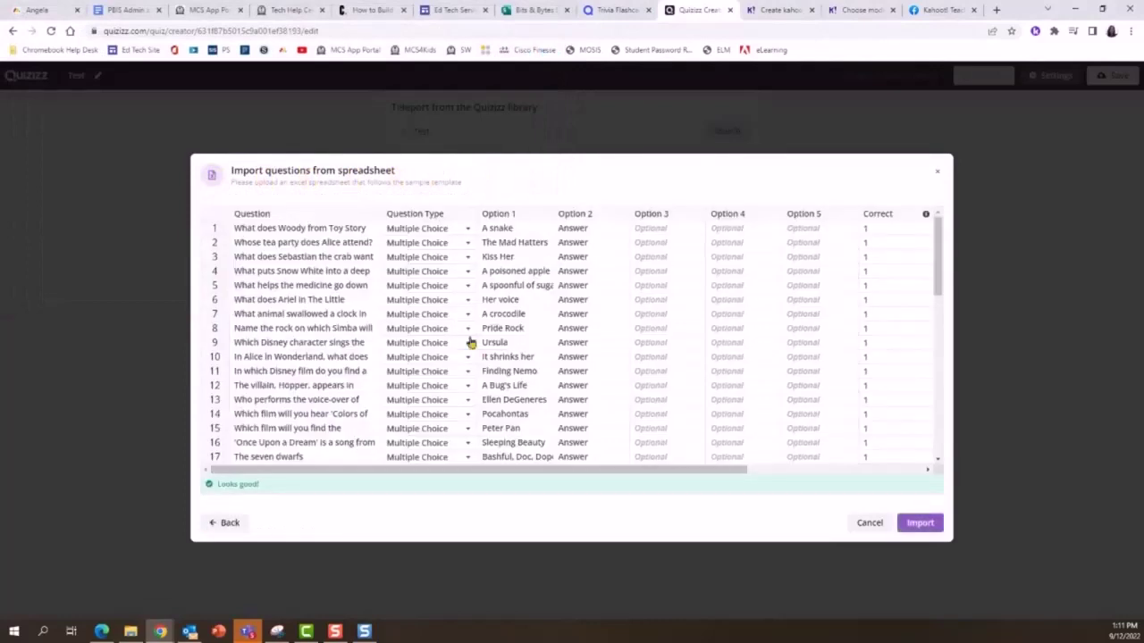
{"action": "left_click", "coordinate": [918, 523]}
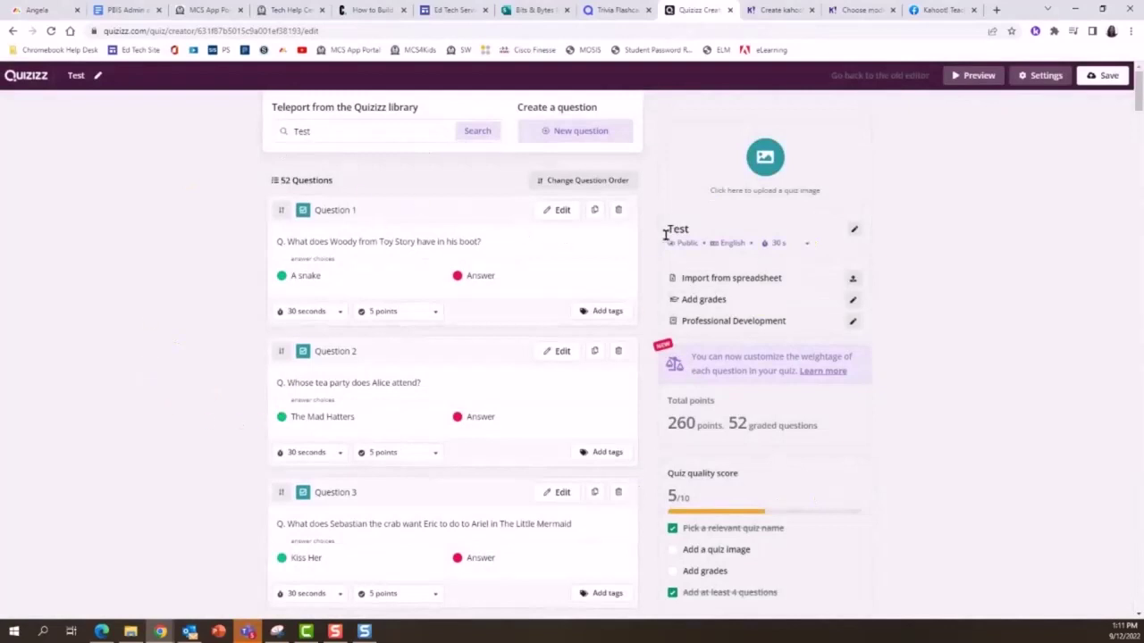
Save the quiz with "Test import" entered in the title image search and 1st as the grade level.
{"action": "left_click", "coordinate": [1106, 77]}
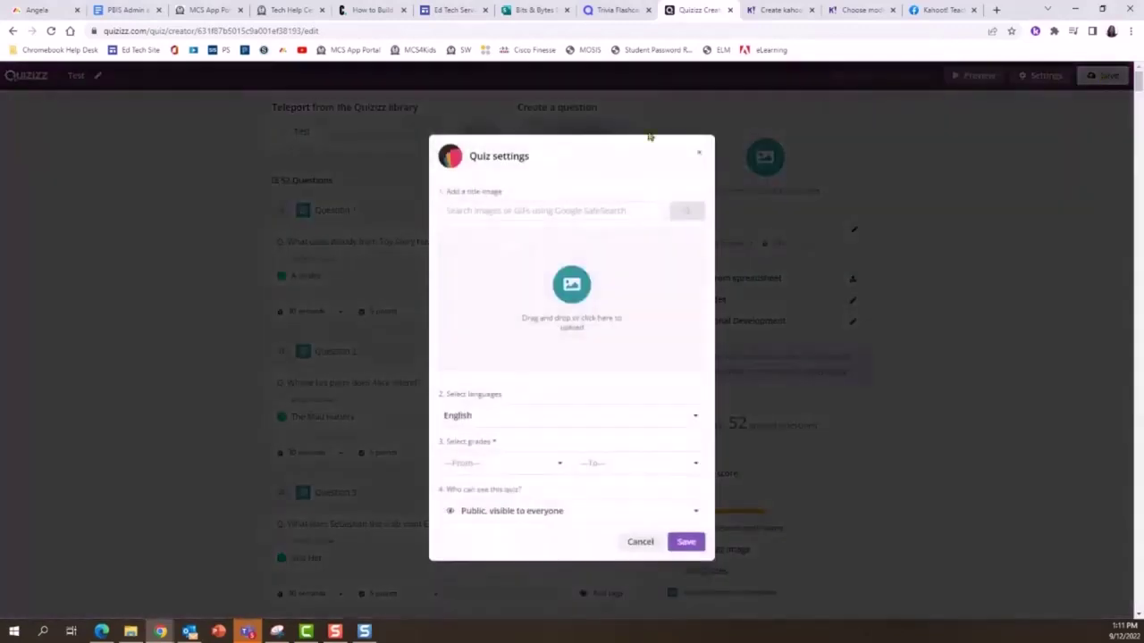
{"action": "type", "text": "Test import"}
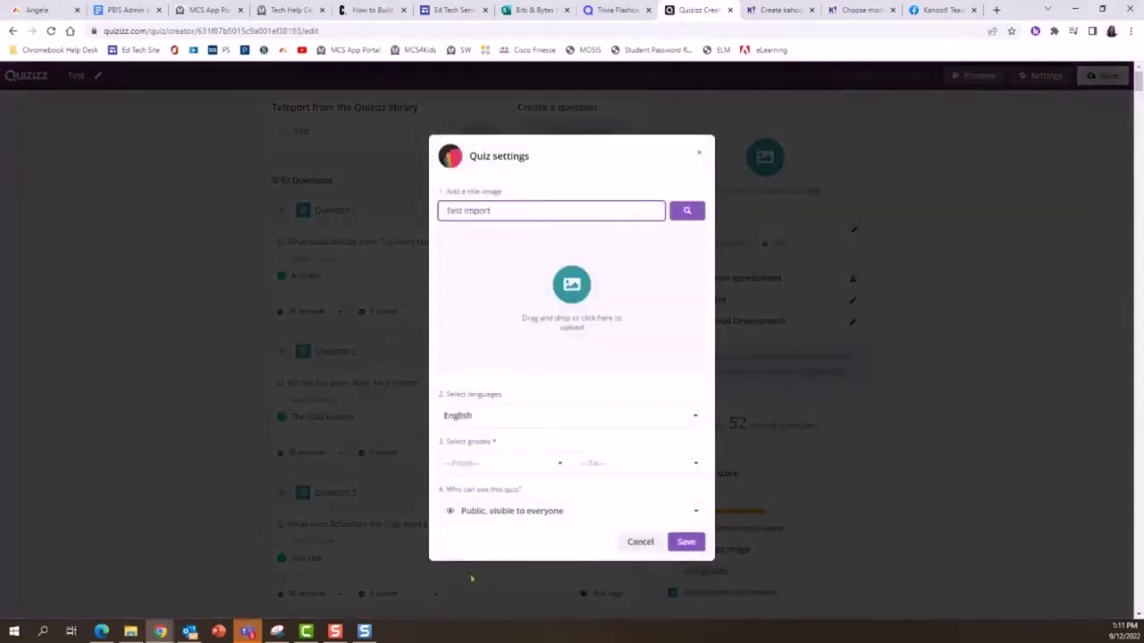
{"action": "left_click", "coordinate": [684, 540]}
{"action": "left_click", "coordinate": [521, 468]}
{"action": "left_click", "coordinate": [500, 497]}
{"action": "left_click", "coordinate": [613, 463]}
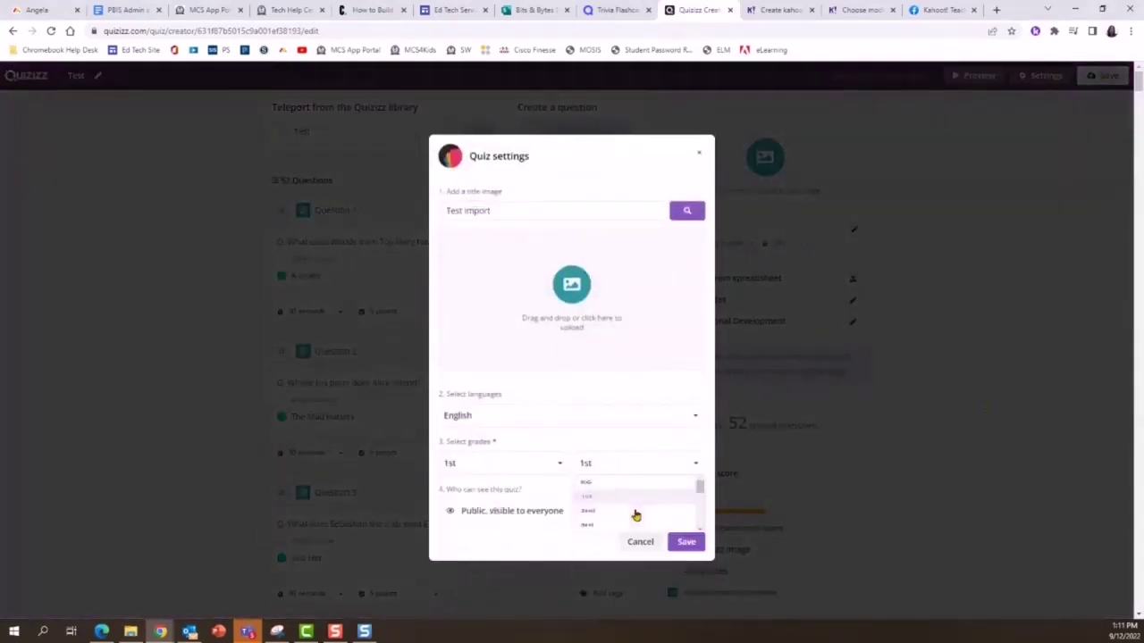
{"action": "left_click", "coordinate": [635, 513]}
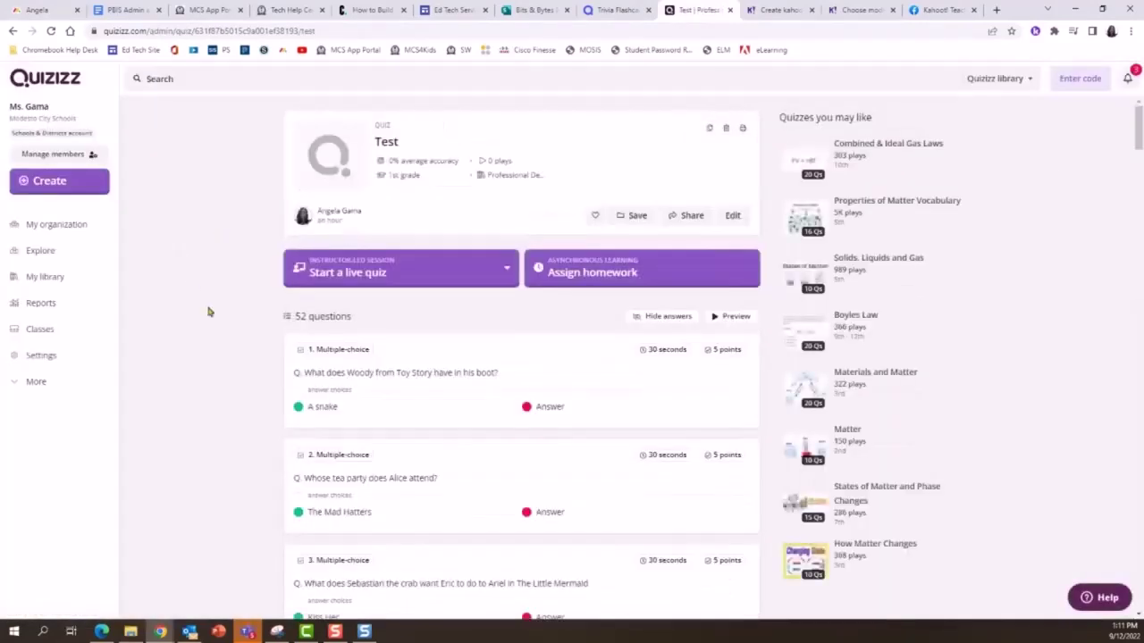
Set up a live session of the Test quiz and review its general, mastery and activity settings.
{"action": "left_click", "coordinate": [401, 273]}
{"action": "left_click", "coordinate": [379, 306]}
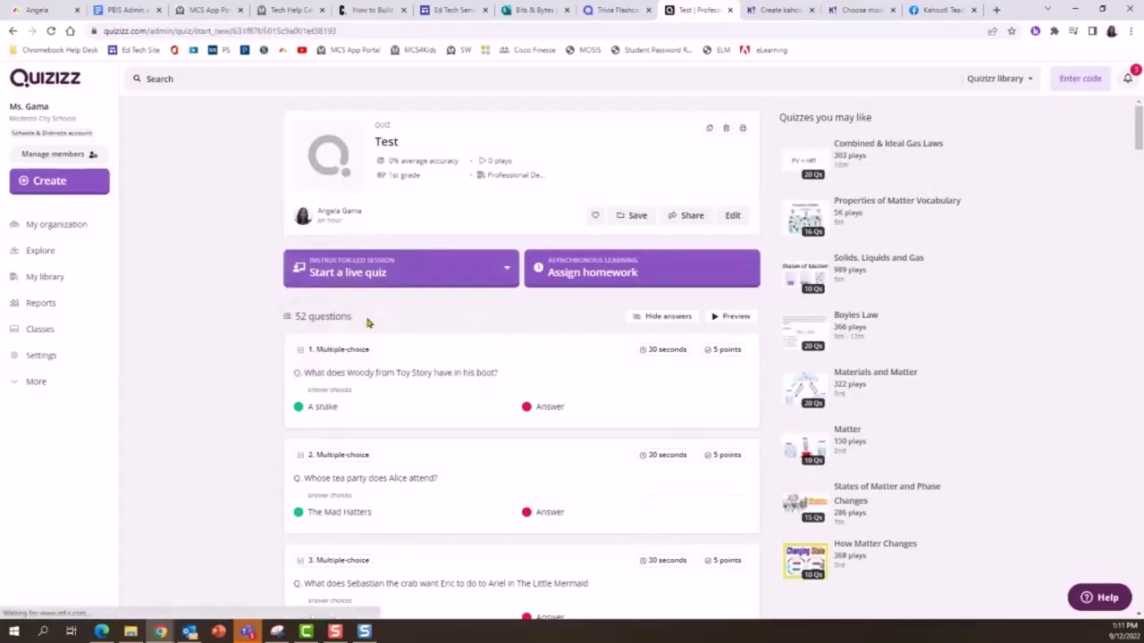
{"action": "scroll", "coordinate": [348, 402], "scroll_direction": "down", "scroll_amount": 5}
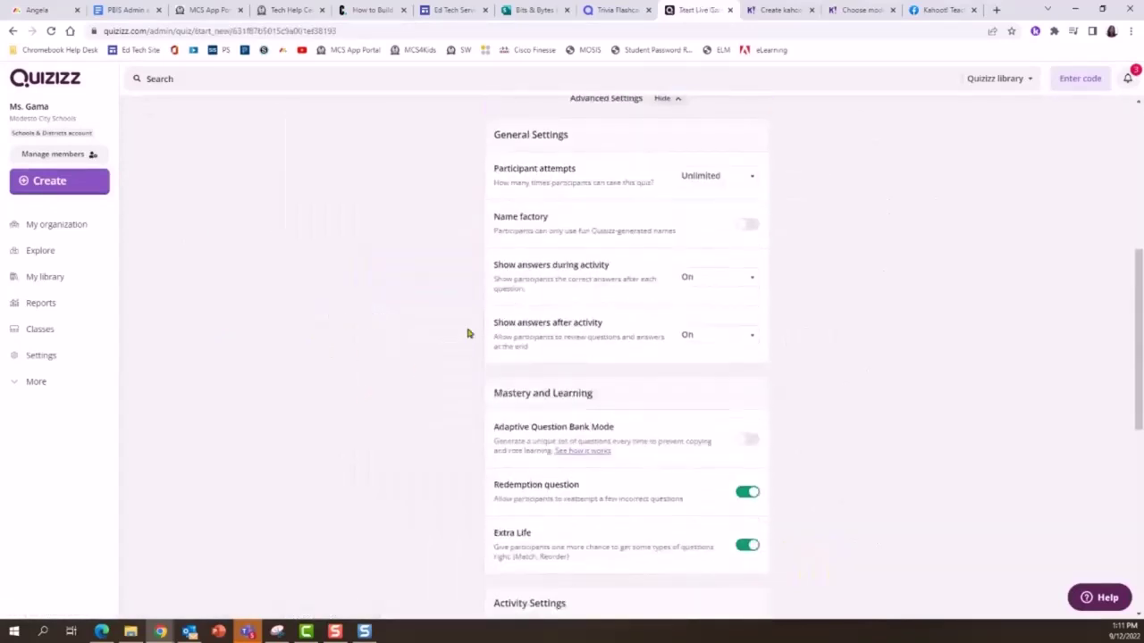
{"action": "scroll", "coordinate": [424, 383], "scroll_direction": "down", "scroll_amount": 3}
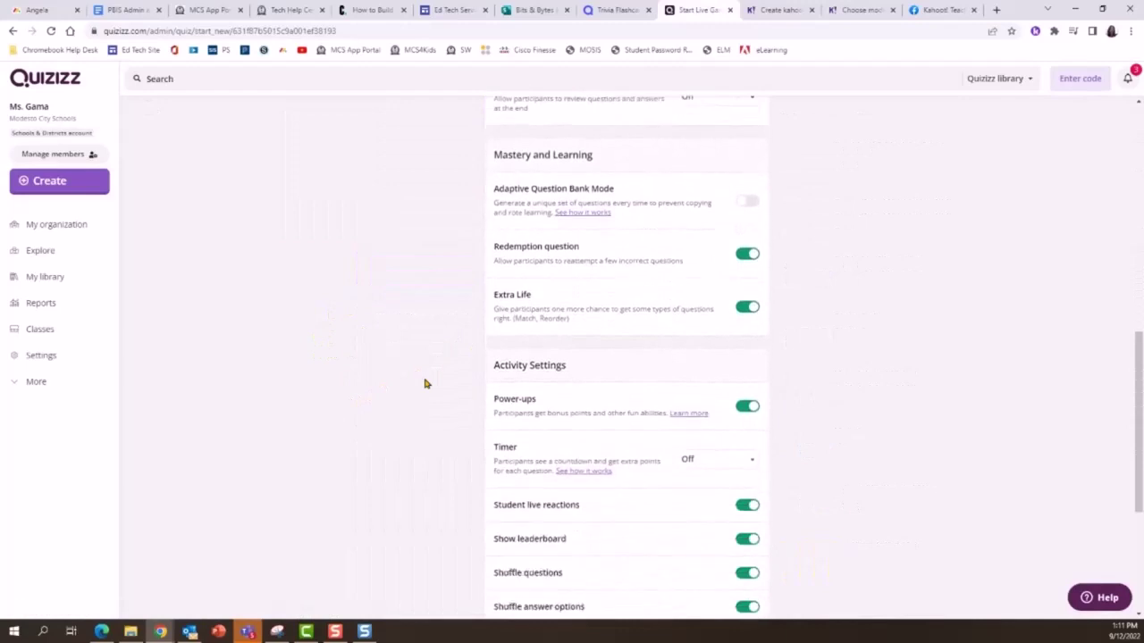
Examine the live session's remaining activity settings, including the timer, leaderboard, shuffling, music and memes.
{"action": "scroll", "coordinate": [425, 383], "scroll_direction": "up", "scroll_amount": 2}
{"action": "scroll", "coordinate": [425, 383], "scroll_direction": "down", "scroll_amount": 4}
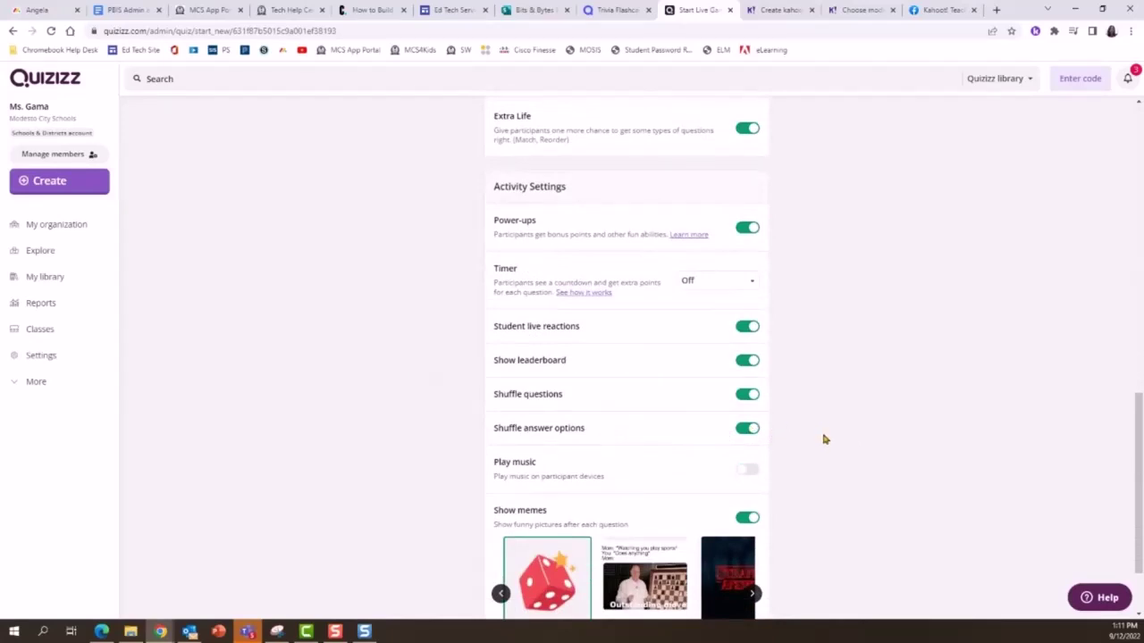
{"action": "scroll", "coordinate": [822, 445], "scroll_direction": "down", "scroll_amount": 2}
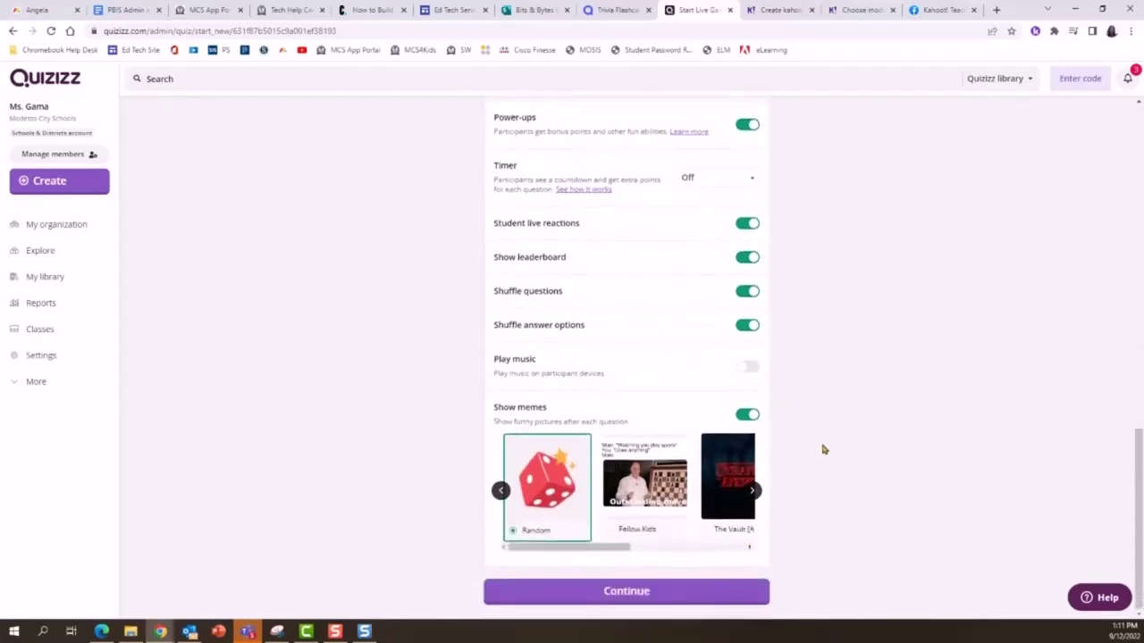
{"action": "scroll", "coordinate": [326, 424], "scroll_direction": "up", "scroll_amount": 8}
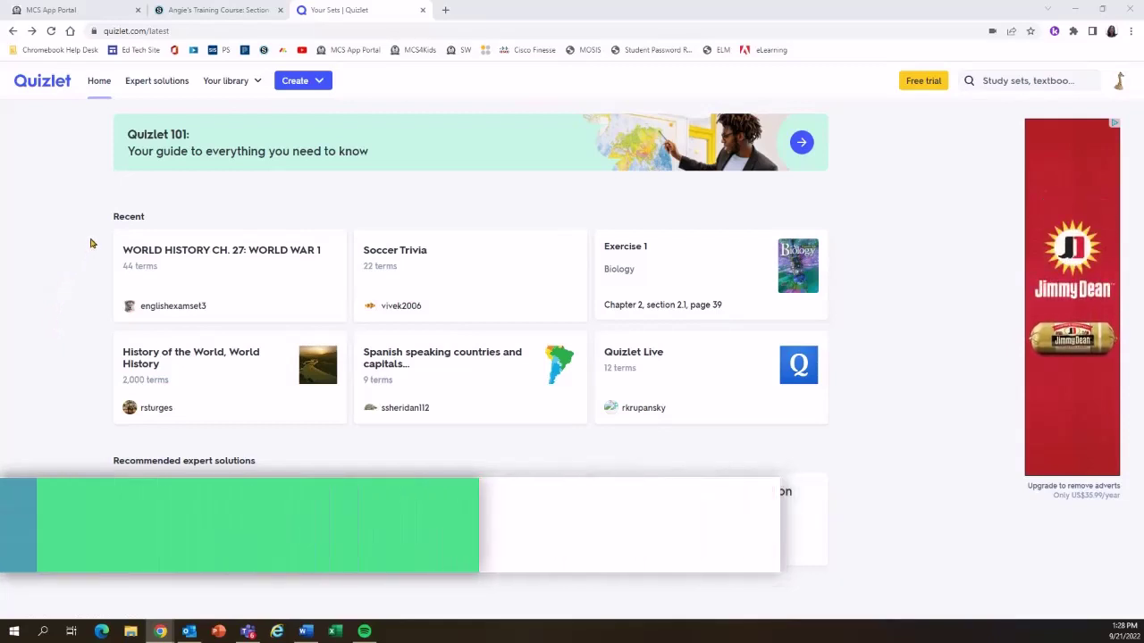
Open the Quizlet set WORLD HISTORY CH. 27: WORLD WAR 1 and bring up its export options.
{"action": "left_click", "coordinate": [153, 256]}
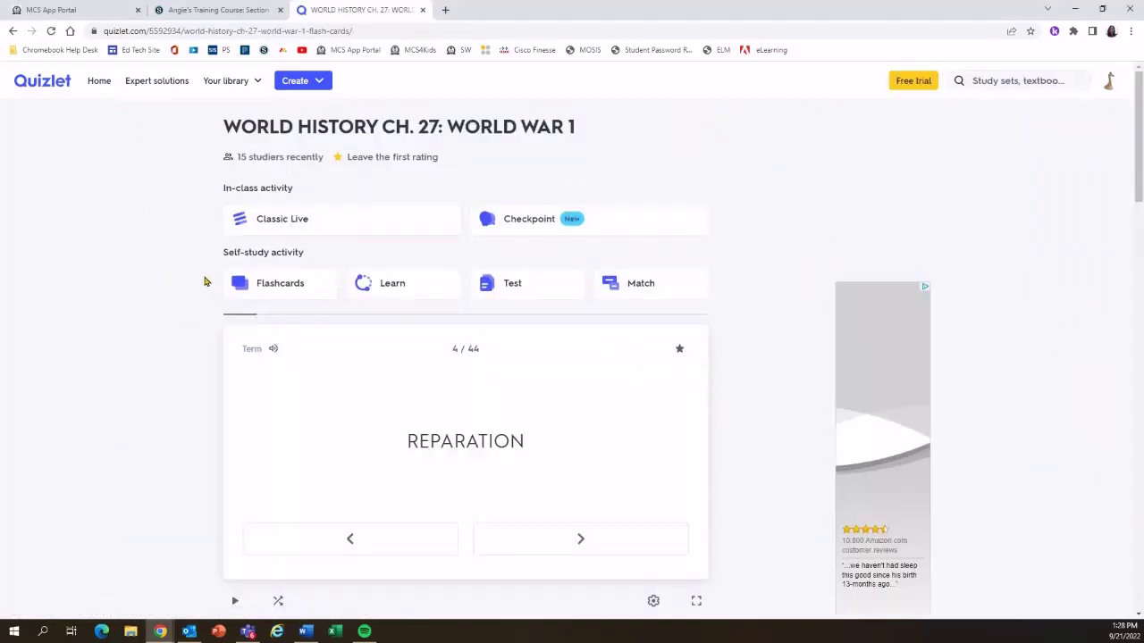
{"action": "scroll", "coordinate": [148, 286], "scroll_direction": "down", "scroll_amount": 4}
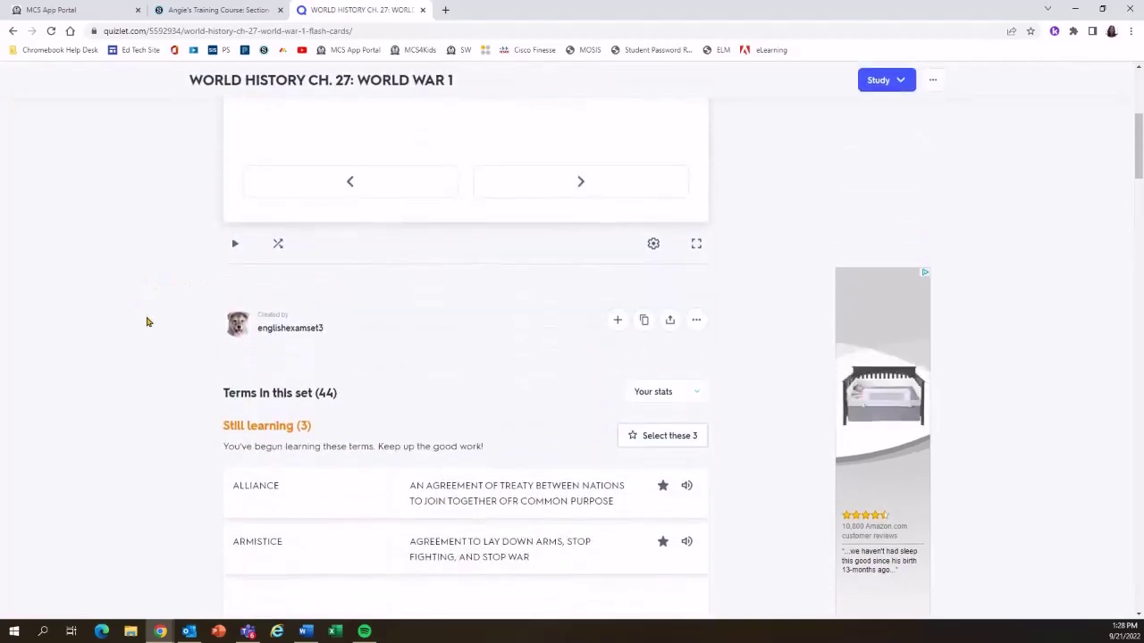
{"action": "left_click", "coordinate": [696, 322]}
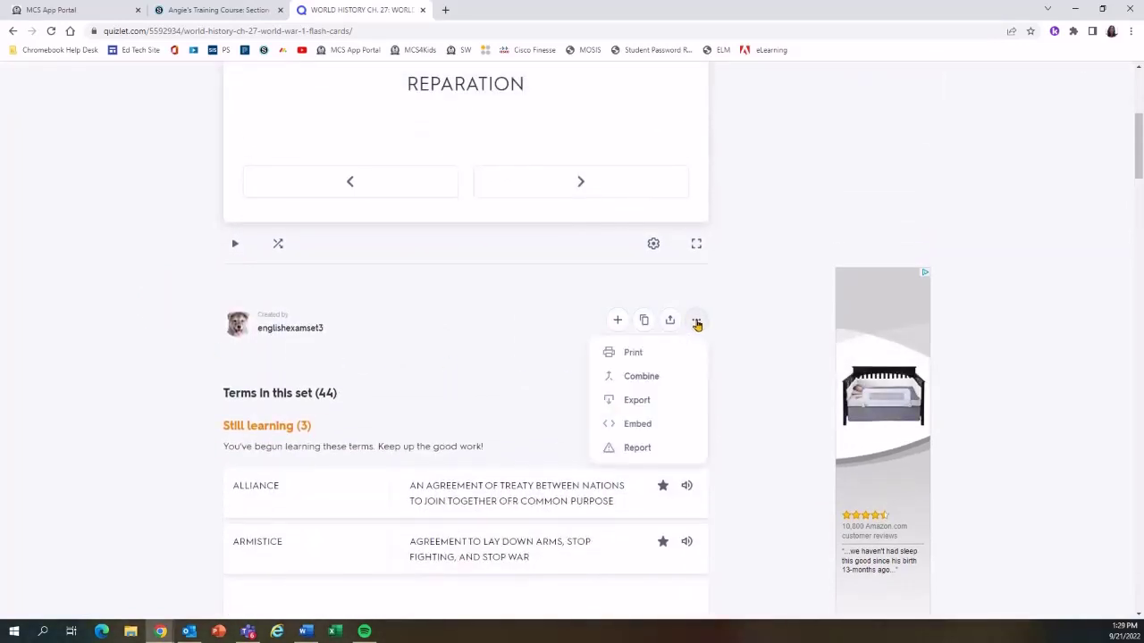
{"action": "left_click", "coordinate": [673, 405]}
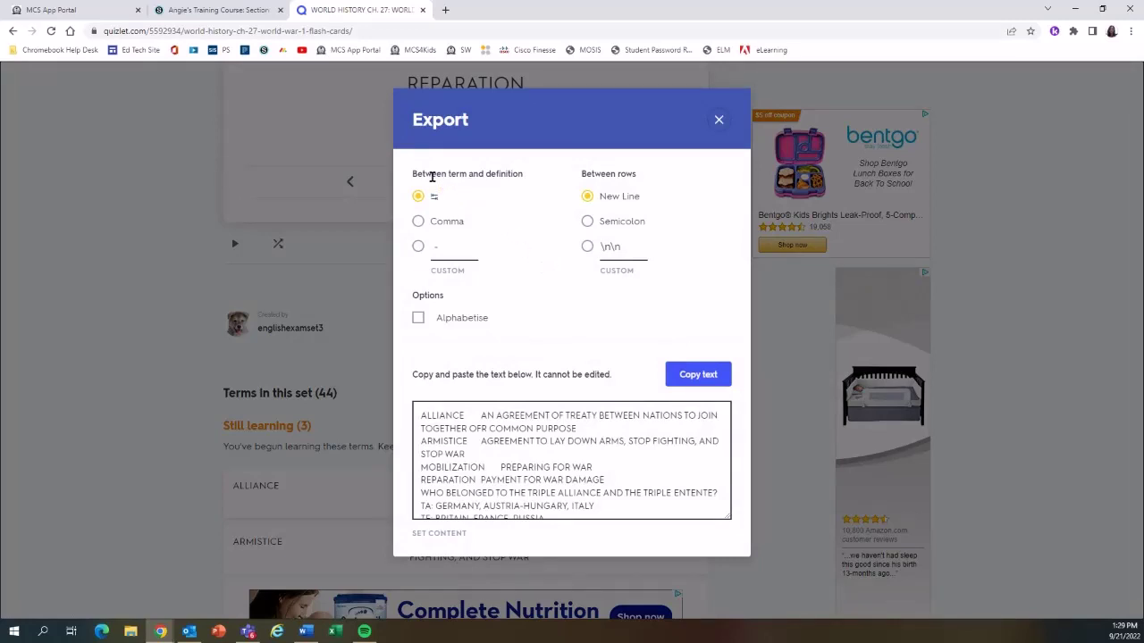
Export with custom separators, \n between term and definition and \n\n between rows, and copy the resulting text.
{"action": "left_click", "coordinate": [419, 249]}
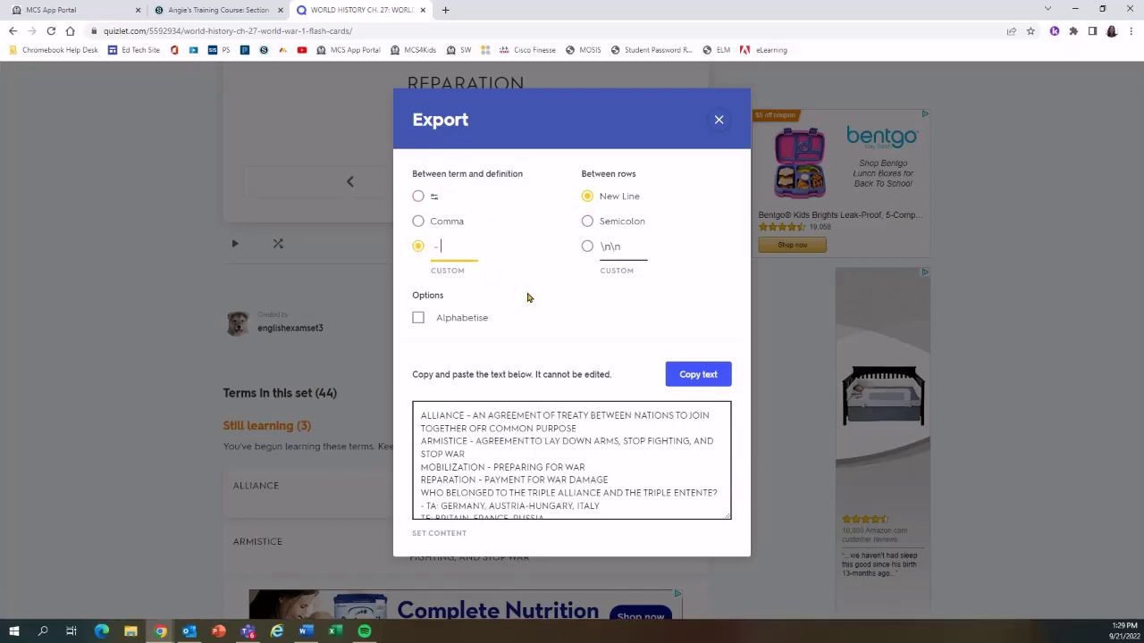
{"action": "key", "text": "BackSpace"}
{"action": "key", "text": "BackSpace"}
{"action": "key", "text": "BackSpace"}
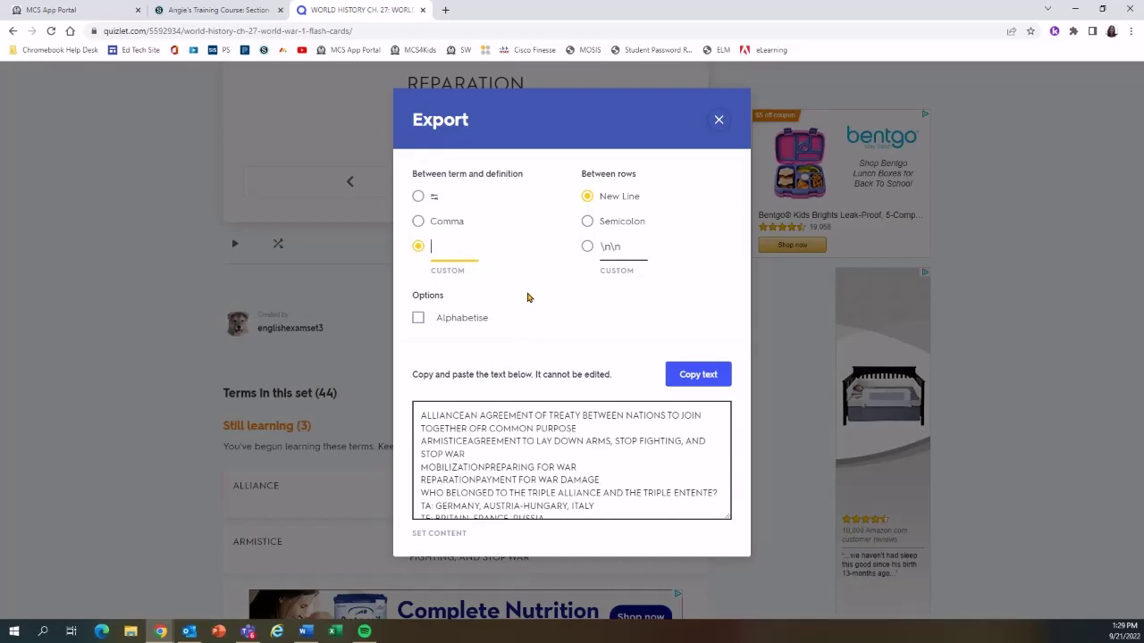
{"action": "type", "text": "\\"}
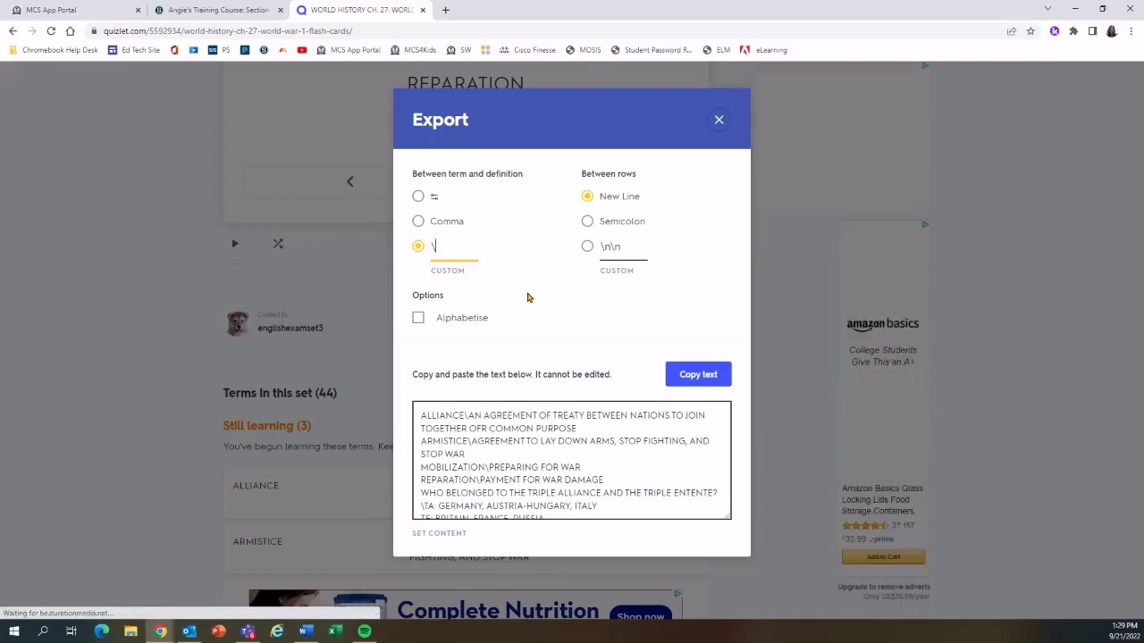
{"action": "type", "text": "n"}
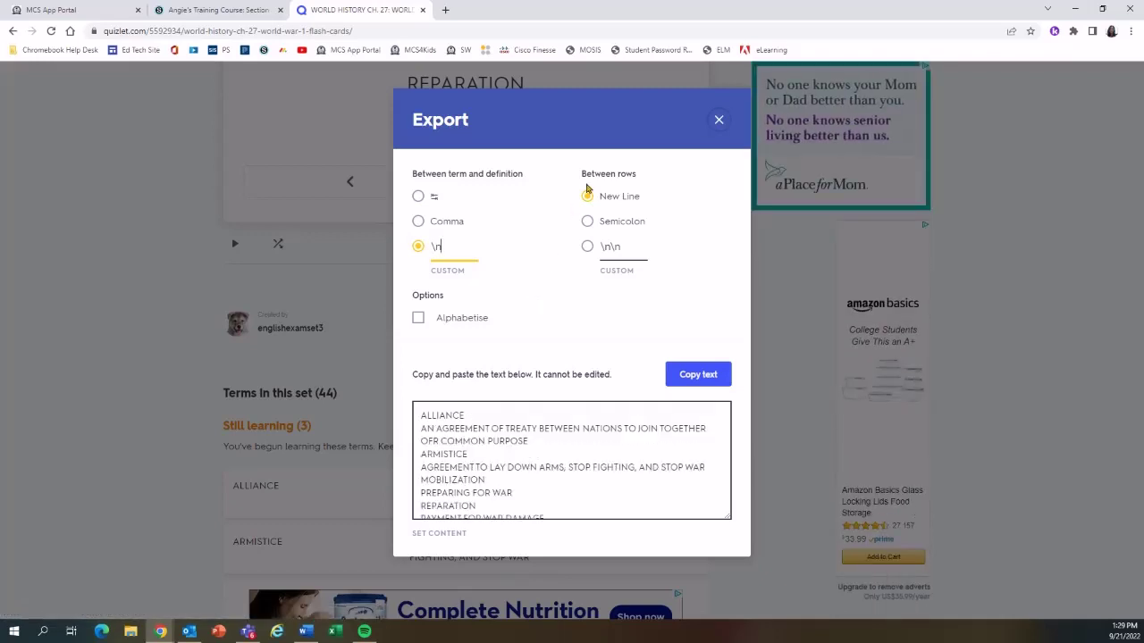
{"action": "left_click", "coordinate": [598, 257]}
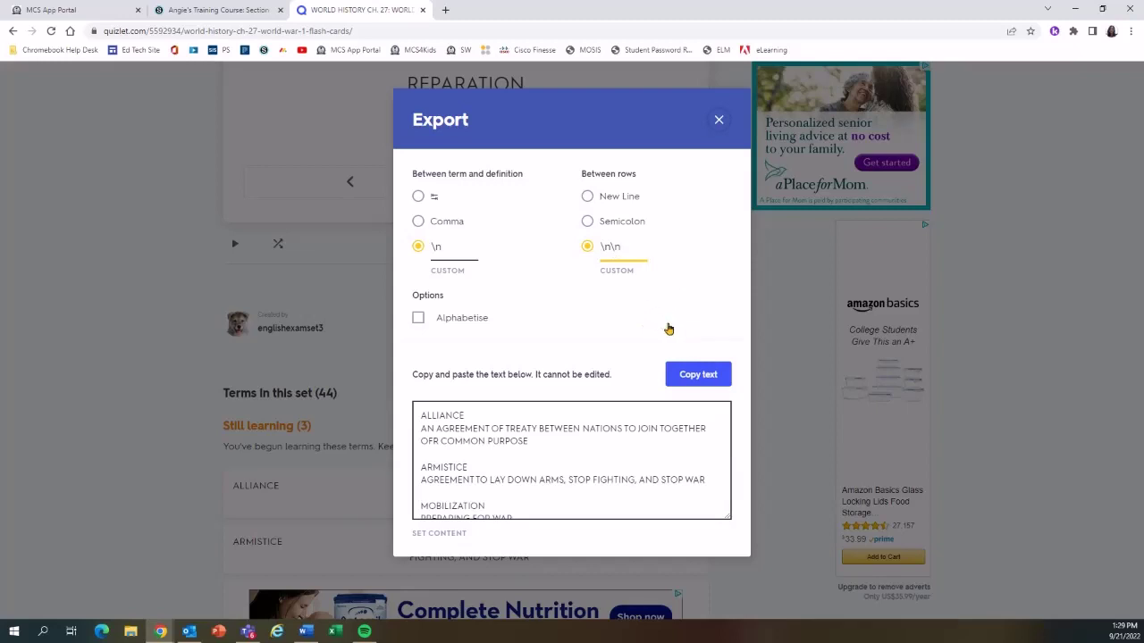
{"action": "left_click", "coordinate": [694, 377]}
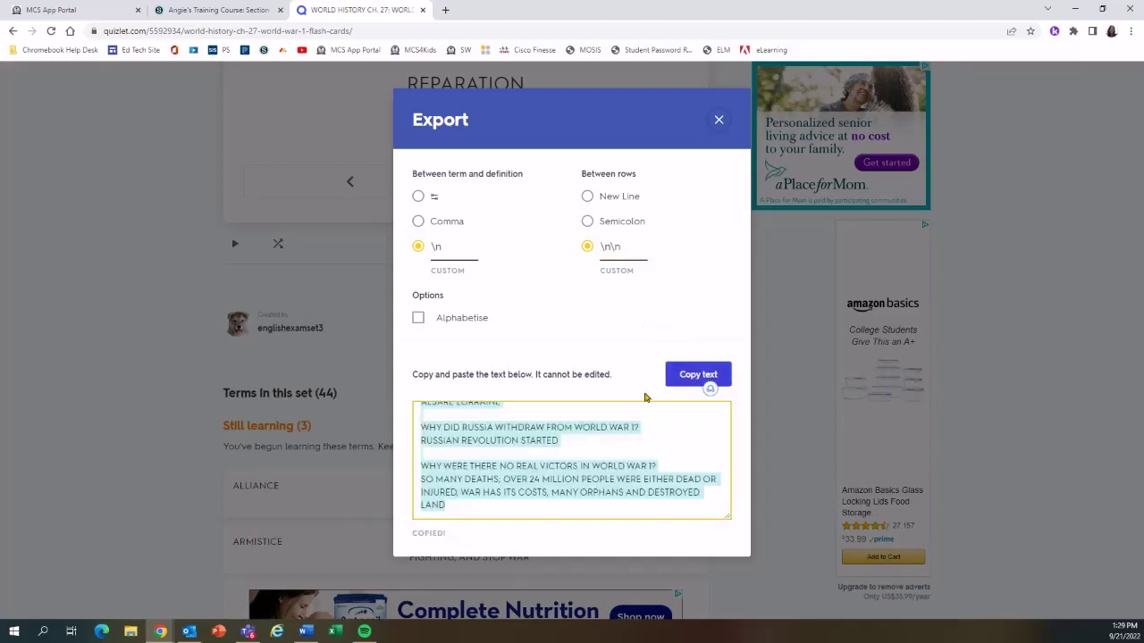
Switch to StudyMate in the Schoology course and create a project named World History with the description "Study cards".
{"action": "left_click", "coordinate": [201, 12]}
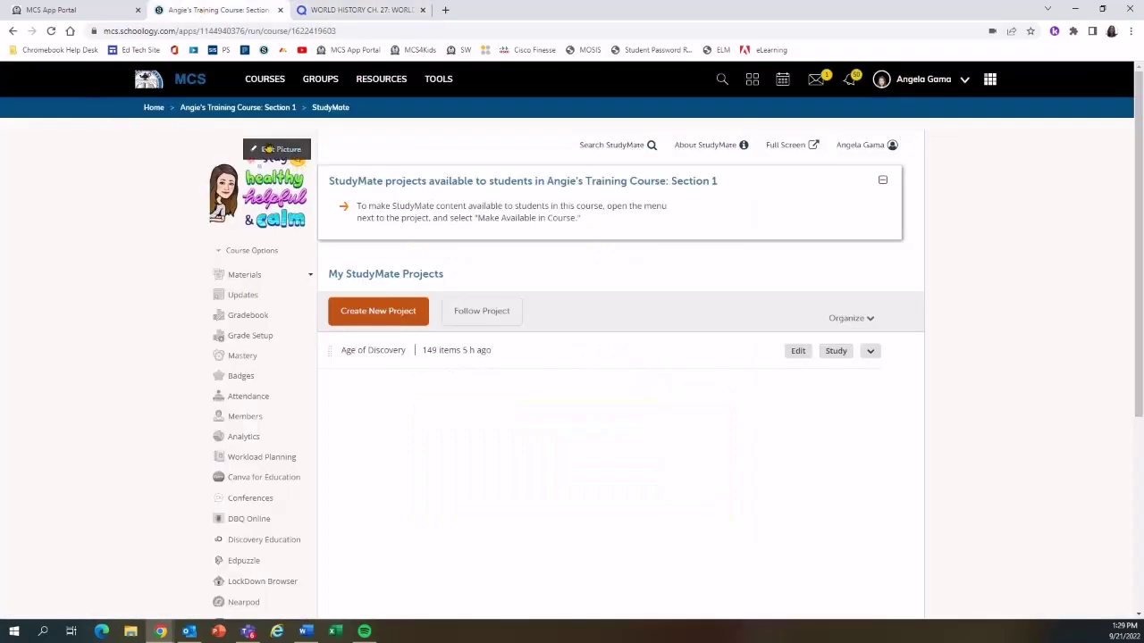
{"action": "scroll", "coordinate": [259, 253], "scroll_direction": "down", "scroll_amount": 4}
{"action": "left_click", "coordinate": [387, 316]}
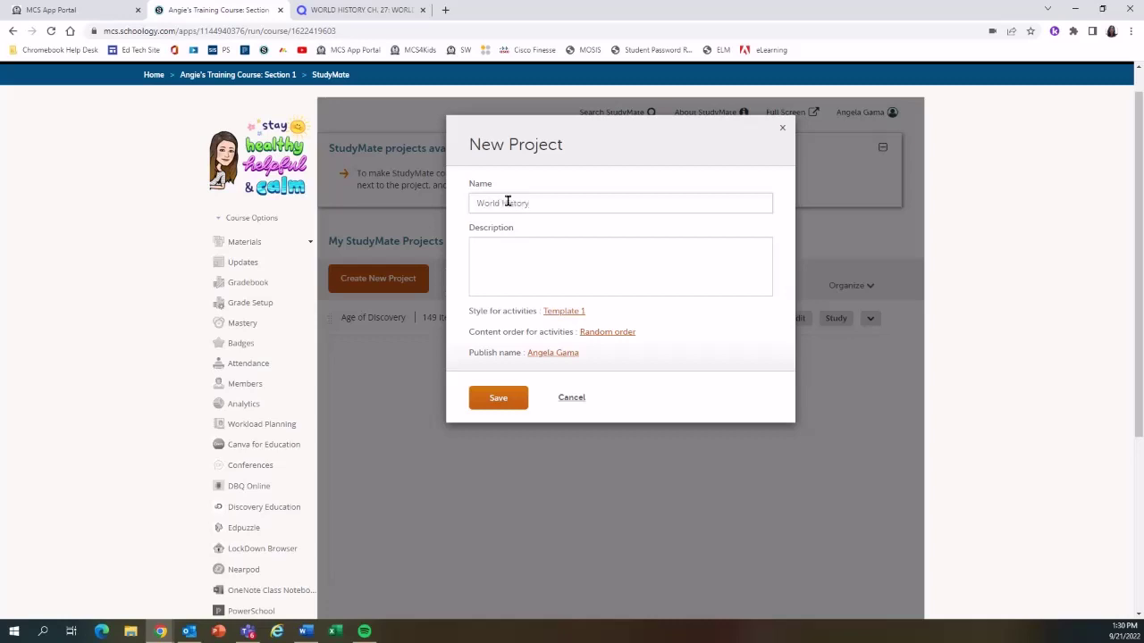
{"action": "left_click", "coordinate": [486, 265]}
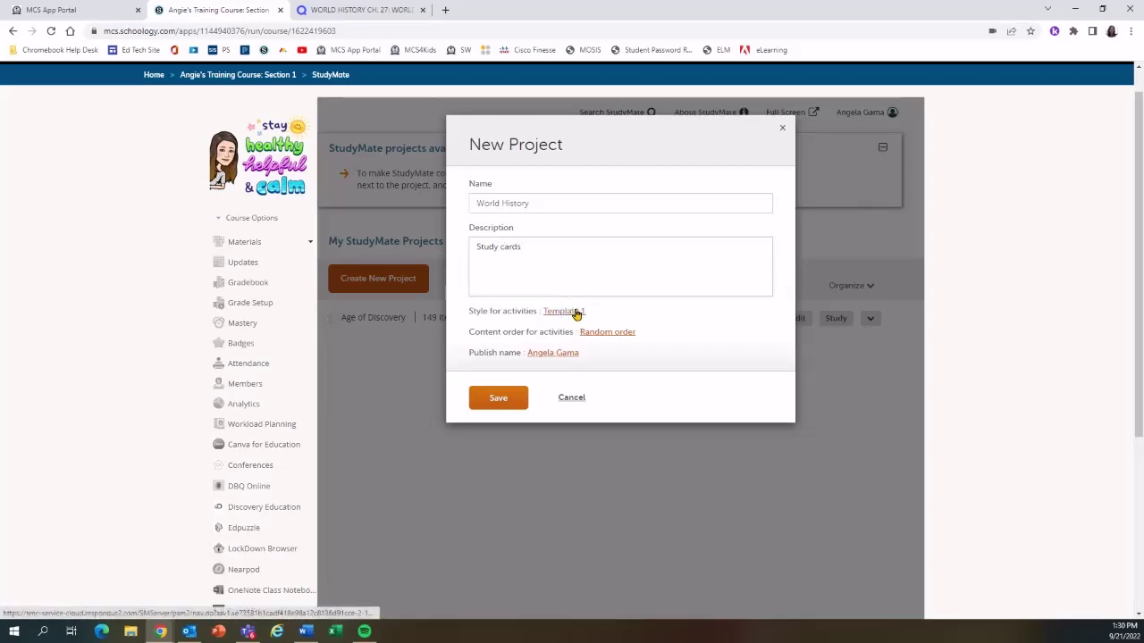
{"action": "left_click", "coordinate": [502, 403]}
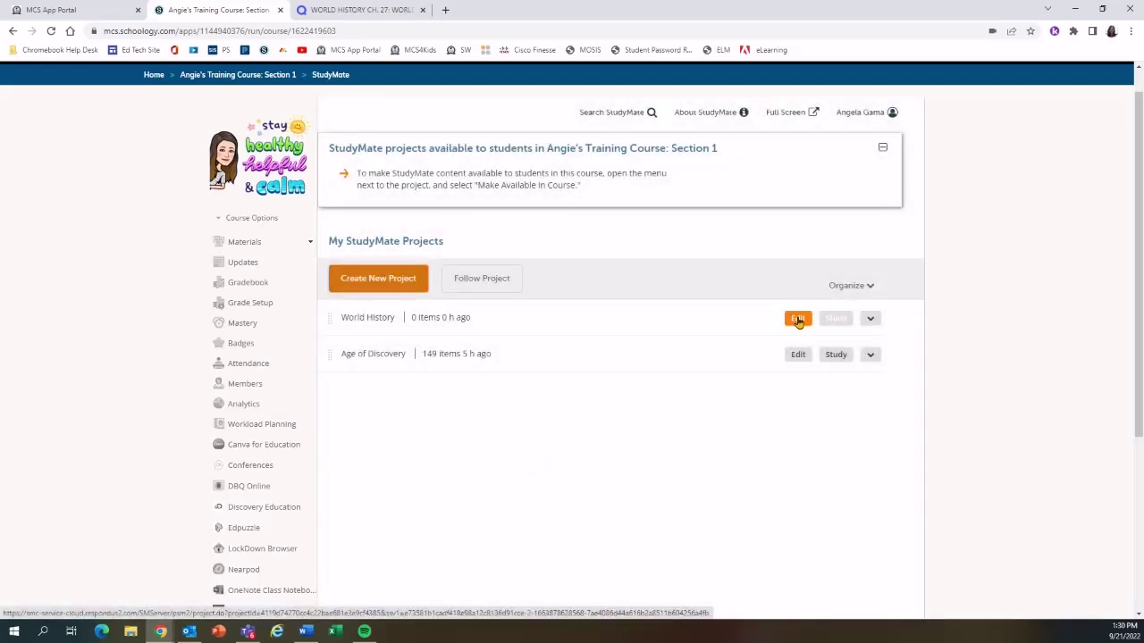
Edit the World History project and paste the copied Quizlet text into its definitions import.
{"action": "left_click", "coordinate": [798, 319]}
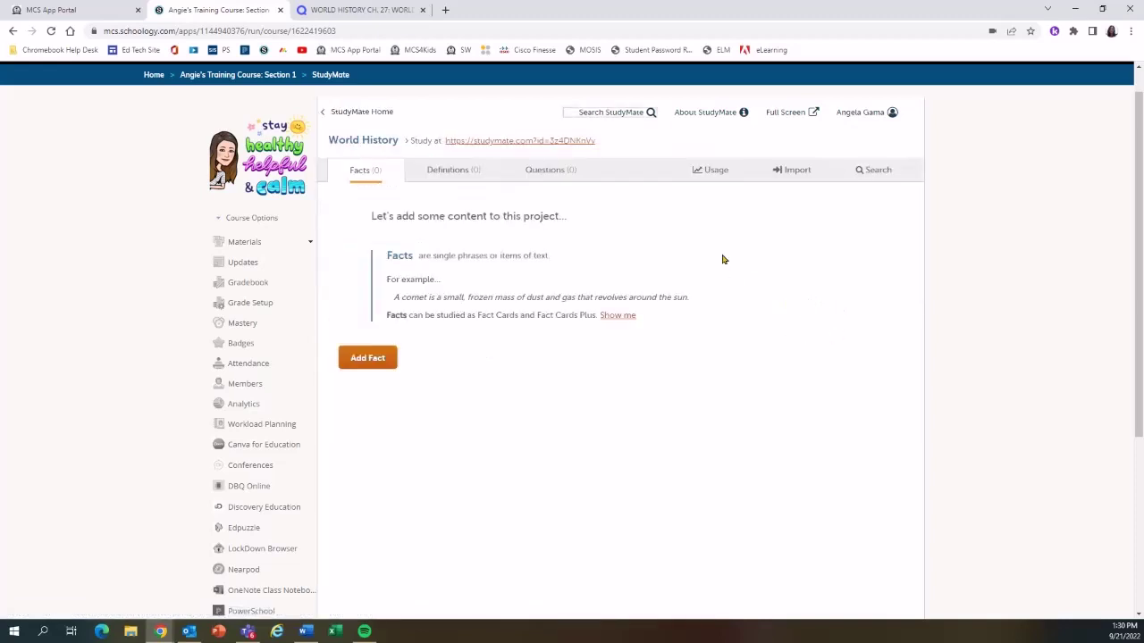
{"action": "left_click", "coordinate": [796, 171]}
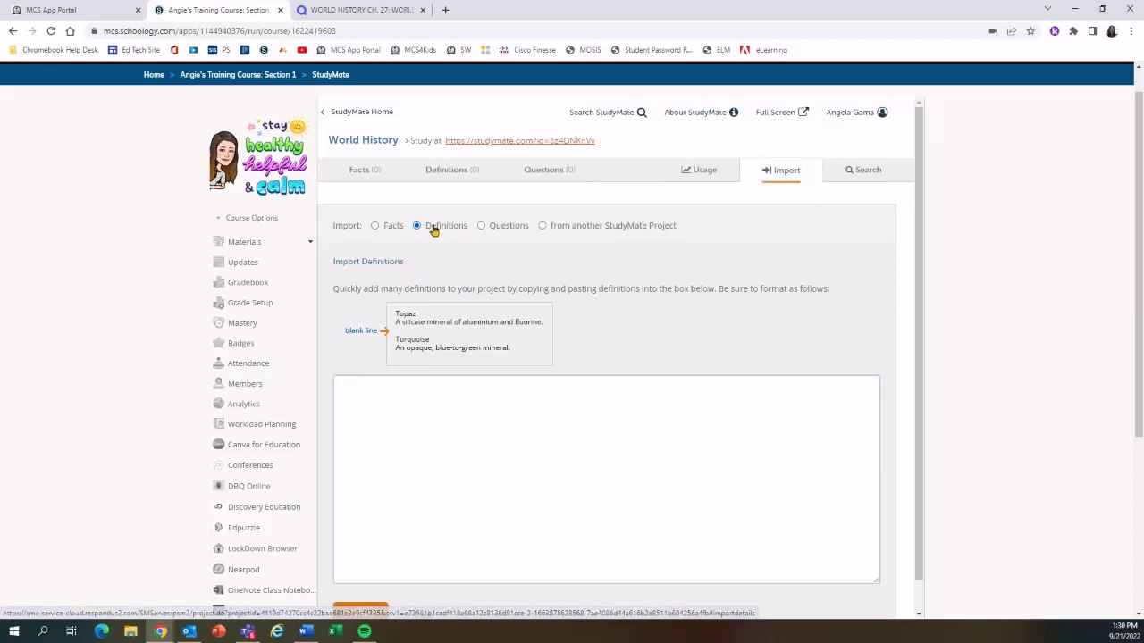
{"action": "left_click", "coordinate": [377, 401]}
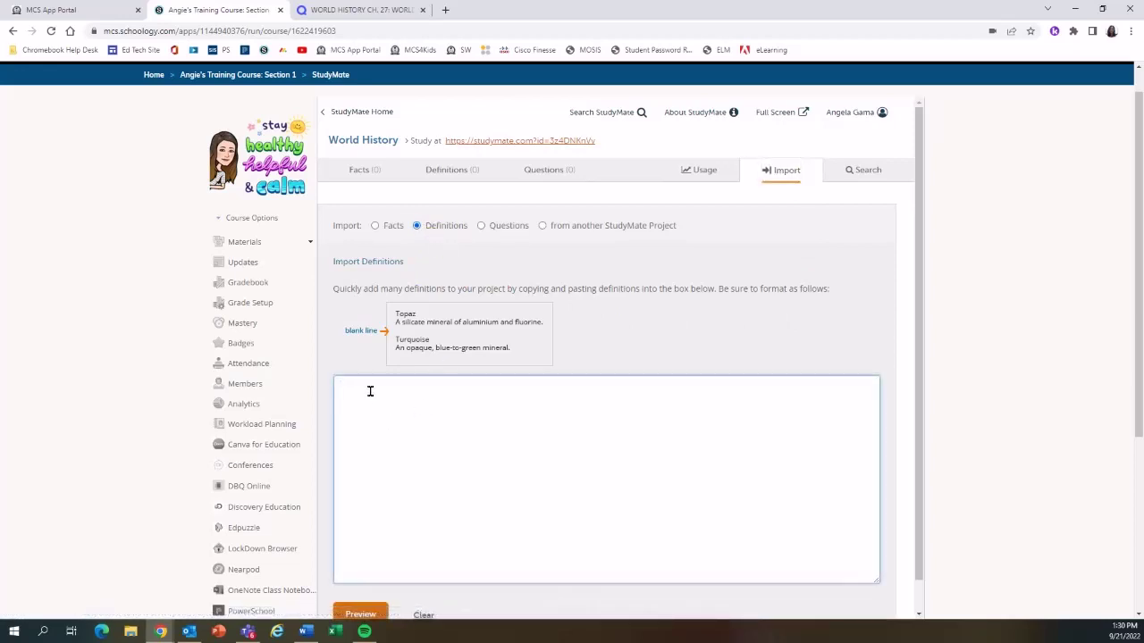
{"action": "right_click", "coordinate": [370, 391]}
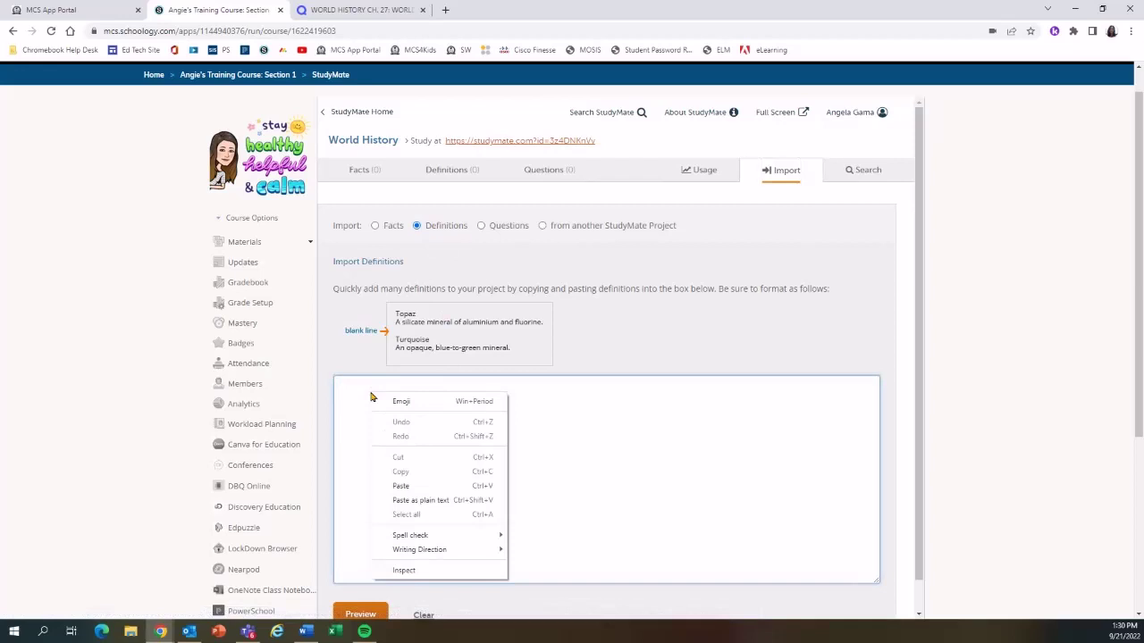
{"action": "left_click", "coordinate": [414, 488]}
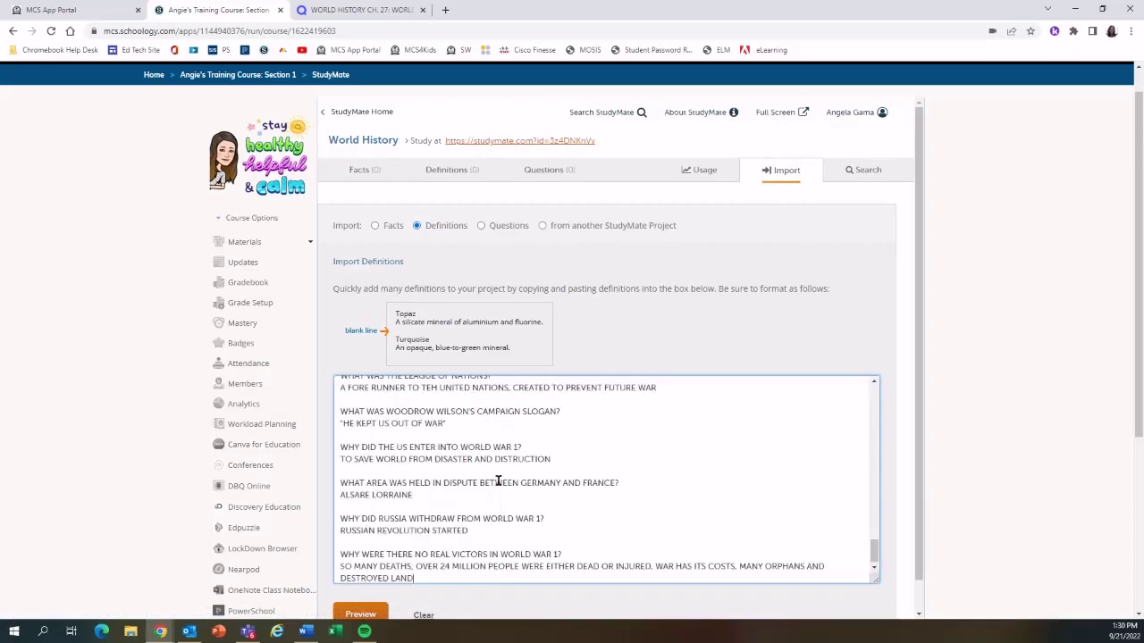
Check the pasted terms, preview the definitions and complete their import into the World History project.
{"action": "scroll", "coordinate": [717, 461], "scroll_direction": "up", "scroll_amount": 10}
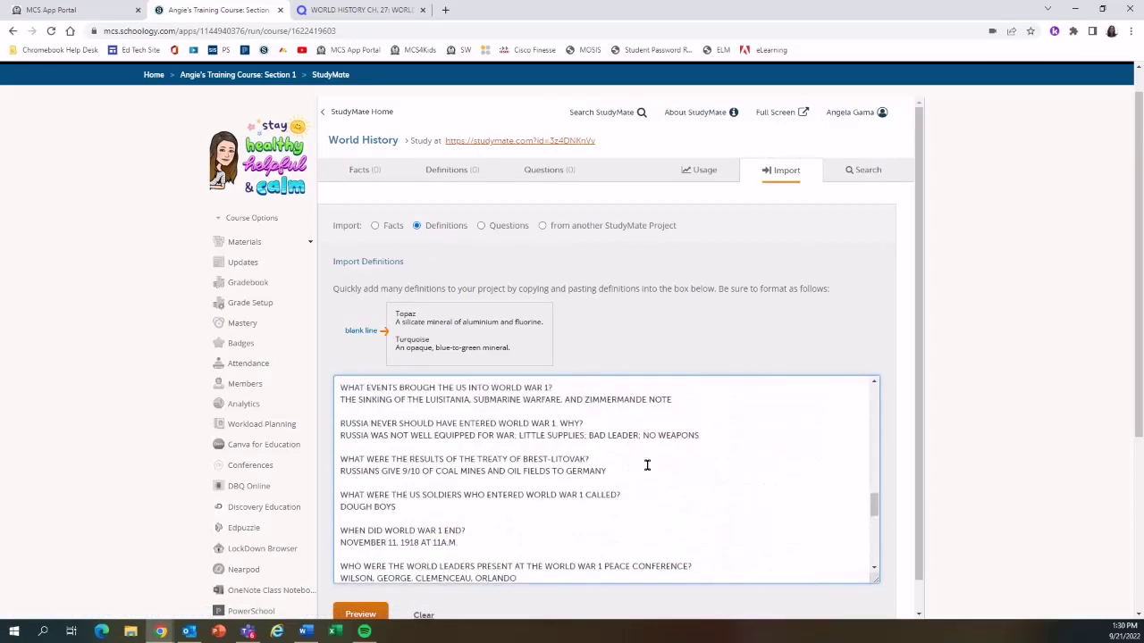
{"action": "scroll", "coordinate": [647, 465], "scroll_direction": "up", "scroll_amount": 10}
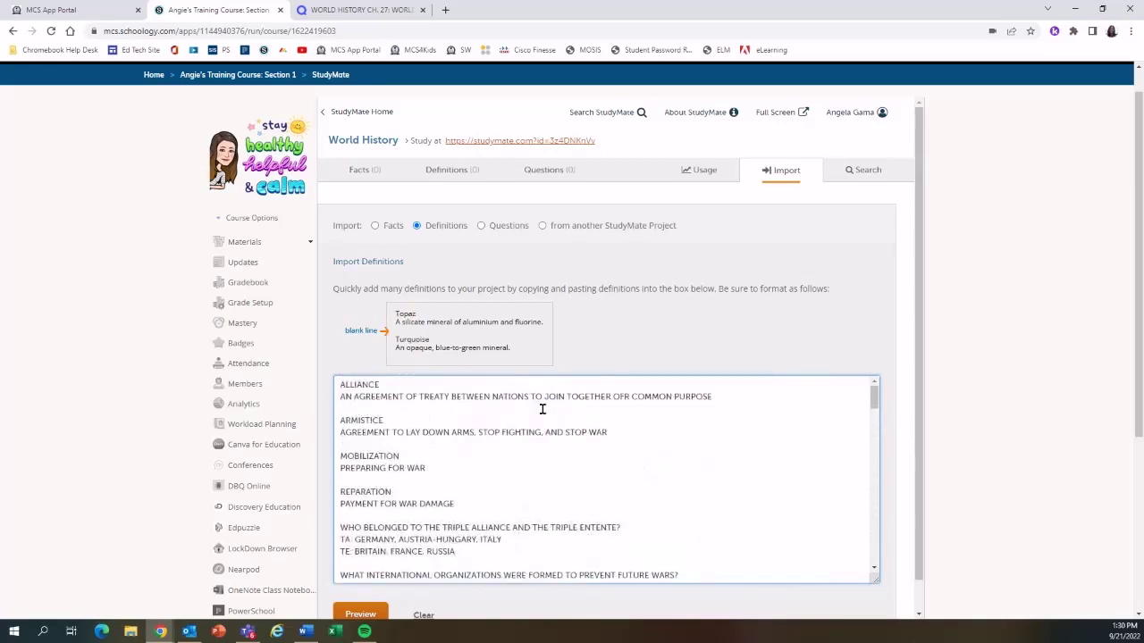
{"action": "scroll", "coordinate": [992, 422], "scroll_direction": "down", "scroll_amount": 3}
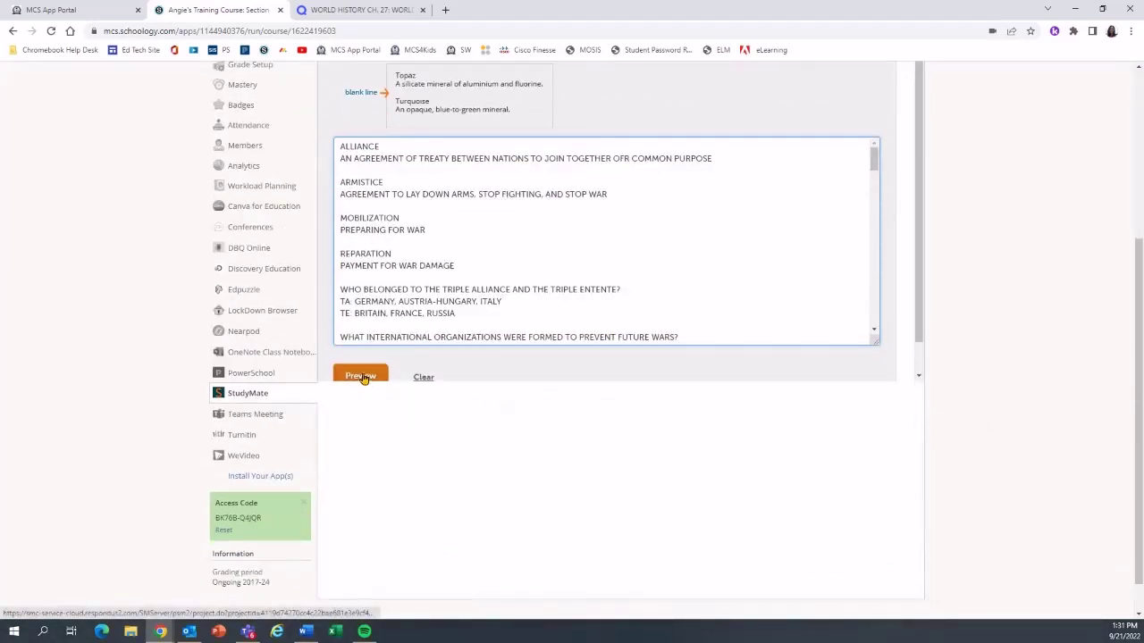
{"action": "left_click", "coordinate": [362, 376]}
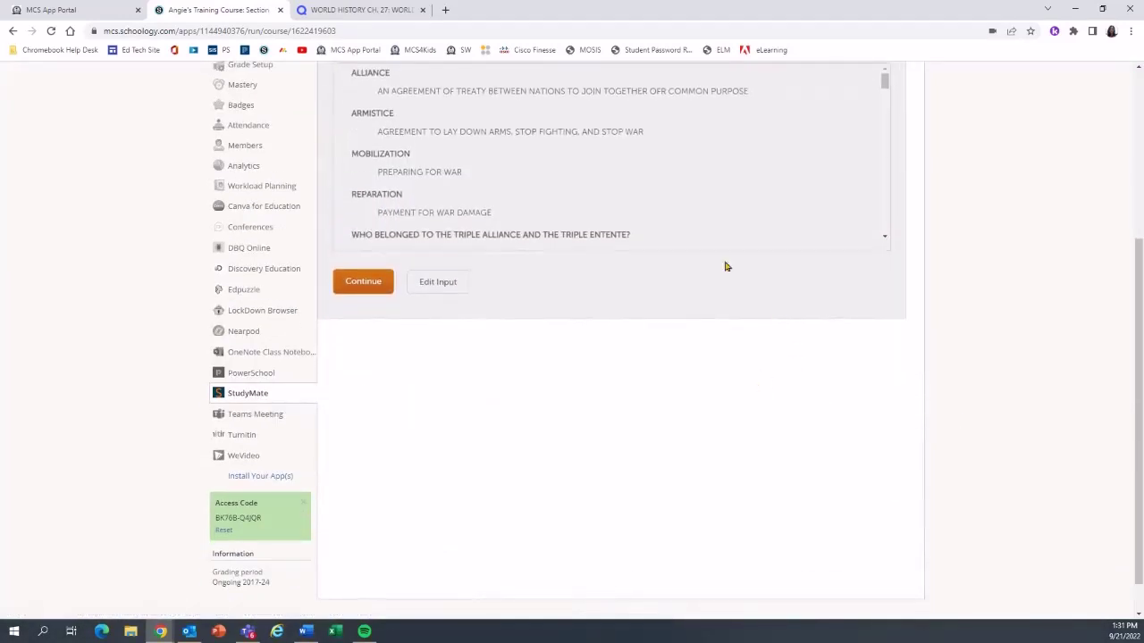
{"action": "scroll", "coordinate": [743, 228], "scroll_direction": "up", "scroll_amount": 2}
{"action": "scroll", "coordinate": [671, 295], "scroll_direction": "down", "scroll_amount": 2}
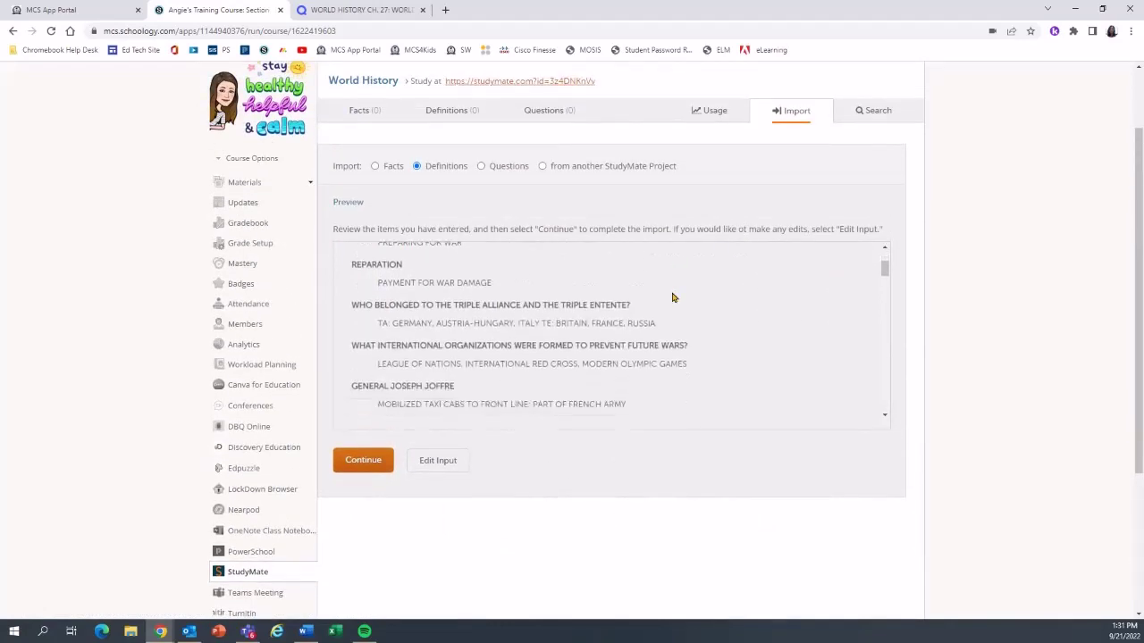
{"action": "scroll", "coordinate": [671, 295], "scroll_direction": "down", "scroll_amount": 10}
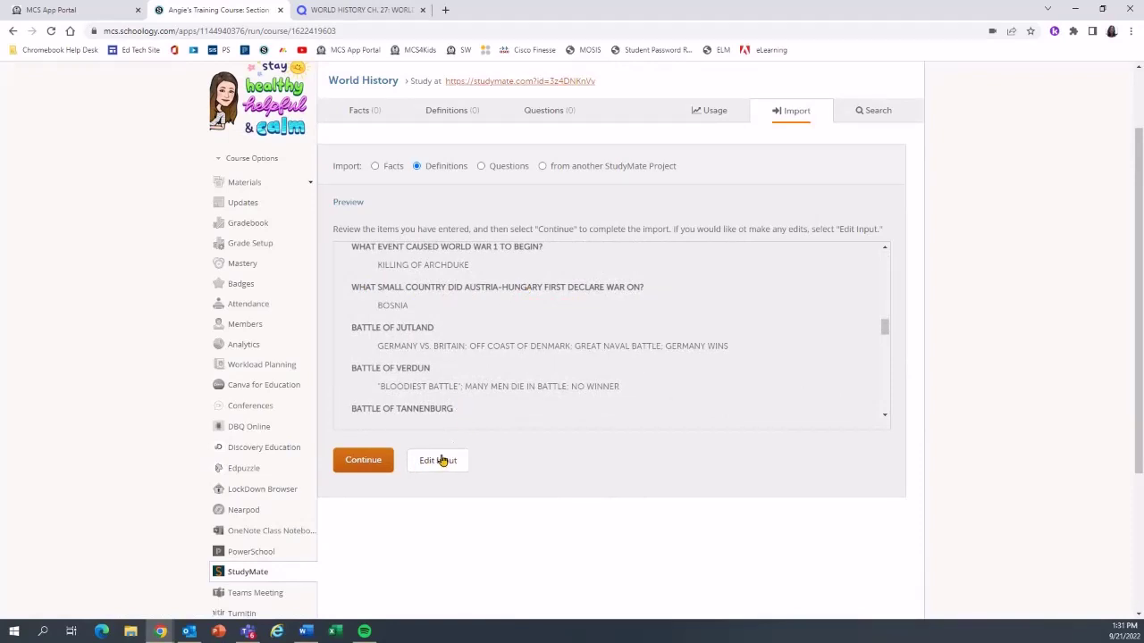
{"action": "left_click", "coordinate": [363, 461]}
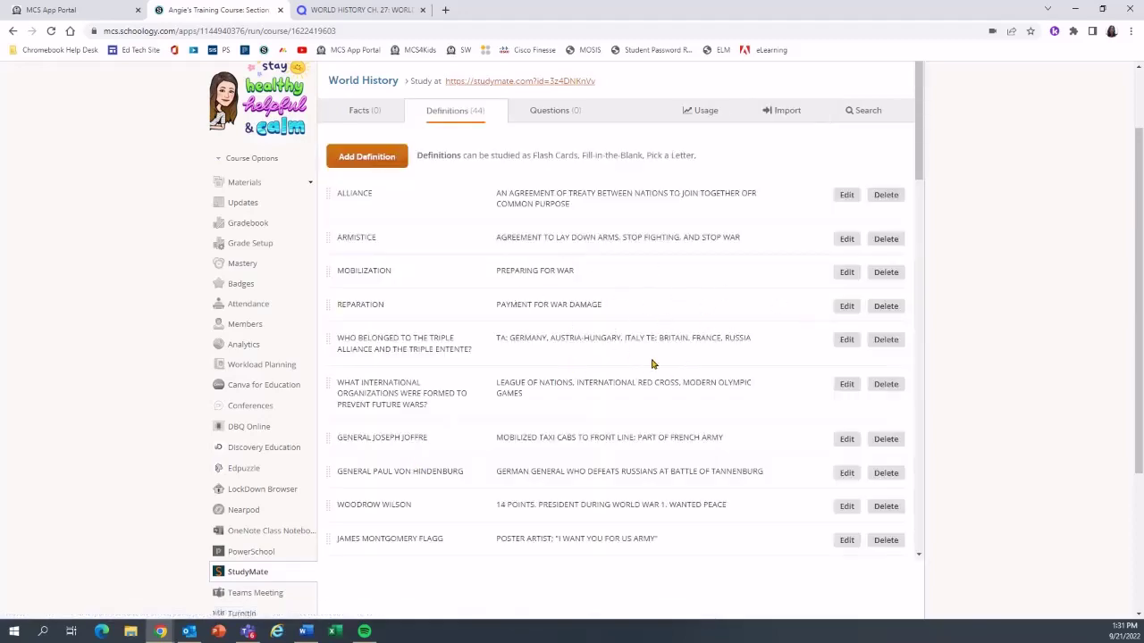
Look through the imported definitions, return to StudyMate Home and view the additional options of the World History project.
{"action": "scroll", "coordinate": [652, 364], "scroll_direction": "down", "scroll_amount": 4}
{"action": "scroll", "coordinate": [652, 364], "scroll_direction": "up", "scroll_amount": 5}
{"action": "scroll", "coordinate": [554, 443], "scroll_direction": "up", "scroll_amount": 2}
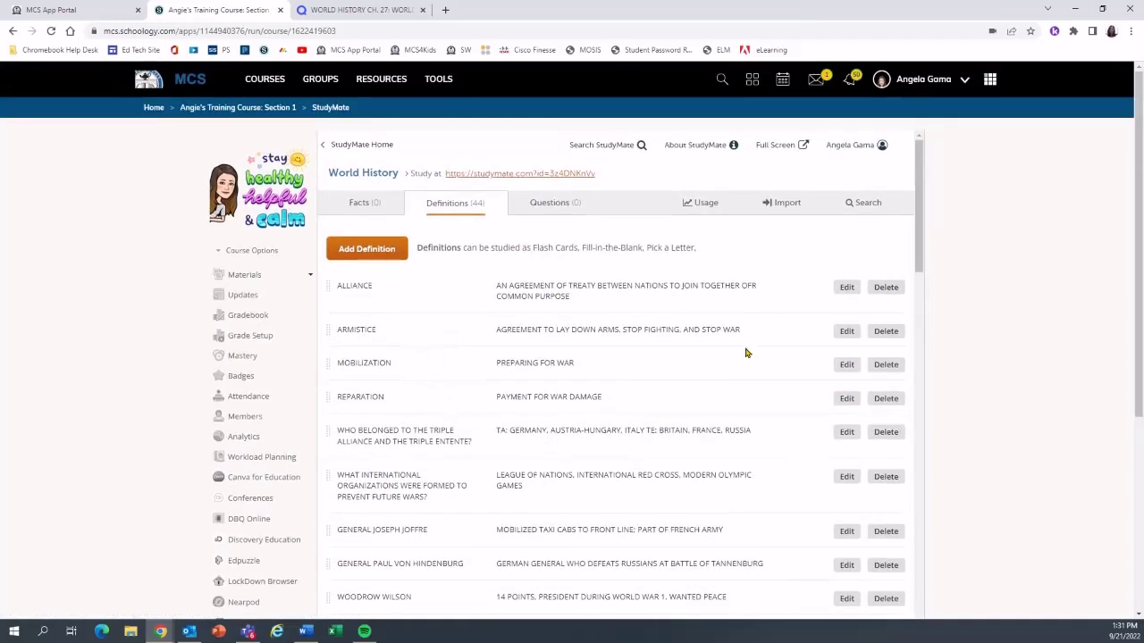
{"action": "scroll", "coordinate": [746, 353], "scroll_direction": "down", "scroll_amount": 10}
{"action": "scroll", "coordinate": [647, 403], "scroll_direction": "up", "scroll_amount": 6}
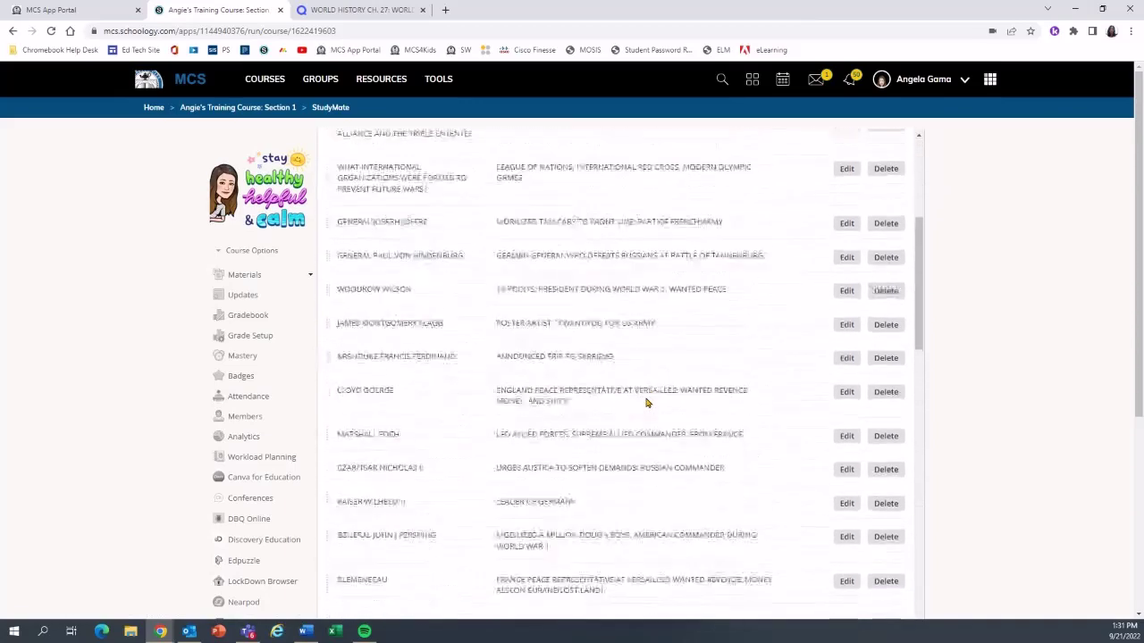
{"action": "scroll", "coordinate": [647, 403], "scroll_direction": "up", "scroll_amount": 4}
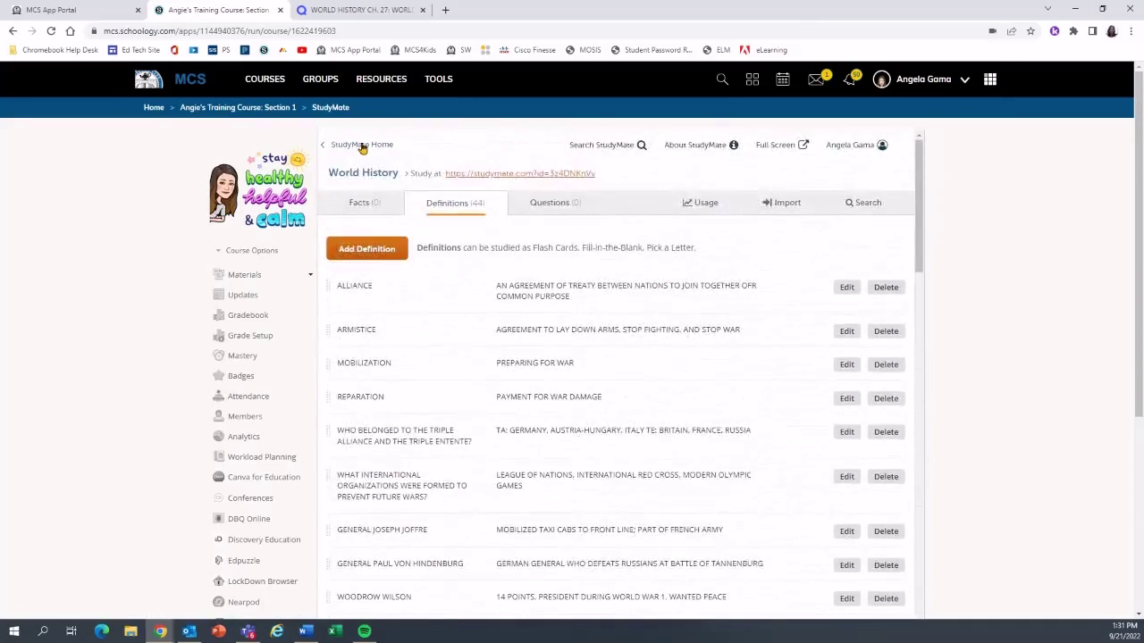
{"action": "left_click", "coordinate": [362, 145]}
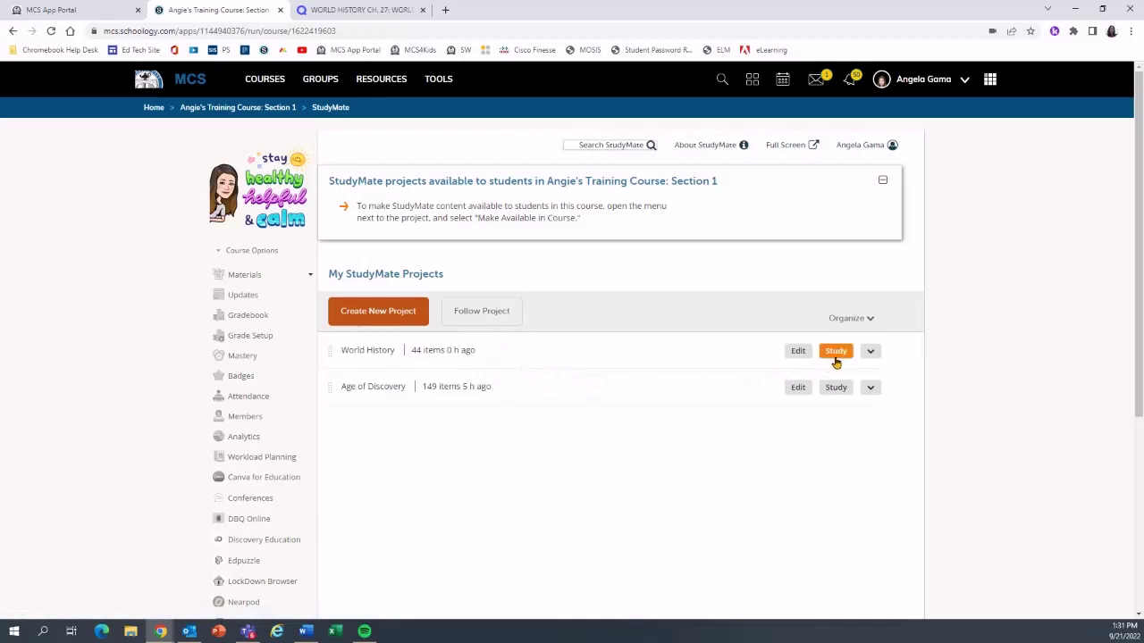
{"action": "left_click", "coordinate": [869, 352]}
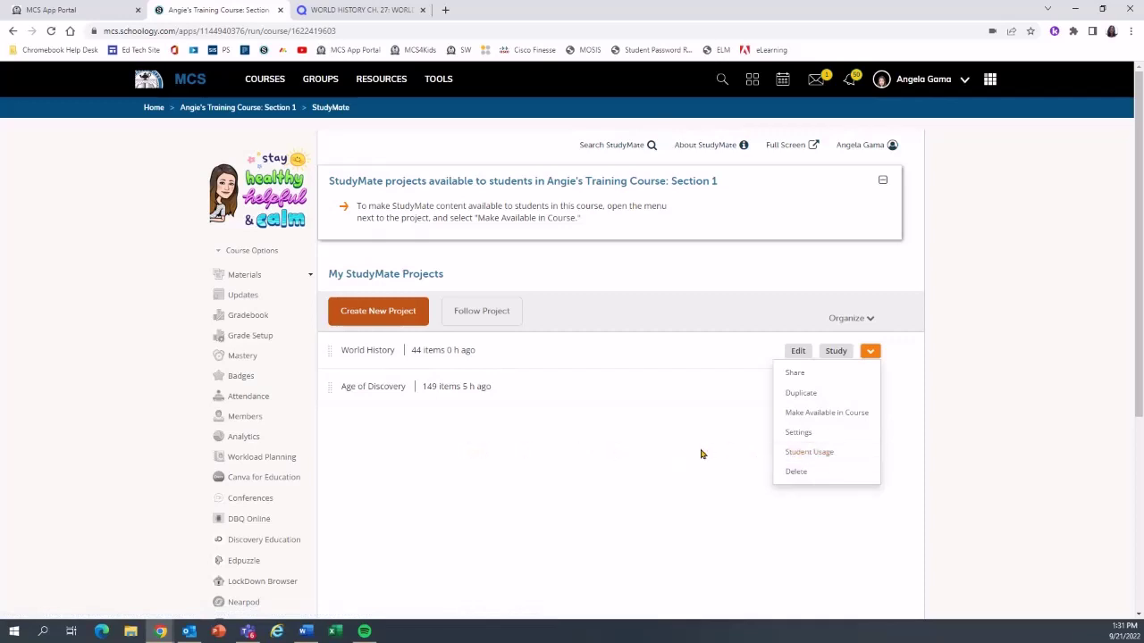
{"action": "left_click", "coordinate": [590, 460]}
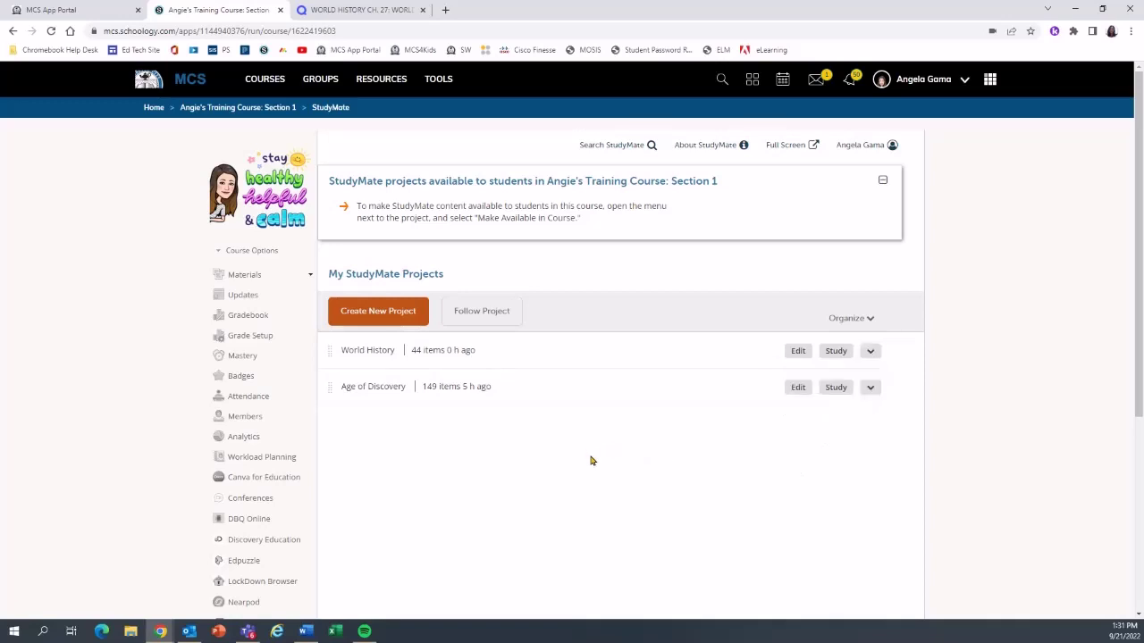